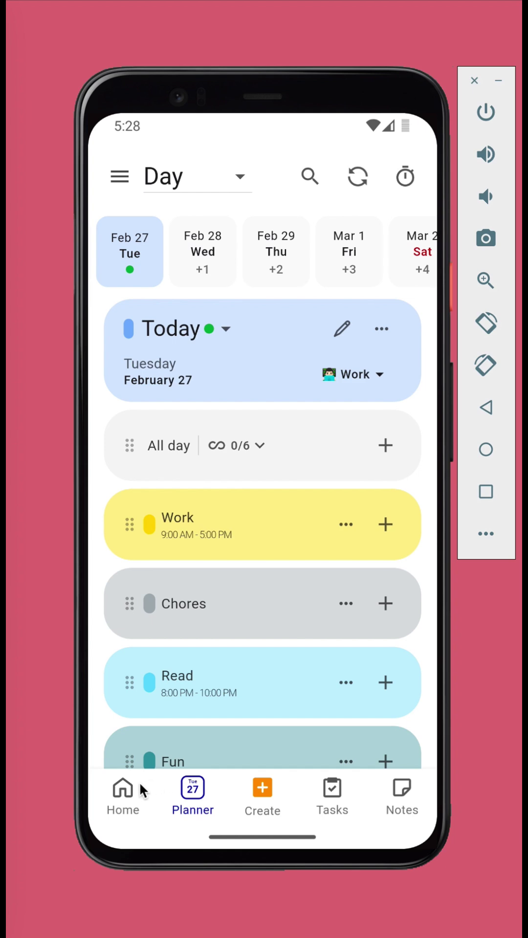
- Cycle the planner through week, month calendar and backlog views, then back to day view
click(104, 787)
click(193, 178)
click(192, 229)
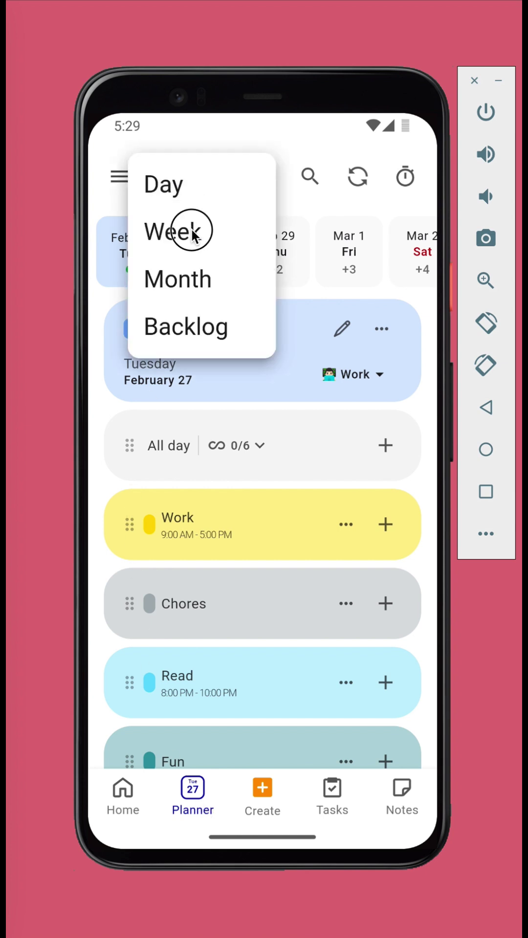
click(226, 177)
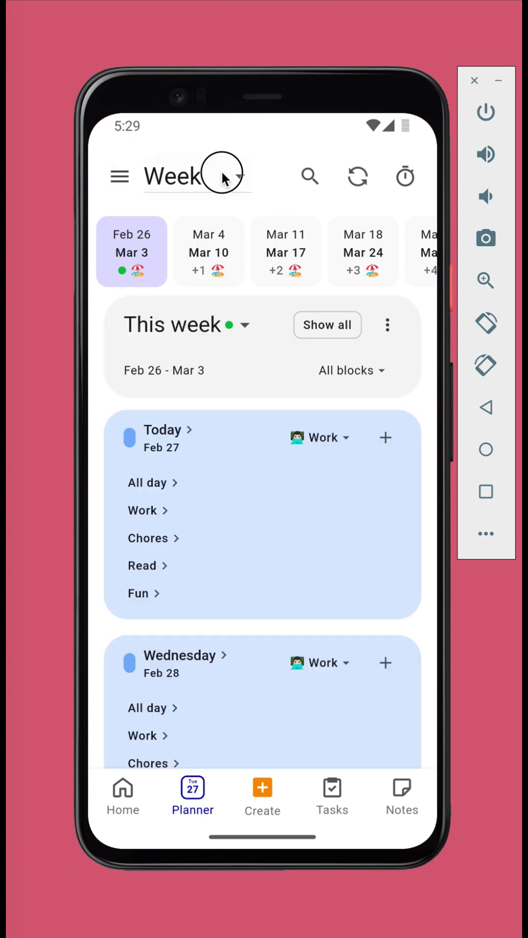
click(204, 277)
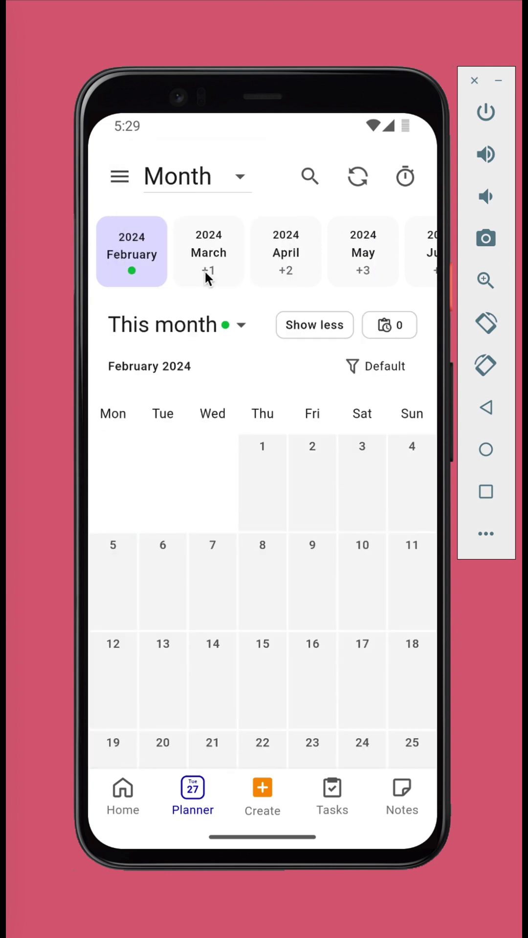
click(193, 175)
click(188, 326)
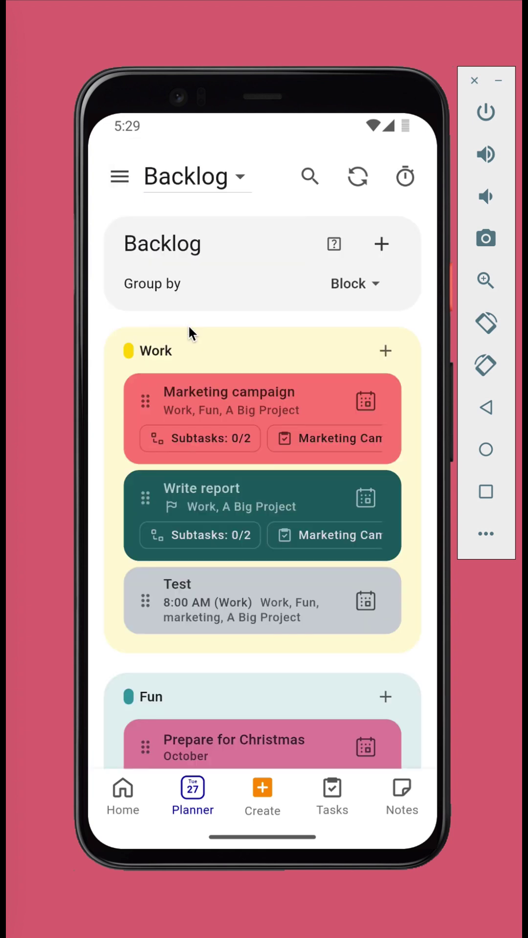
click(211, 177)
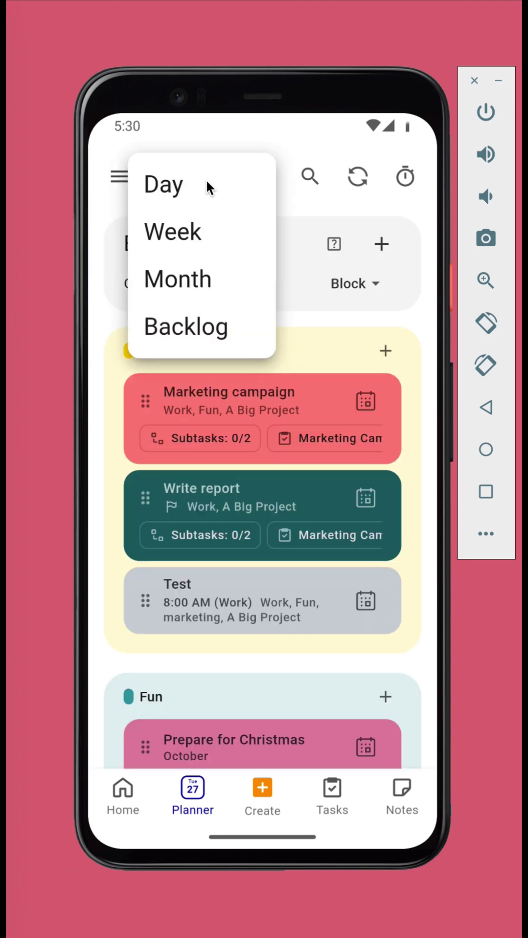
click(206, 181)
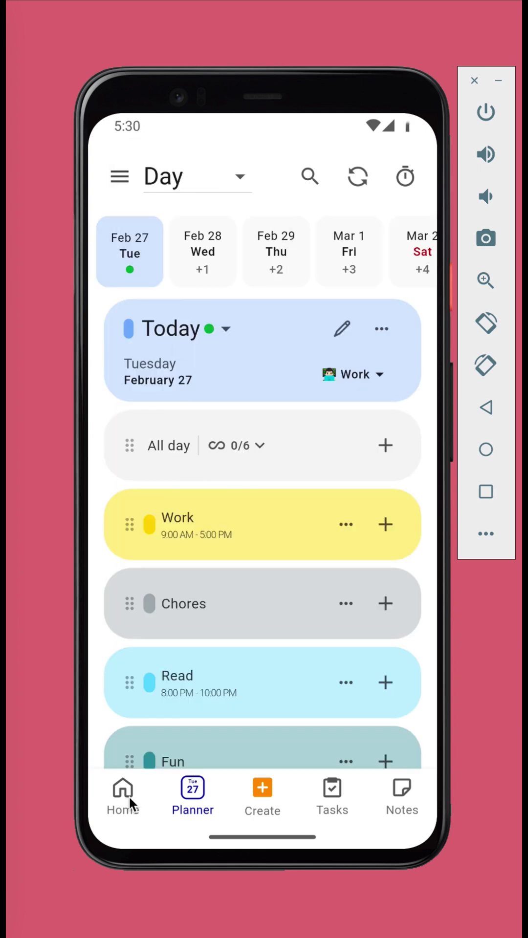
- Go to the Home dashboard, scroll through its panels, and return to the top
click(129, 796)
drag(224, 667, 252, 498)
drag(259, 617, 278, 433)
scroll(278, 550, down, 10)
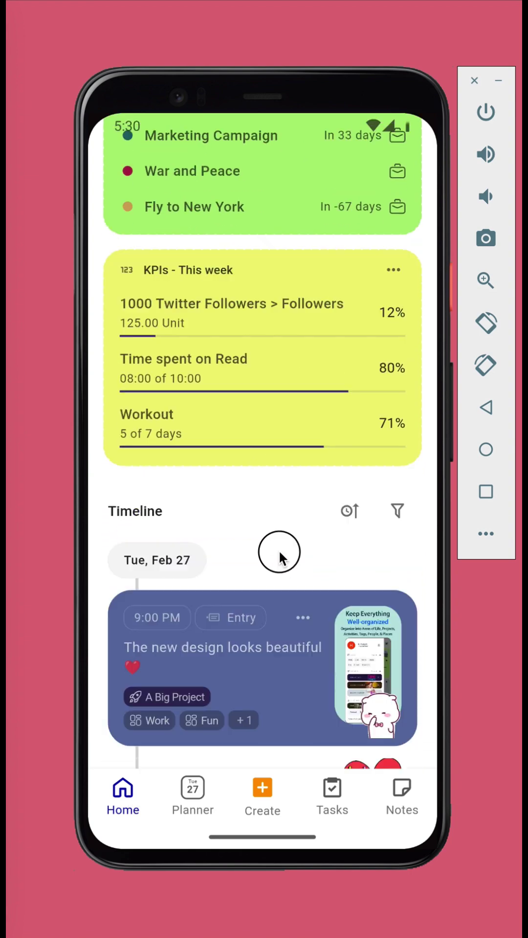
scroll(334, 606, down, 5)
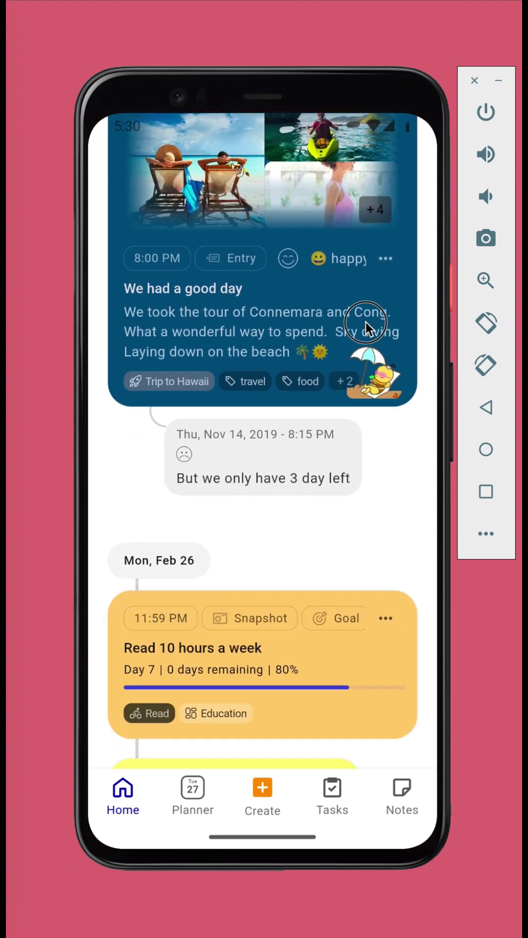
drag(311, 450, 321, 314)
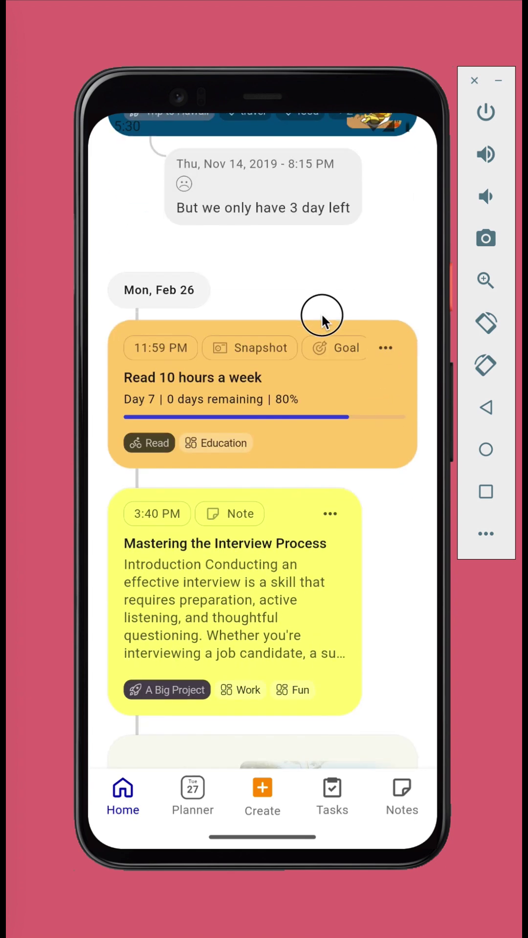
click(122, 791)
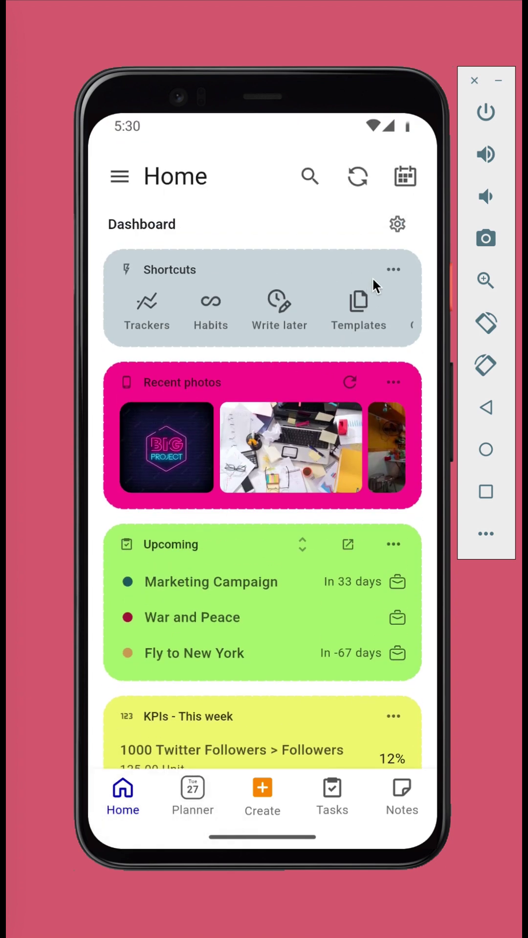
- Browse the panel types in the dashboard settings, then close without adding a panel
click(394, 227)
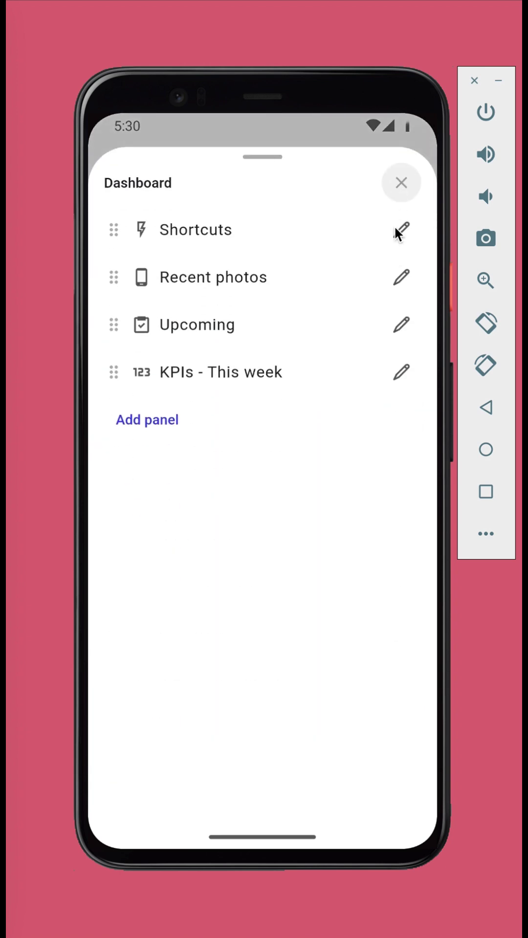
click(172, 412)
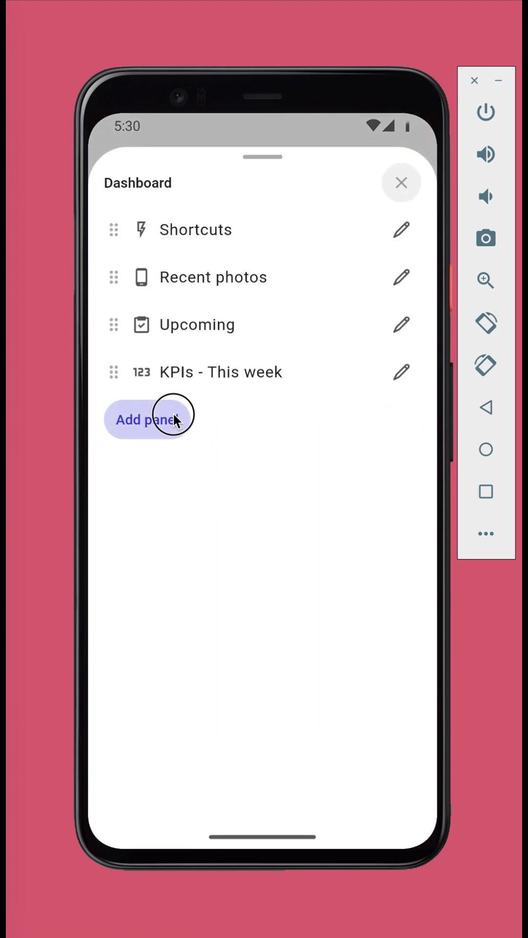
drag(195, 592, 244, 303)
drag(262, 501, 309, 264)
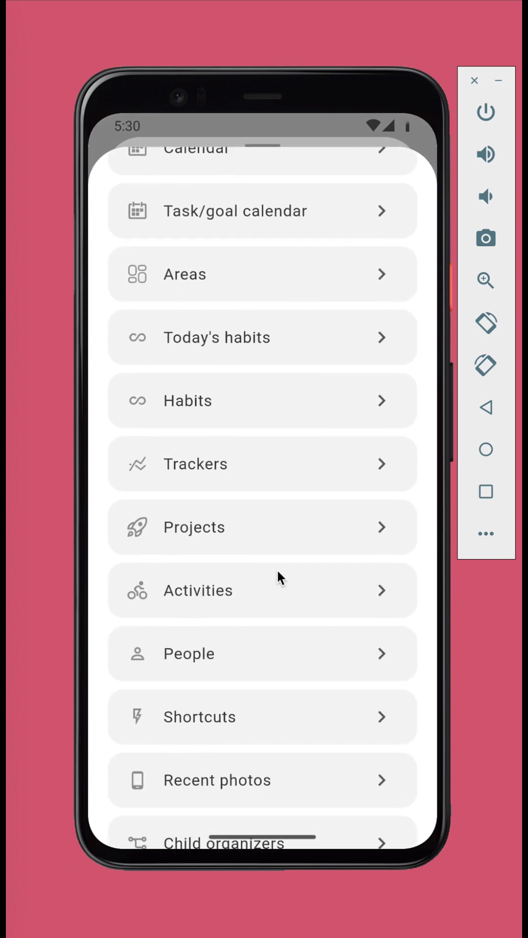
mouse_move(278, 578)
mouse_down()
mouse_move(301, 380)
mouse_move(272, 565)
mouse_up()
drag(249, 469, 252, 628)
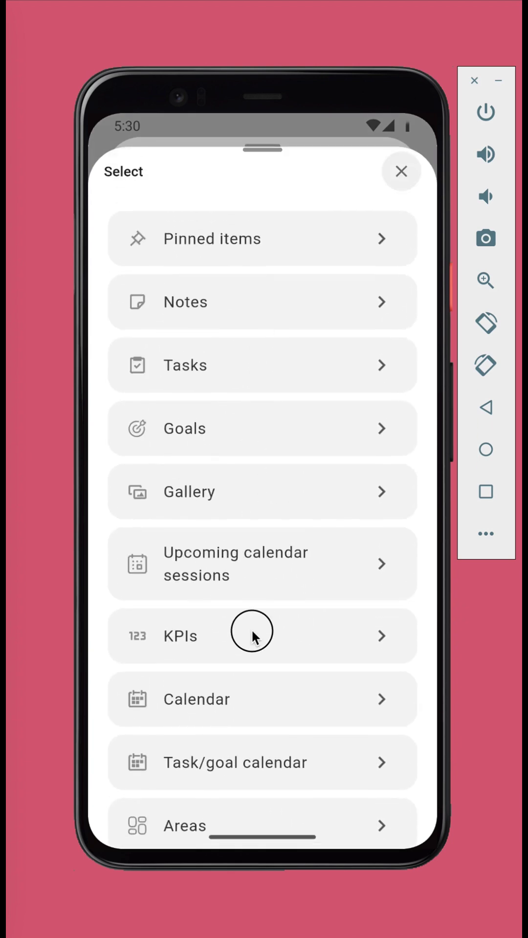
click(408, 172)
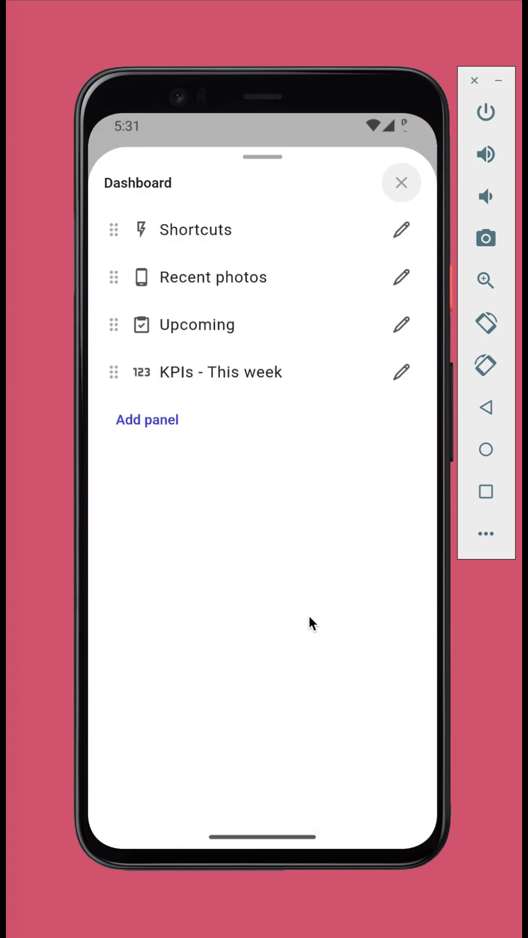
click(403, 187)
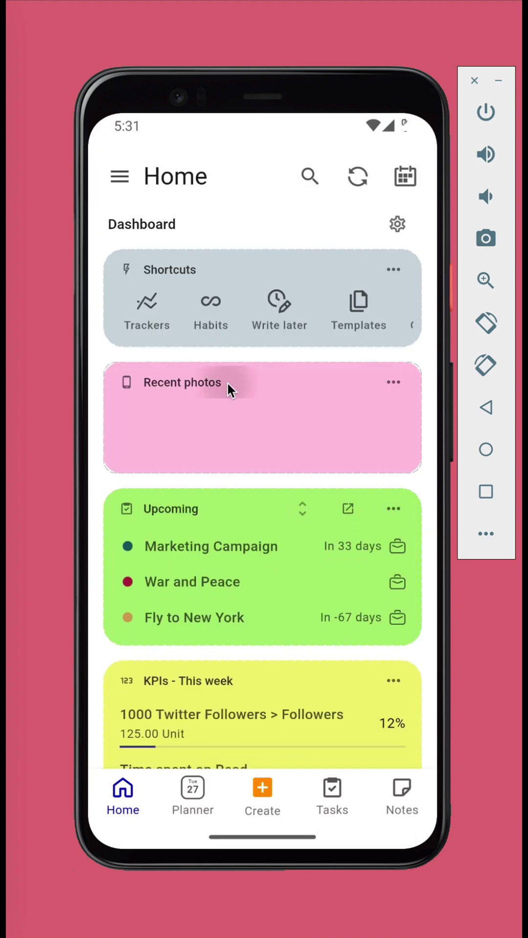
drag(219, 714, 230, 578)
scroll(231, 578, down, 4)
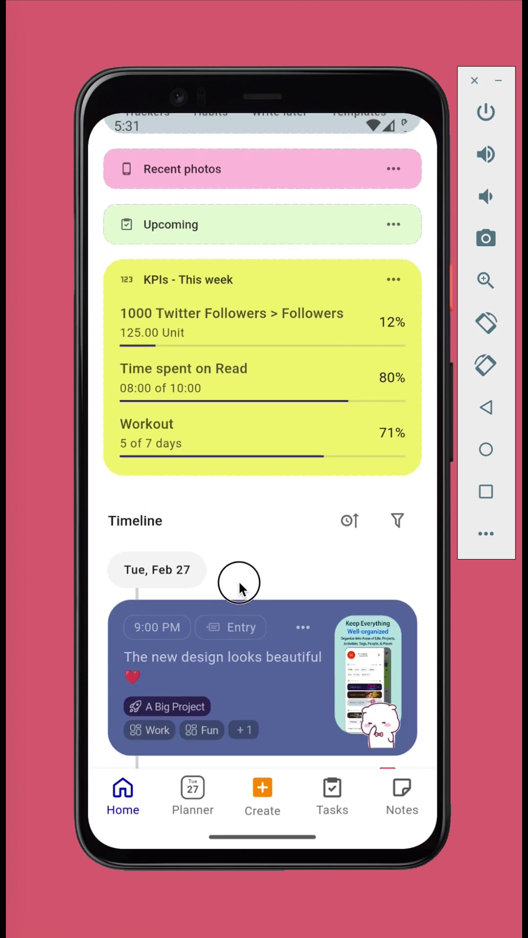
scroll(272, 488, down, 6)
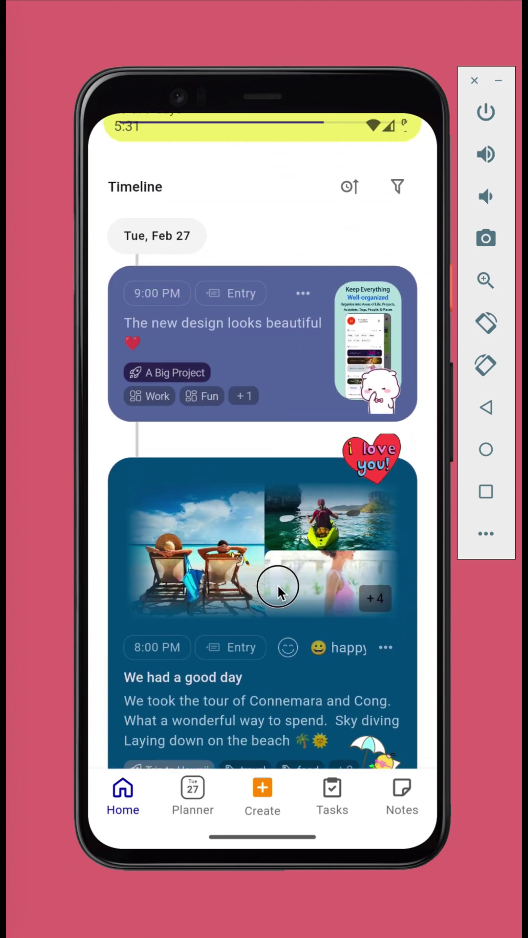
click(245, 603)
drag(322, 391, 116, 400)
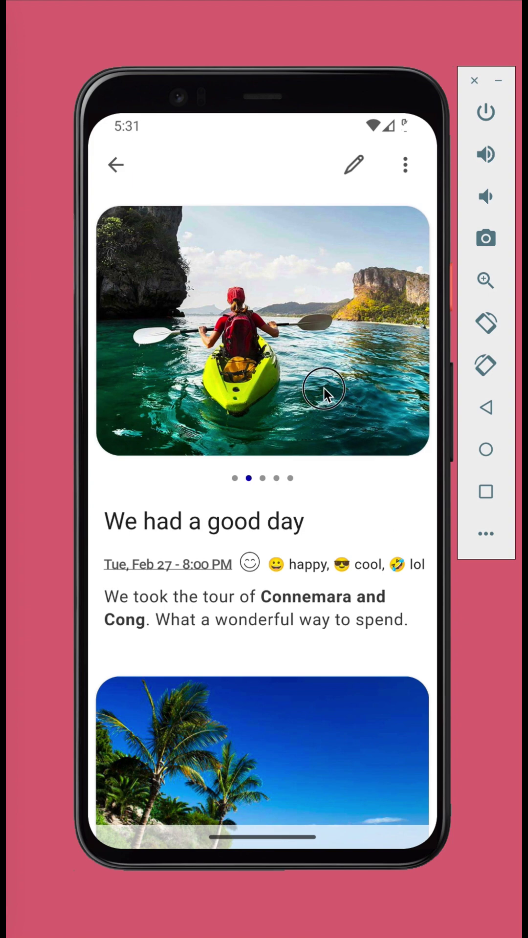
drag(324, 388, 205, 391)
scroll(330, 631, down, 7)
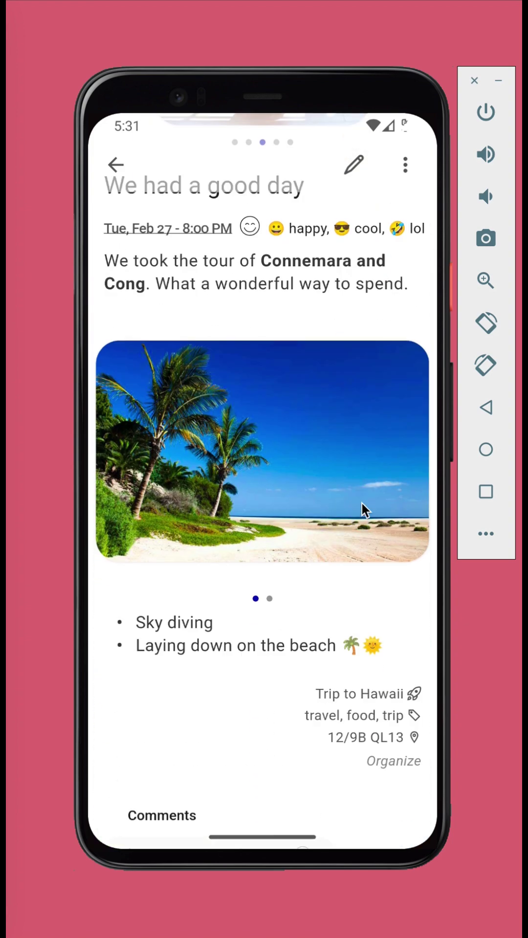
drag(362, 508, 282, 488)
click(116, 164)
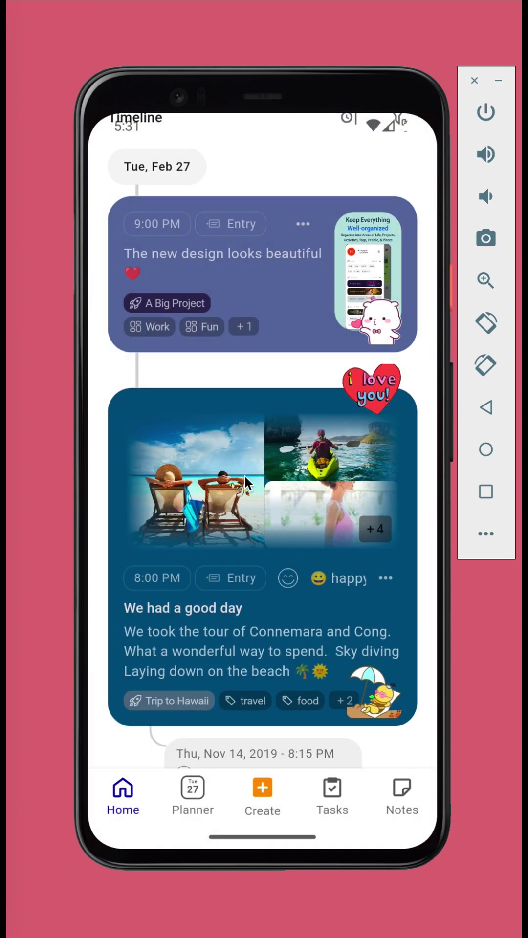
drag(206, 683, 245, 464)
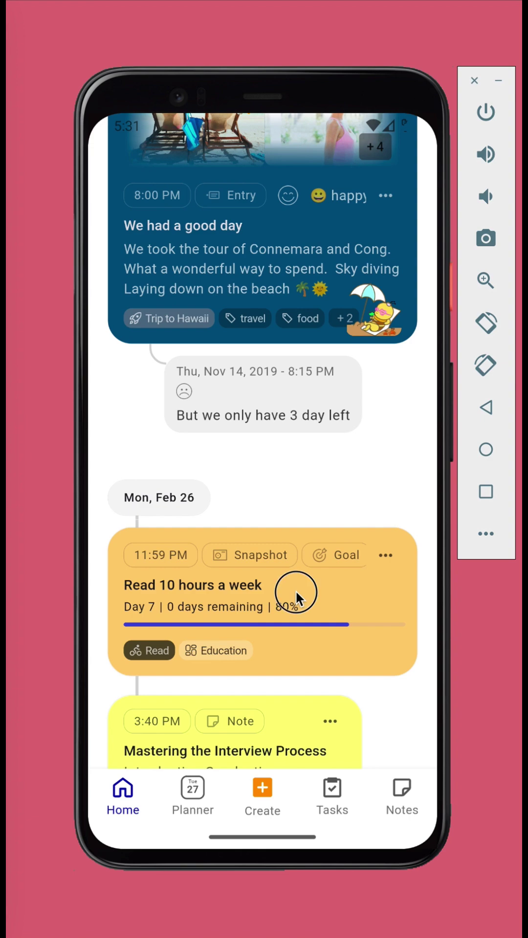
click(295, 591)
drag(301, 668, 312, 603)
click(404, 183)
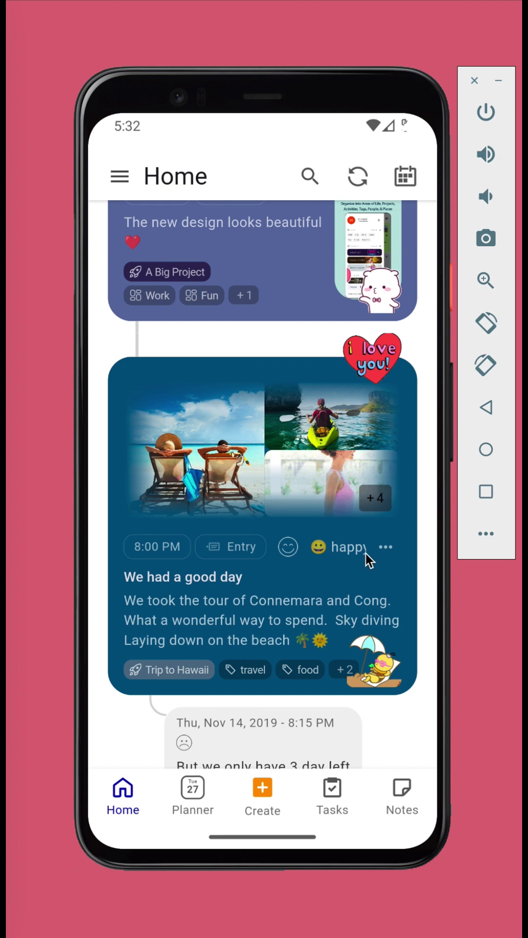
click(385, 546)
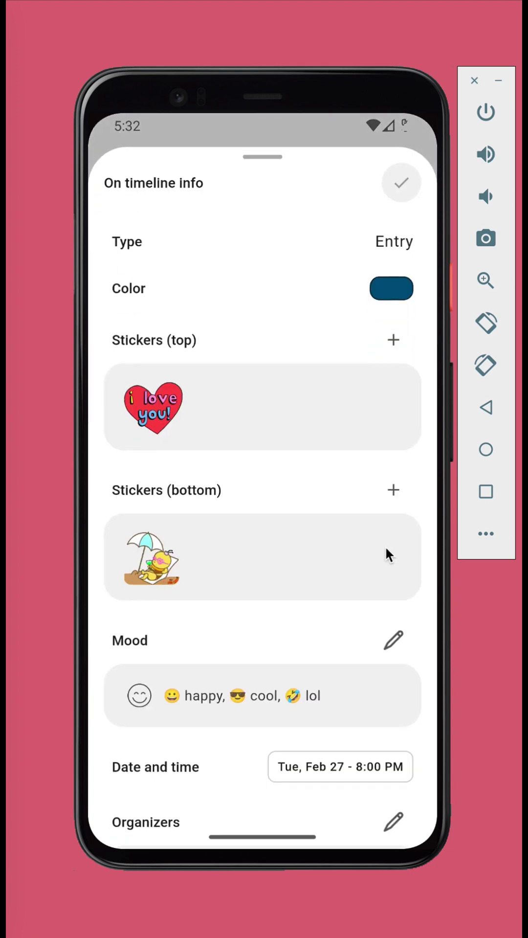
drag(334, 593, 355, 467)
drag(325, 655, 334, 723)
drag(311, 481, 329, 482)
click(391, 186)
click(339, 793)
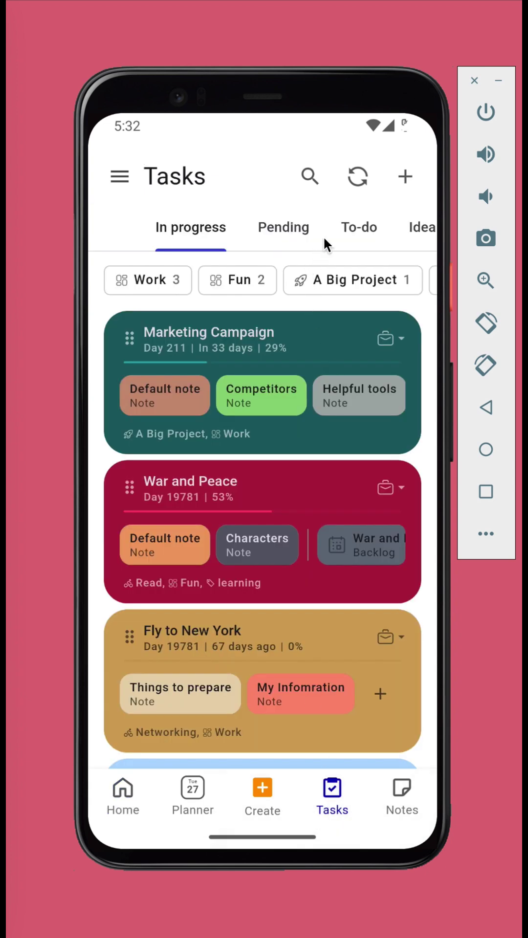
- Filter the notes list by the Work and Health areas, a project, and the Read activity
drag(332, 230, 179, 236)
click(403, 791)
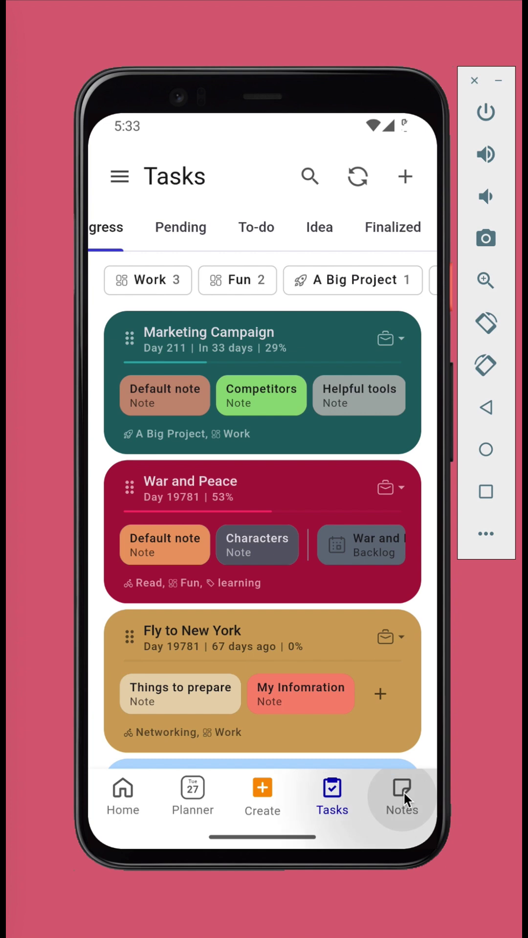
click(134, 278)
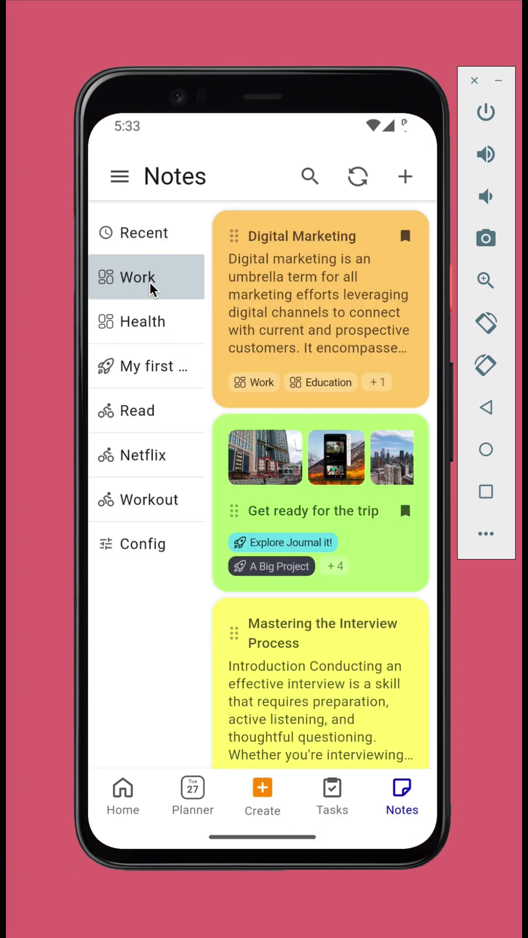
click(145, 320)
click(146, 364)
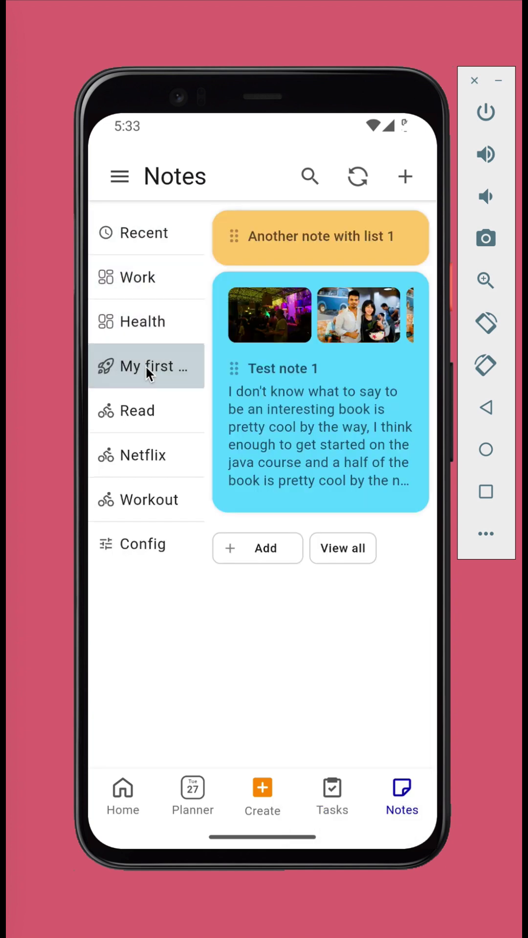
click(147, 411)
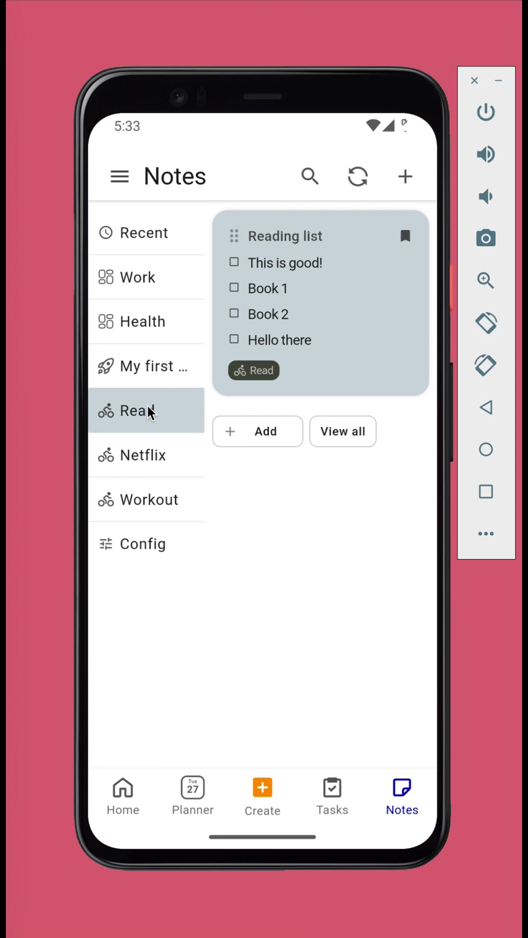
- Start a new item, switch it to planner mode, then discard it
click(261, 802)
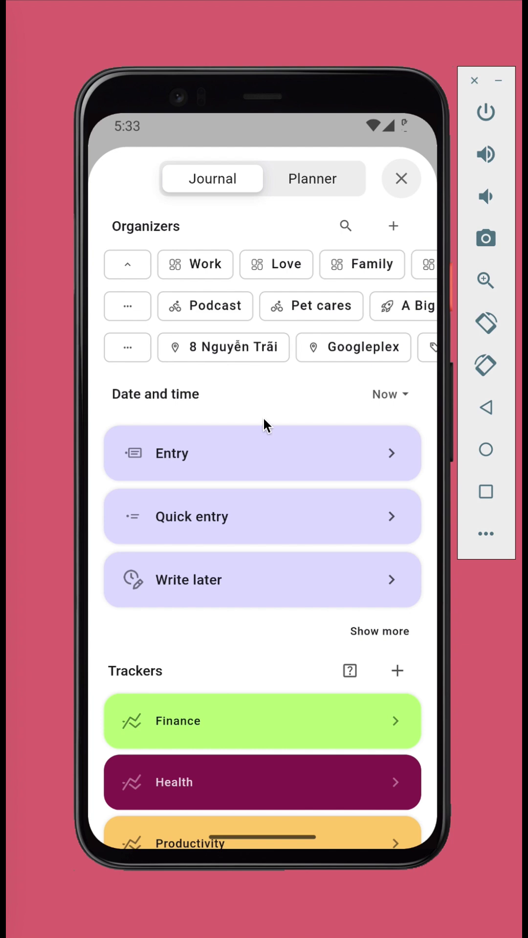
click(310, 178)
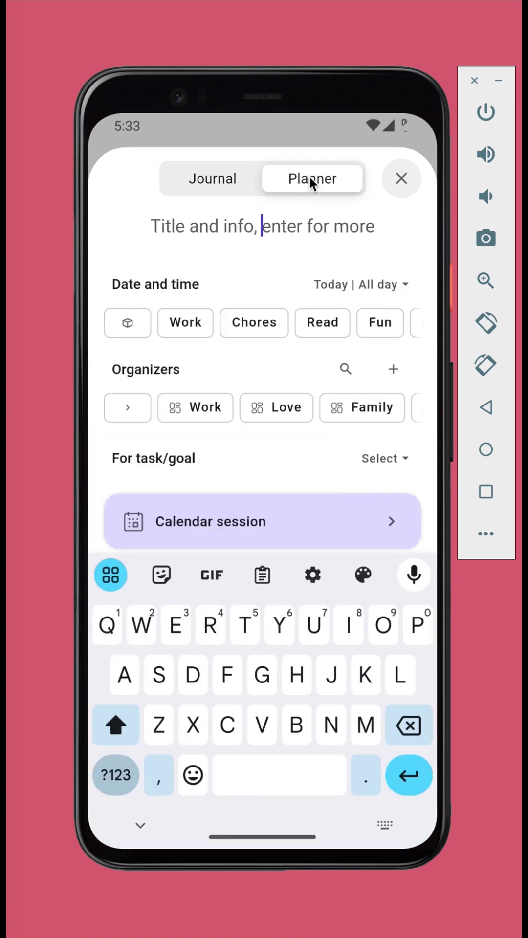
click(401, 176)
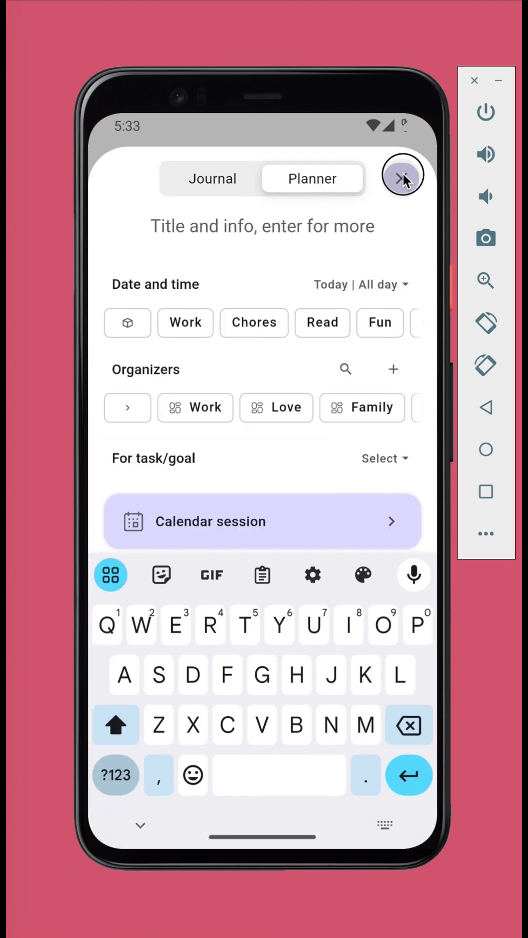
- From the Day planner, open the side drawer and scroll through Goals, Projects and Activities, then back up
click(201, 793)
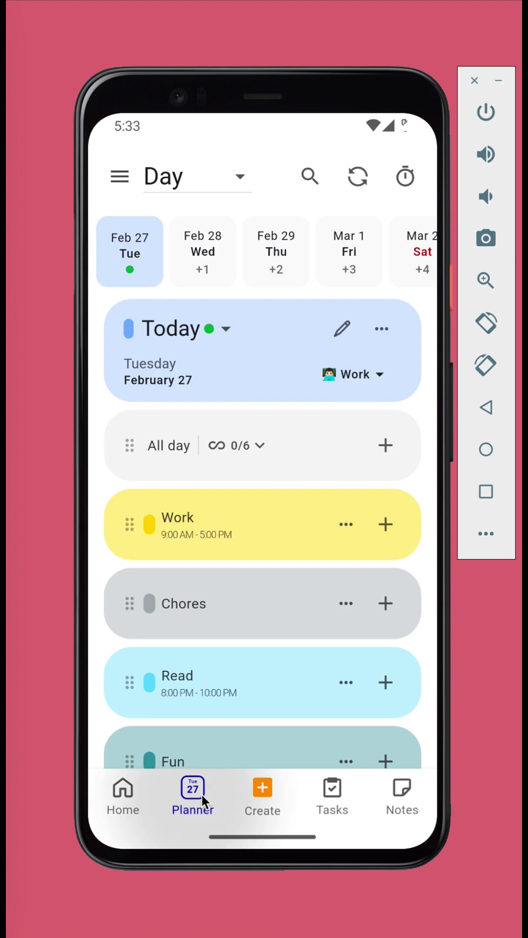
click(123, 177)
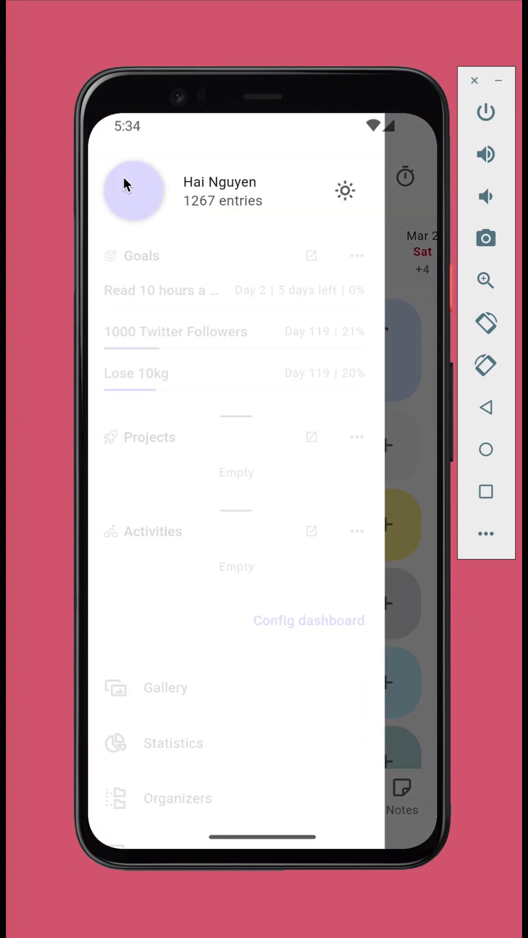
drag(190, 688, 217, 533)
drag(207, 594, 192, 766)
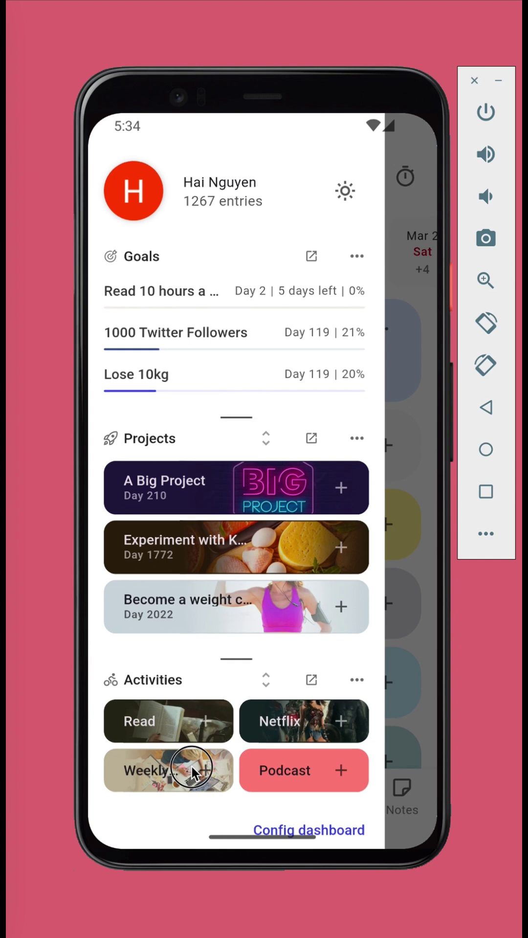
click(212, 713)
drag(212, 713, 225, 570)
drag(213, 723, 233, 554)
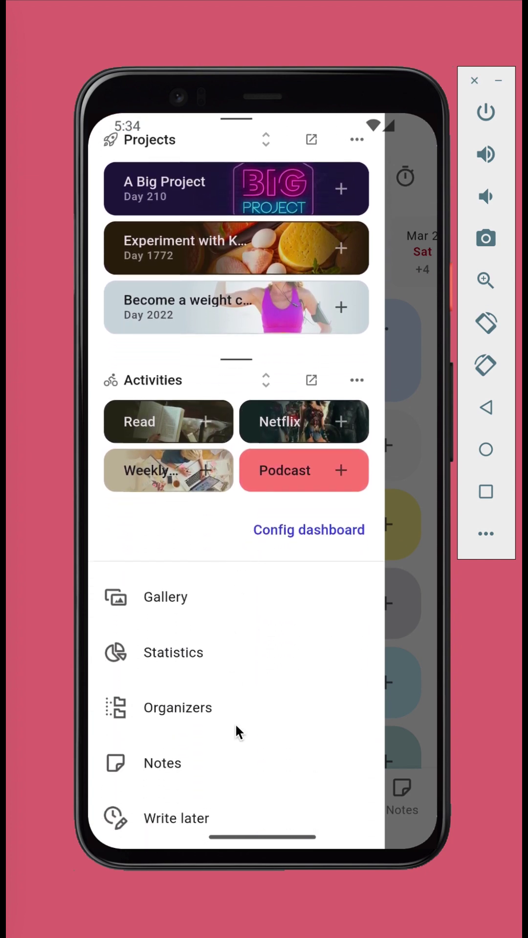
drag(237, 730, 254, 504)
drag(242, 691, 262, 427)
drag(252, 757, 255, 576)
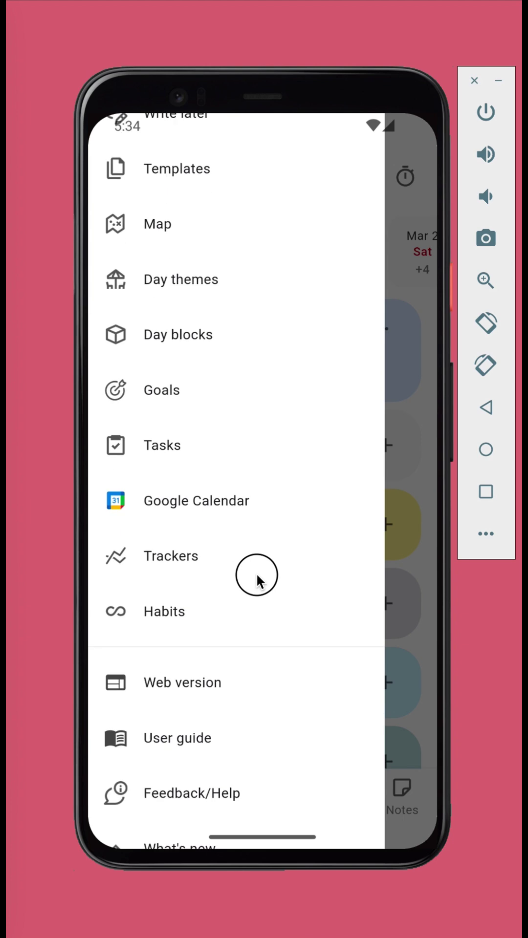
drag(264, 735, 288, 587)
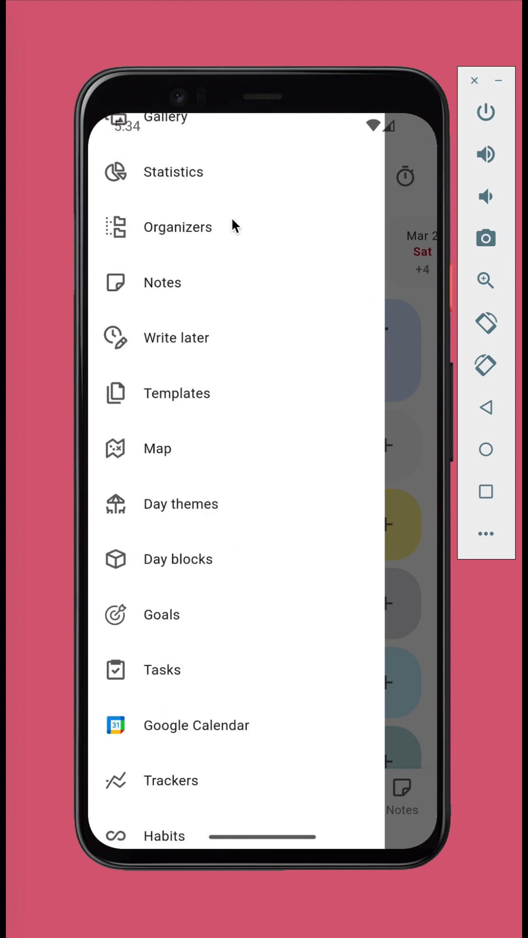
drag(232, 224, 233, 586)
drag(233, 371, 235, 628)
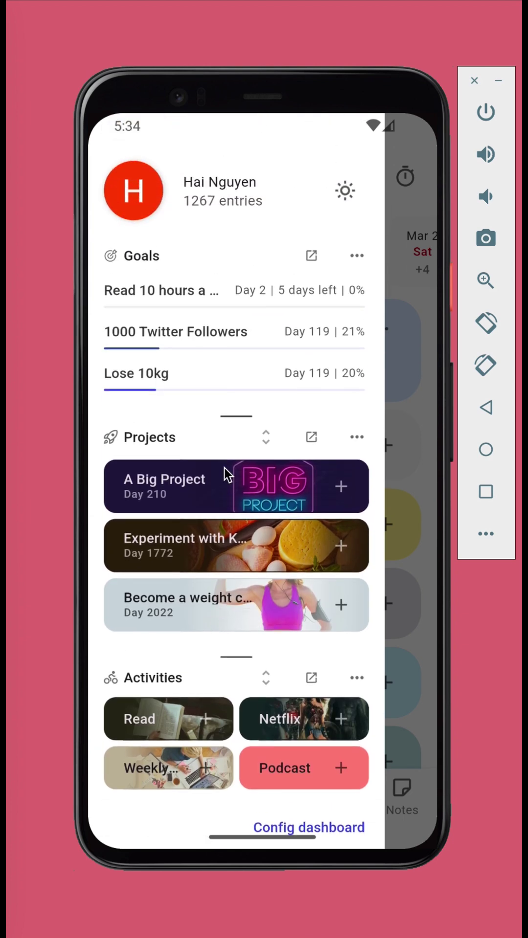
- Search the command center for 'marketing' and view the Marketing campaign session
click(414, 409)
click(285, 327)
drag(285, 327, 279, 638)
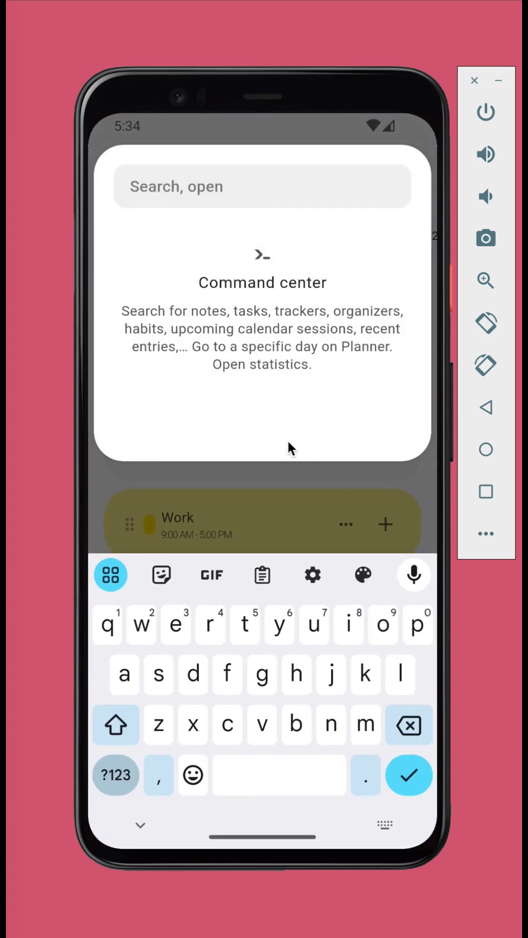
text(marketing)
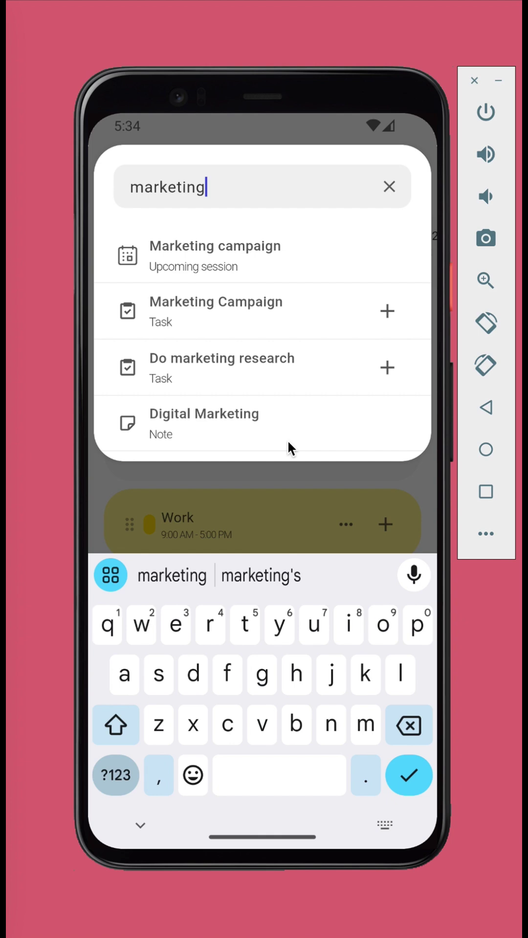
click(291, 262)
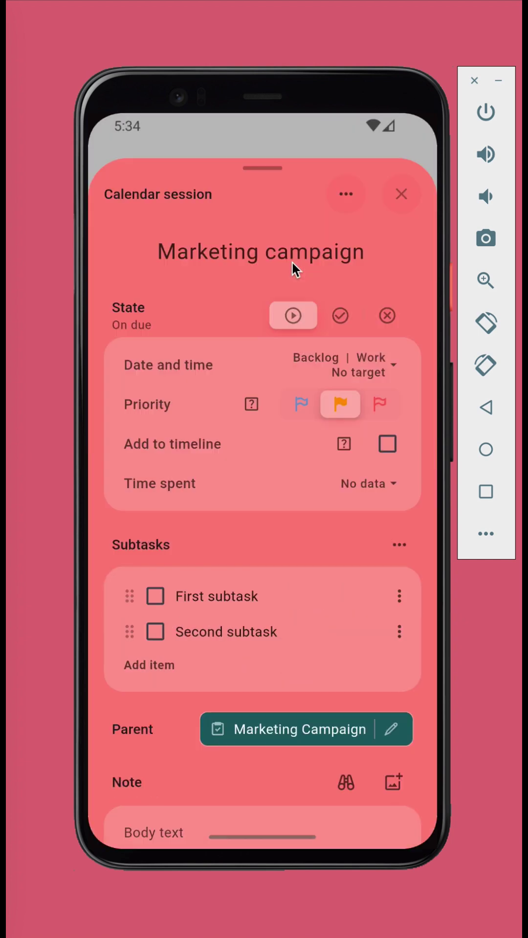
click(394, 186)
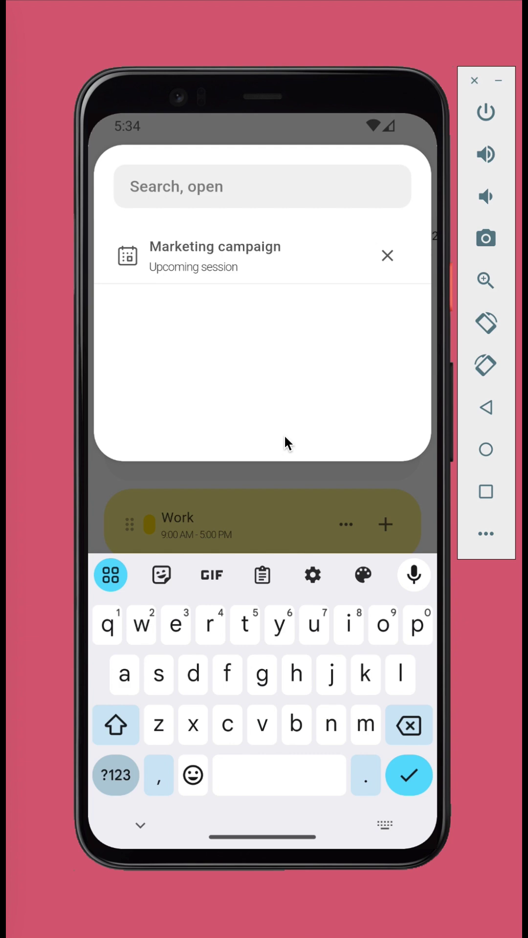
- Search 'march 21' and view the Mar 21 day plan, then close it
text(march 21)
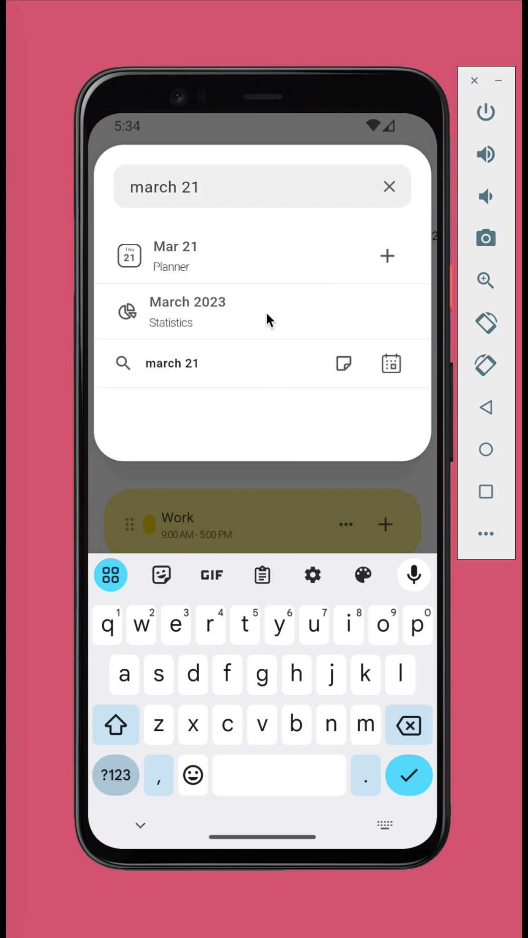
click(262, 259)
scroll(282, 497, down, 5)
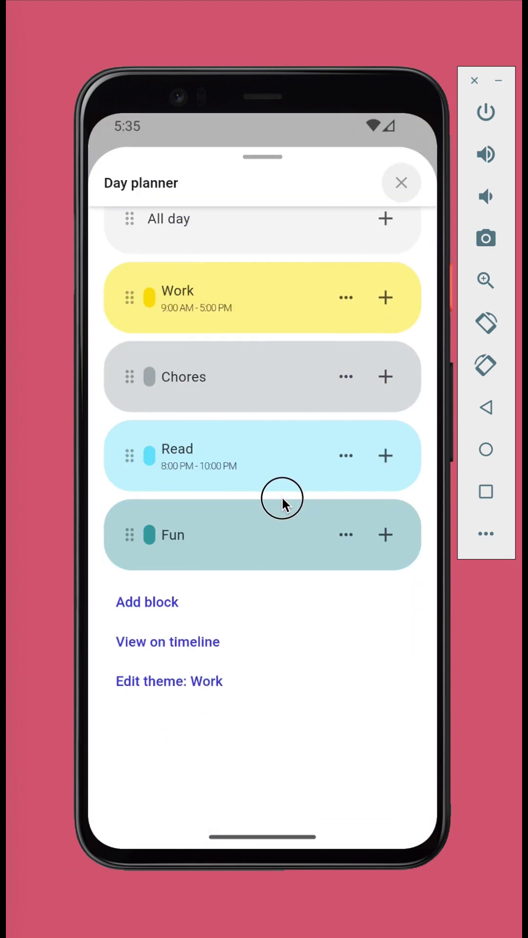
scroll(350, 371, up, 5)
click(407, 185)
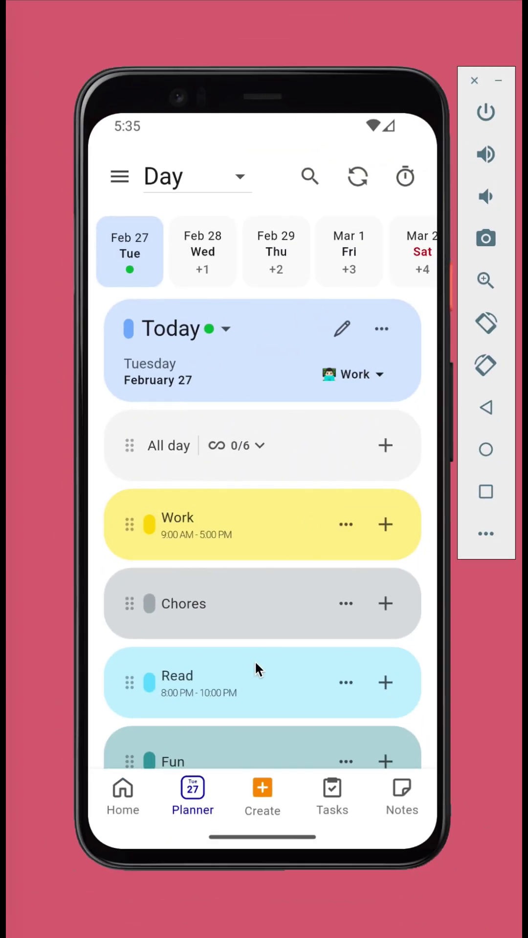
drag(255, 661, 279, 506)
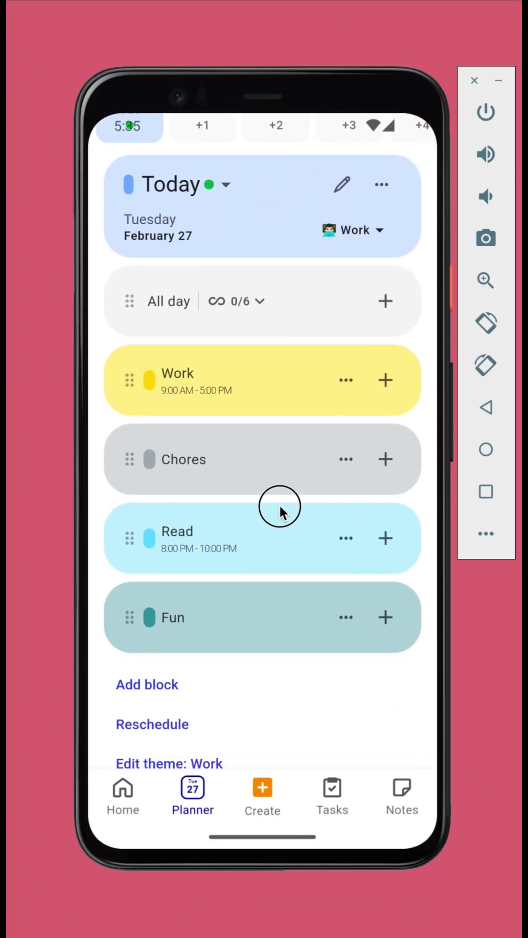
drag(280, 607, 303, 599)
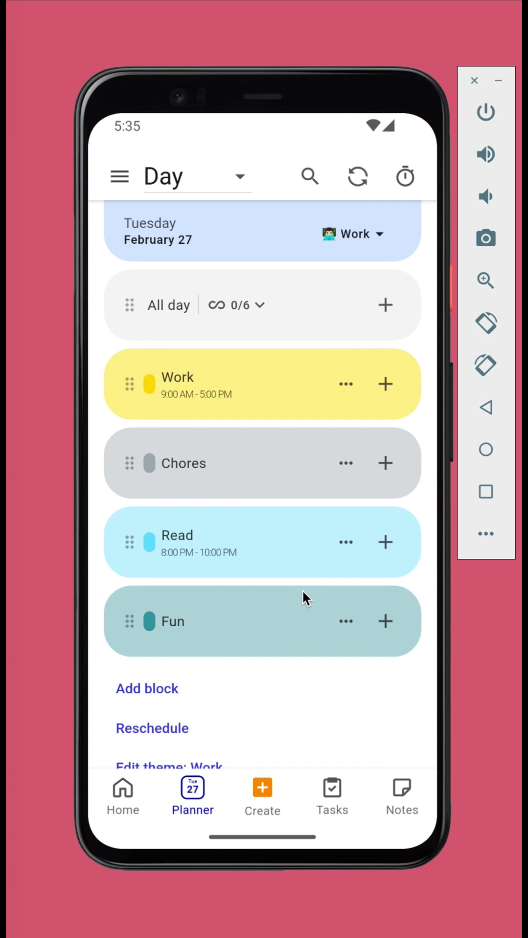
drag(301, 450, 306, 582)
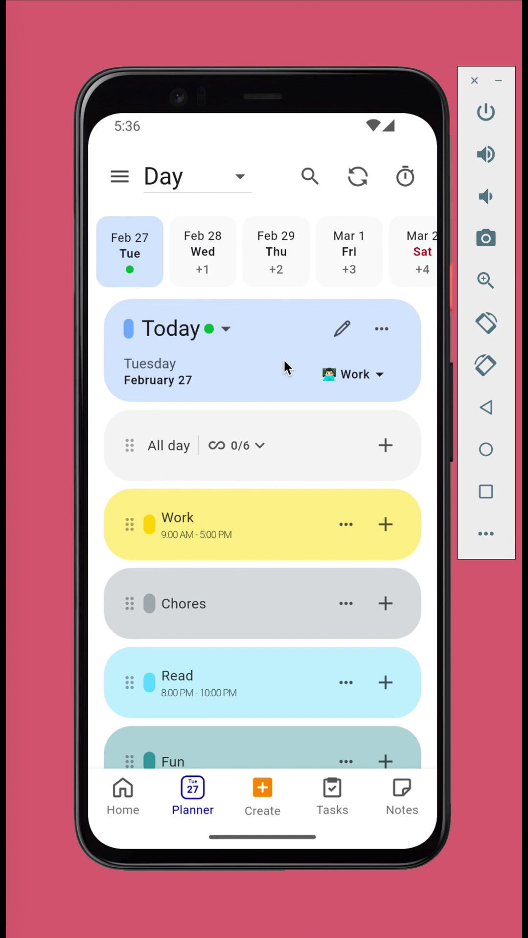
- Replace Work with Off Work as today's primary day theme
click(361, 375)
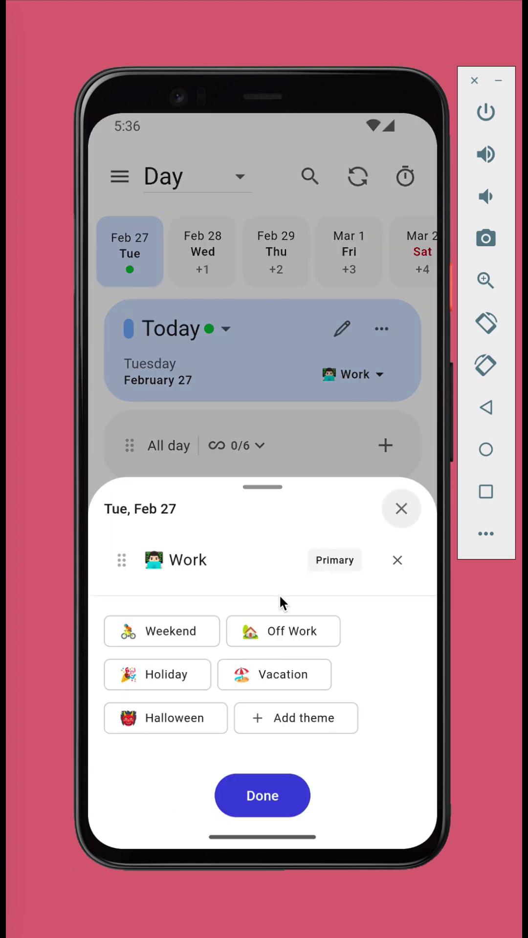
click(394, 561)
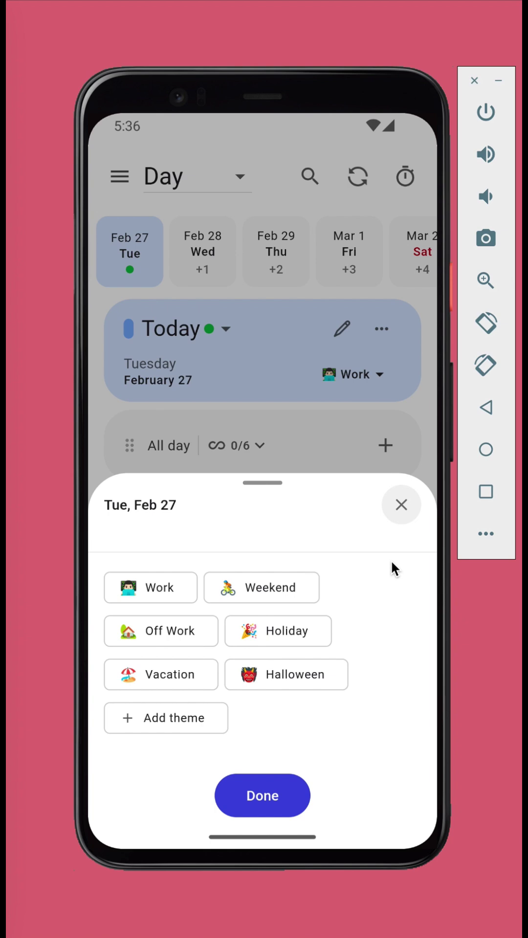
click(190, 630)
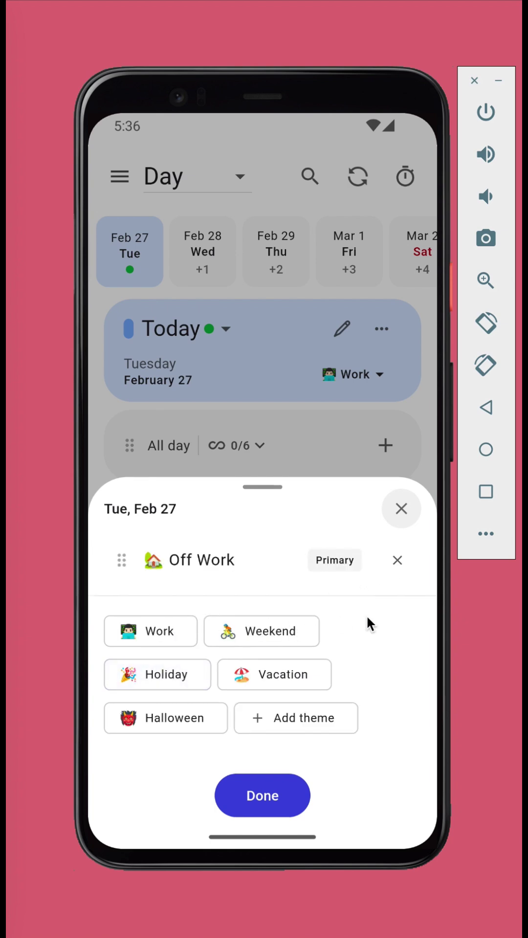
click(277, 787)
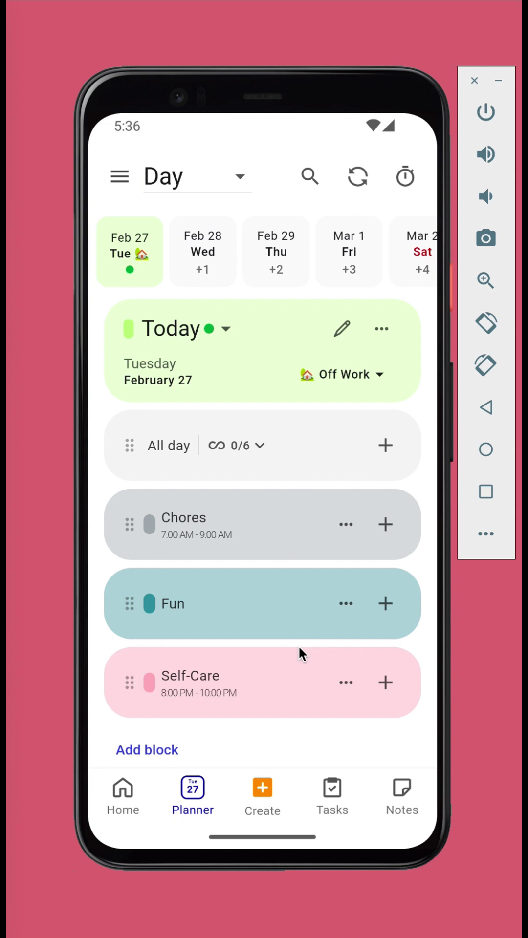
drag(298, 646, 301, 702)
drag(254, 713, 285, 586)
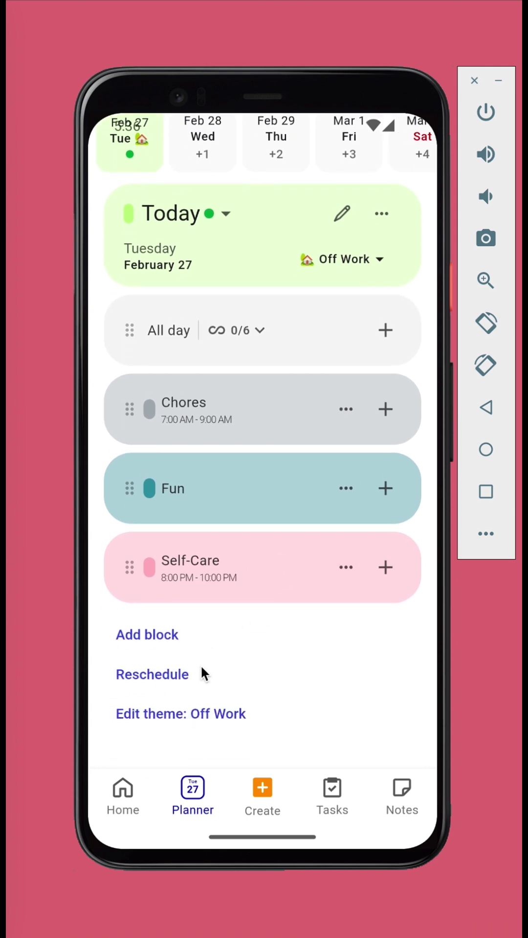
click(198, 714)
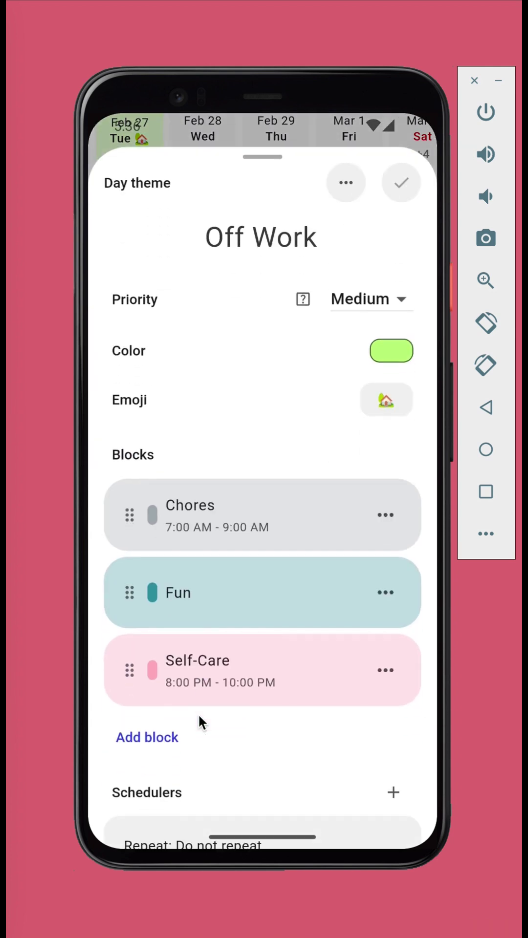
drag(129, 670, 135, 578)
drag(201, 730, 283, 493)
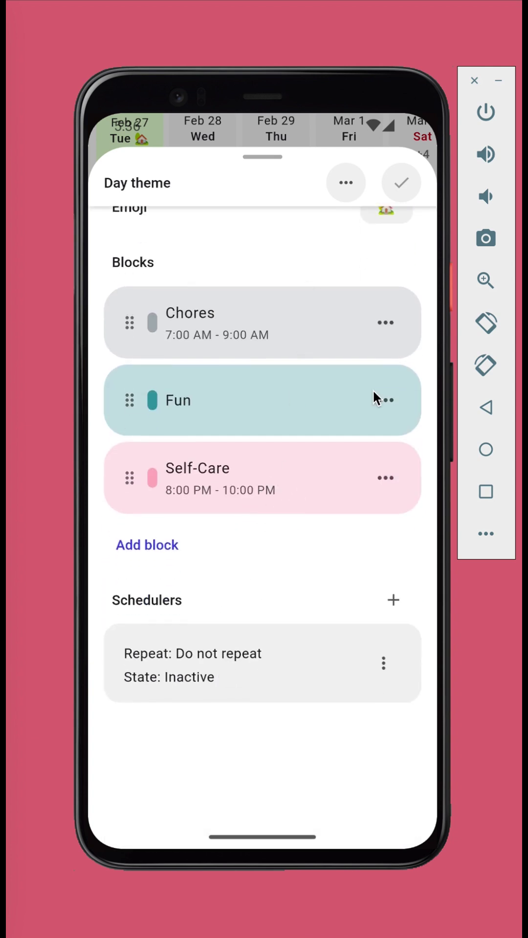
click(404, 183)
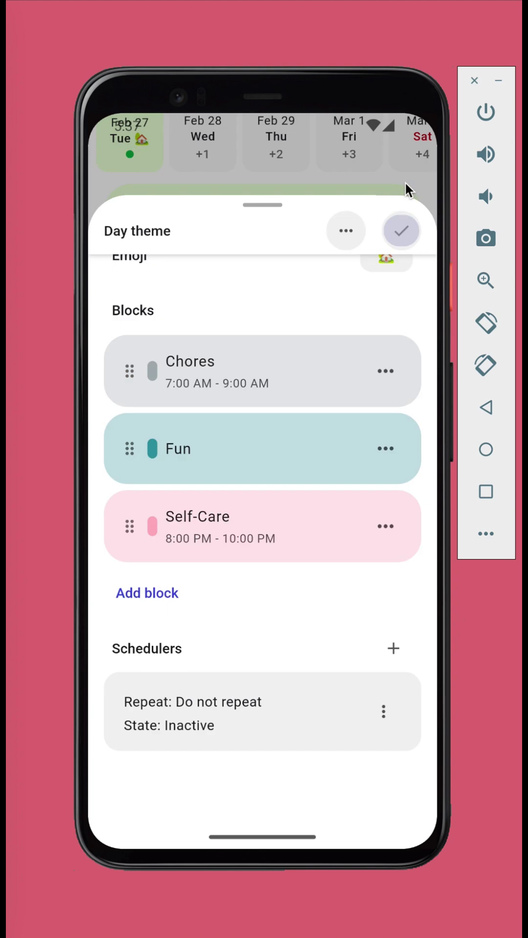
- Add Read blocks to today's plan at 9:00–11:00 AM and 6:00–8:00 PM
click(168, 635)
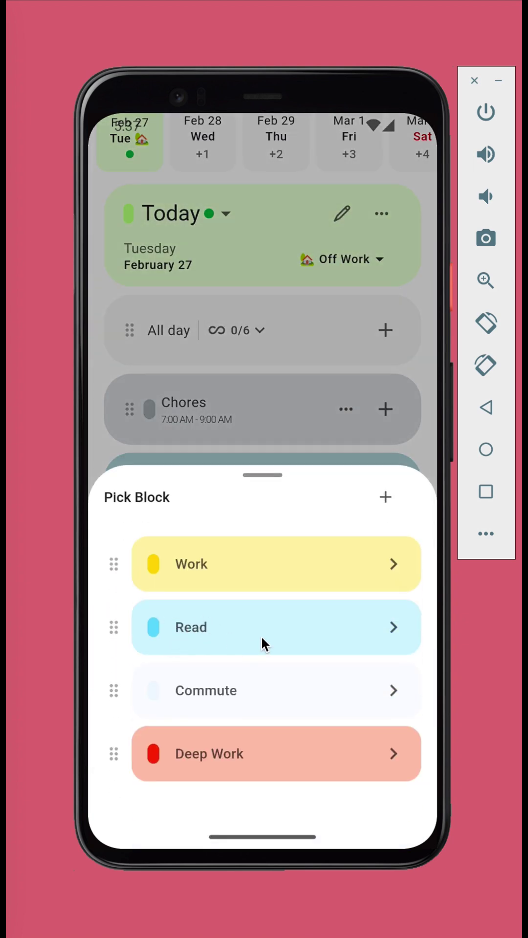
click(271, 635)
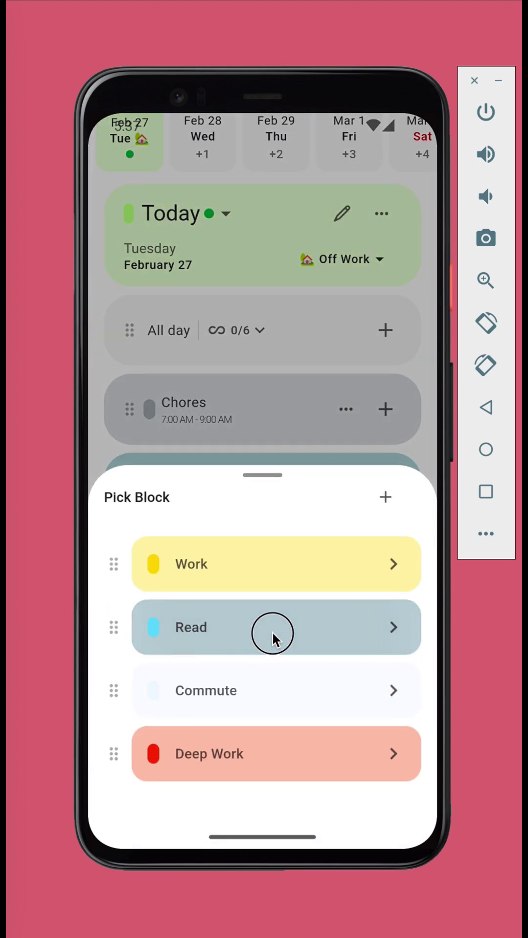
click(211, 425)
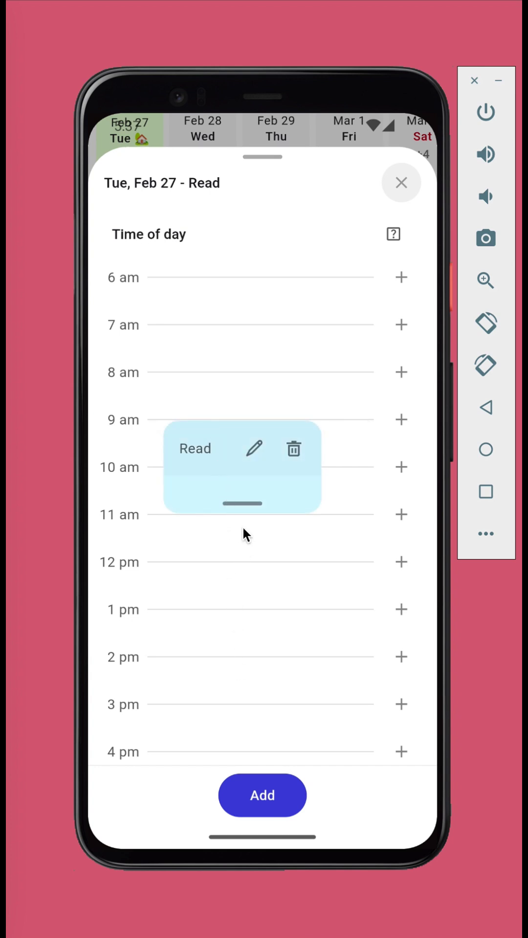
mouse_move(242, 504)
mouse_down()
mouse_move(242, 599)
mouse_move(242, 515)
mouse_up()
drag(235, 737, 270, 516)
drag(236, 605, 228, 527)
click(259, 794)
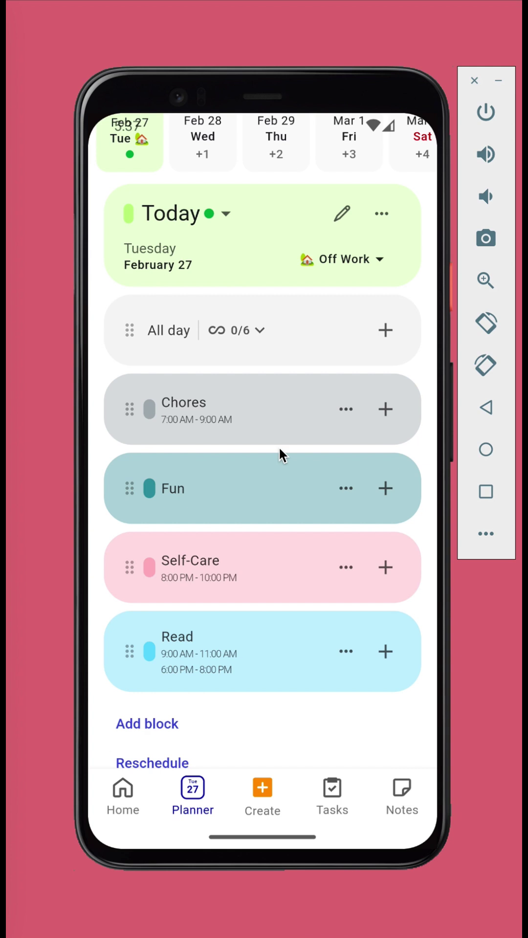
- Expand today's All day 0/6 habits and open the Habits list from the drawer
click(249, 327)
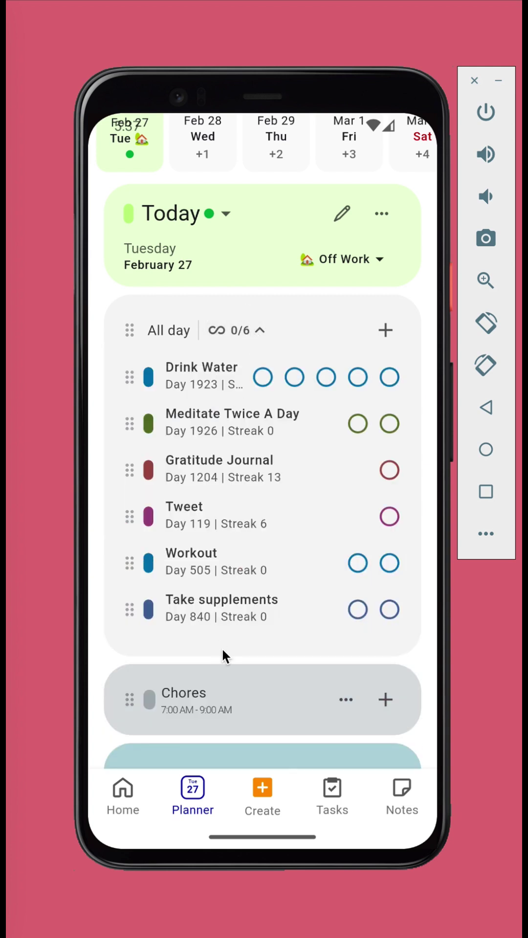
drag(184, 251, 189, 408)
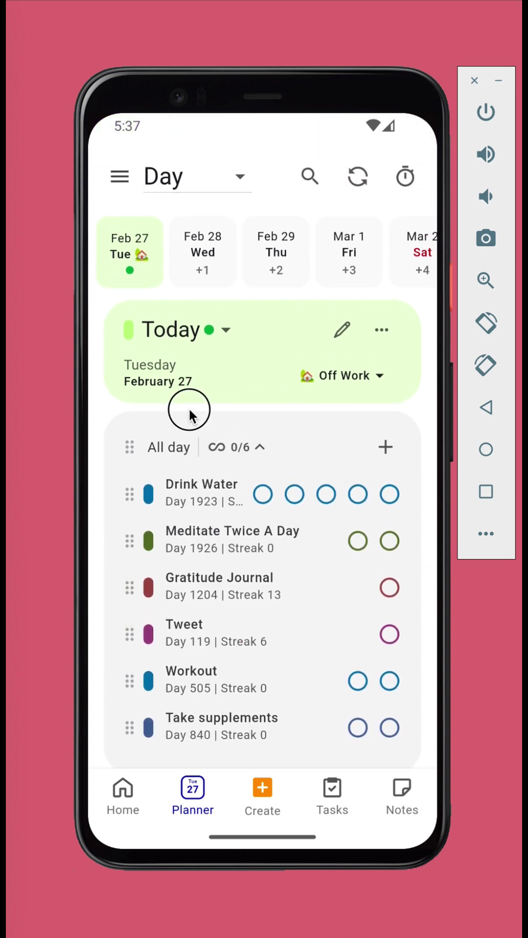
click(122, 177)
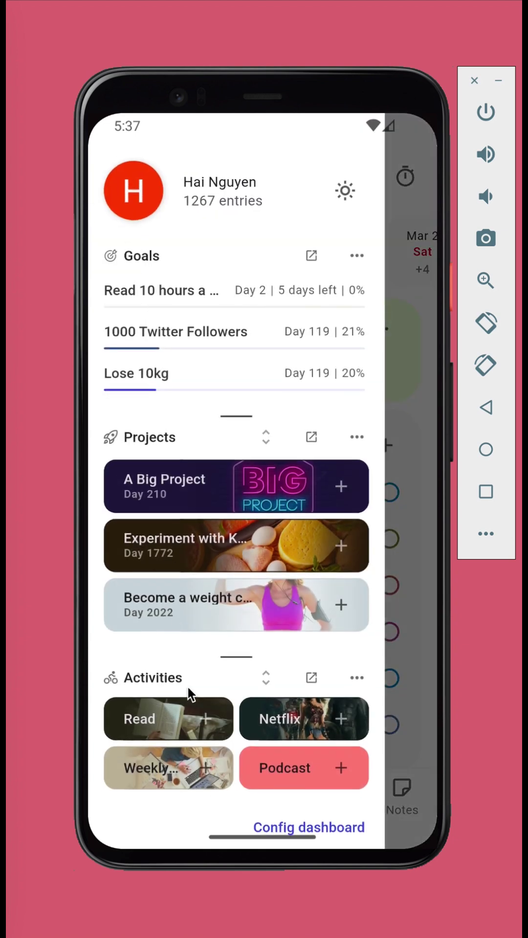
scroll(231, 613, down, 15)
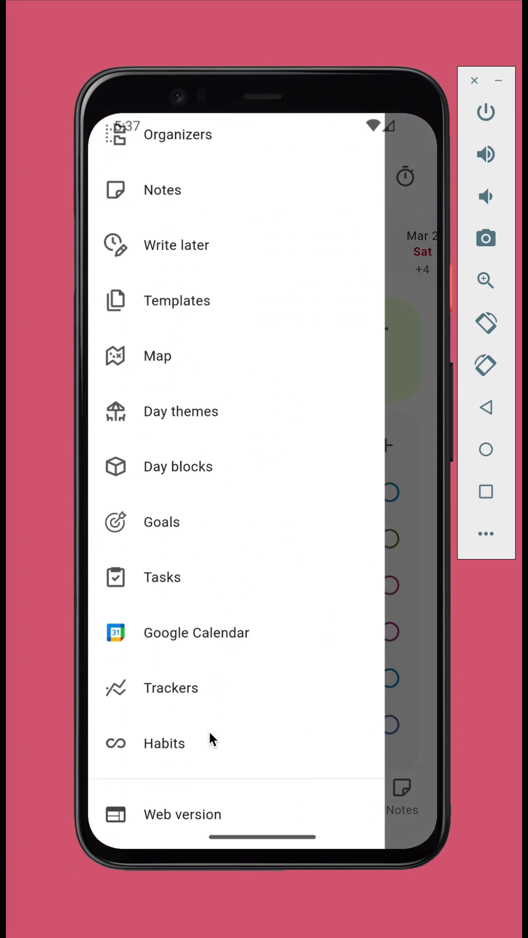
click(210, 744)
- Start a new habit, discard it, and close the Habits list and drawer
click(405, 181)
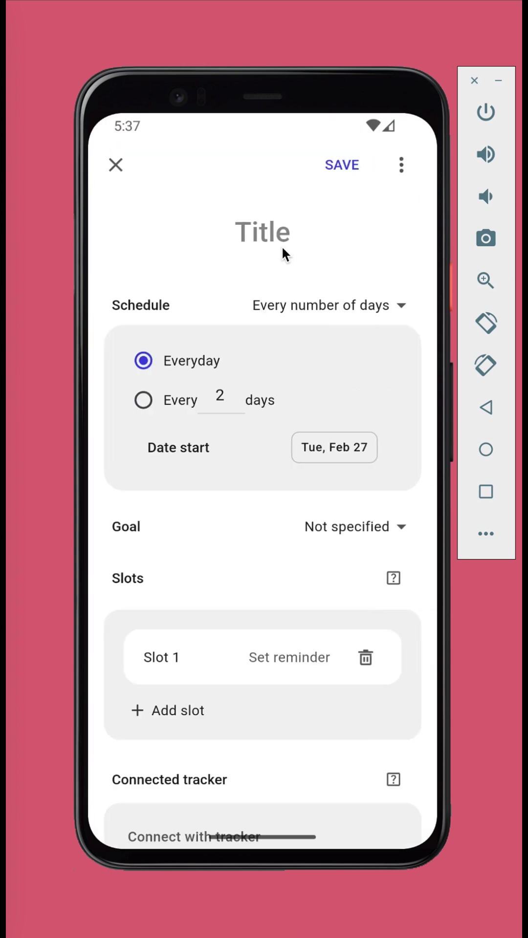
click(122, 171)
click(329, 517)
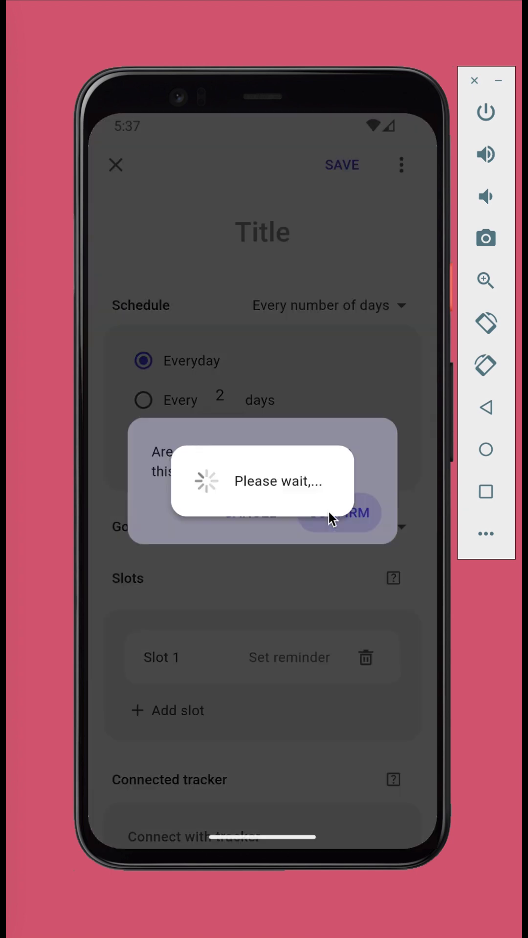
click(336, 561)
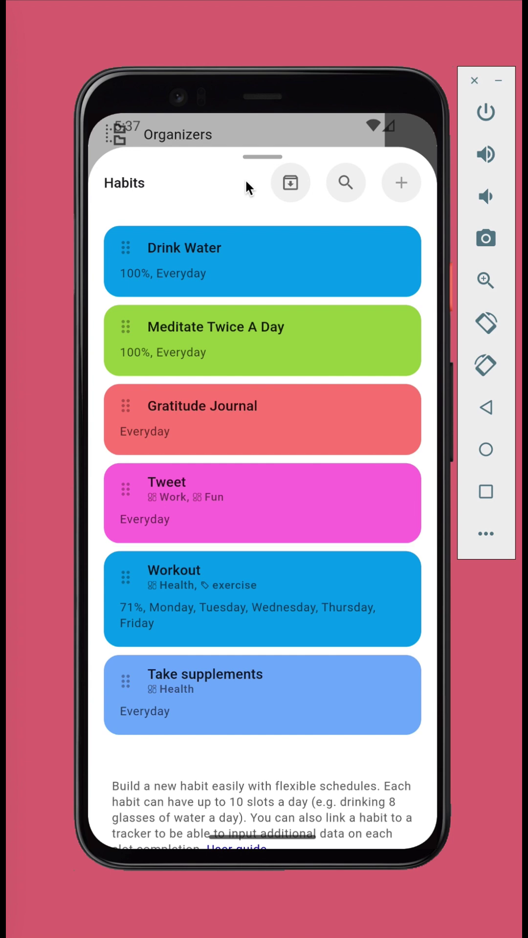
drag(227, 178, 215, 628)
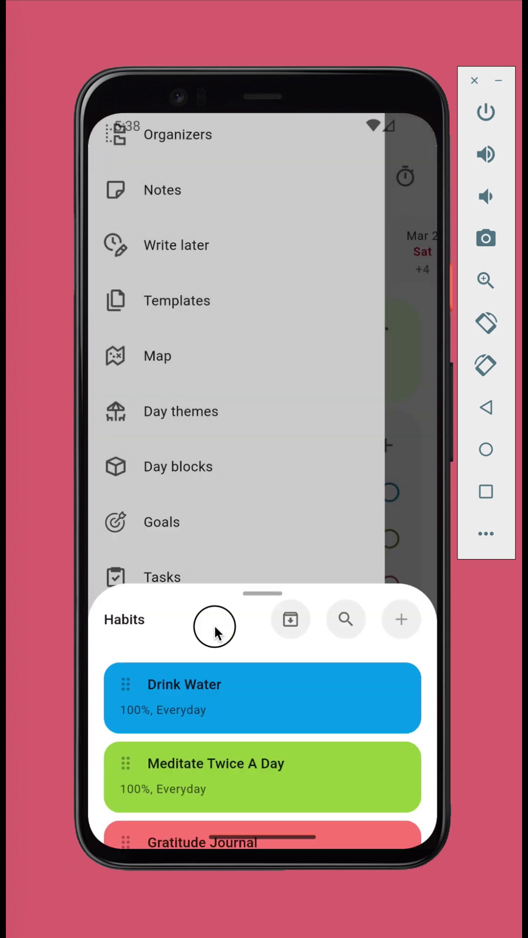
click(397, 459)
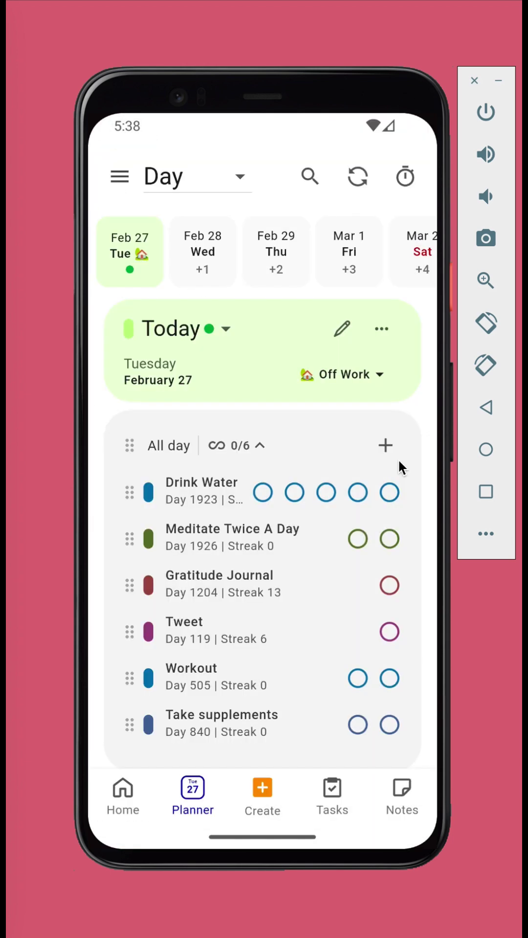
- Collapse the All day 0/6 habit list on Tuesday February 27's plan
click(260, 446)
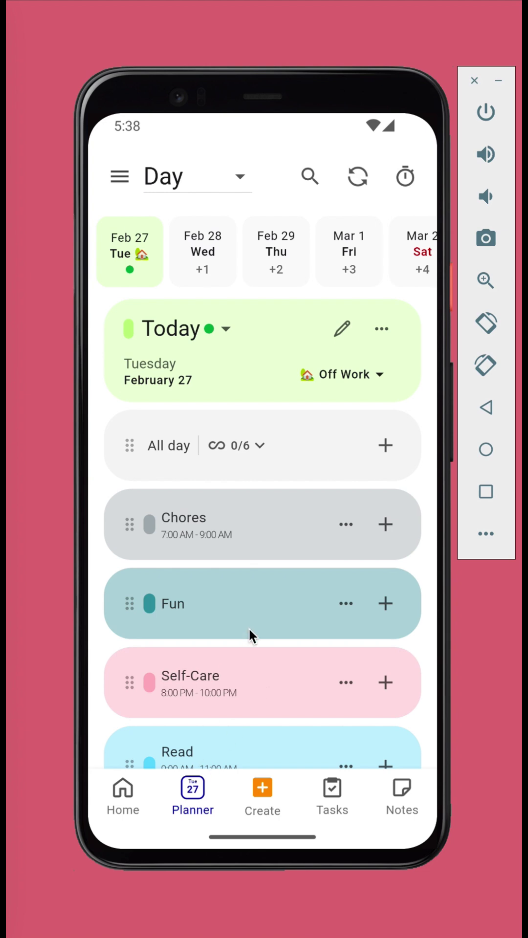
- Create a session titled 'Feed the cat' in Tuesday February 27's Chores block
click(385, 519)
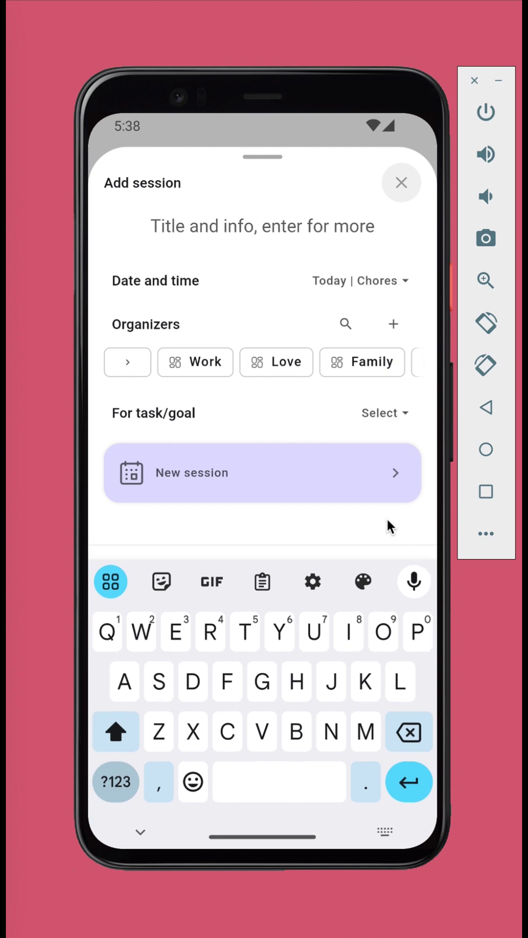
text(Feed the cat)
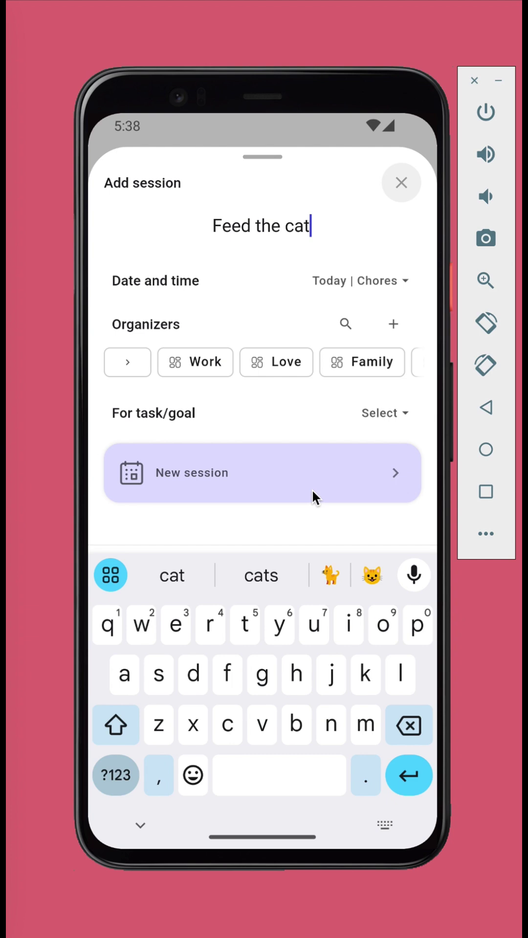
click(310, 472)
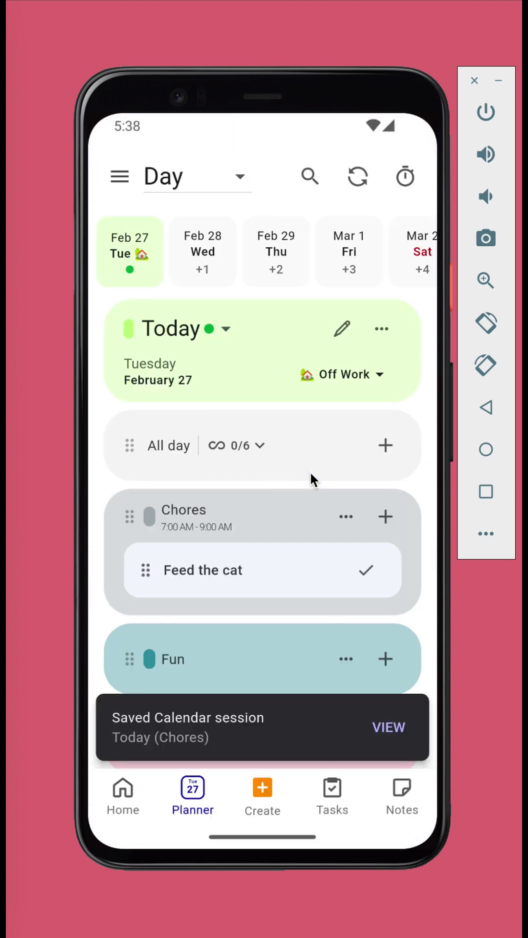
- Start a Chores session 'Feed the dog [5:00 pm]' set to repeat every day
click(386, 516)
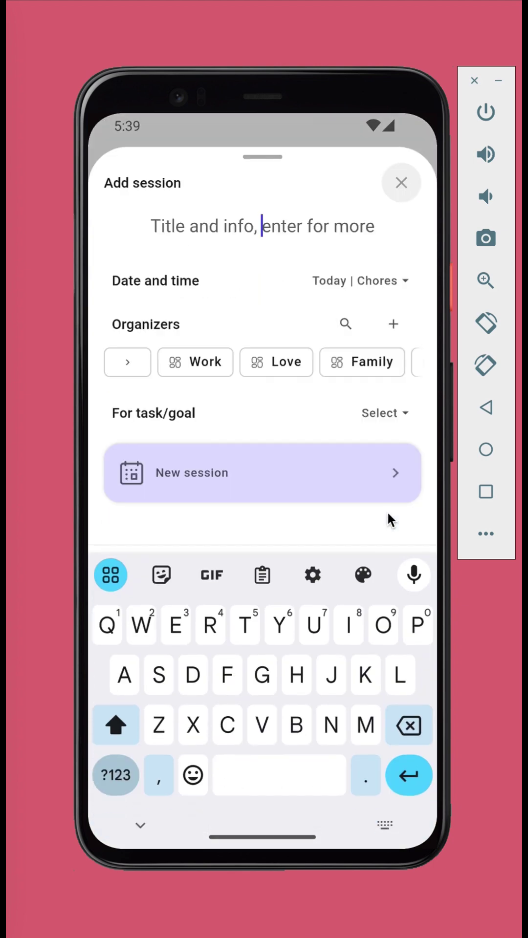
text(Feed the dog)
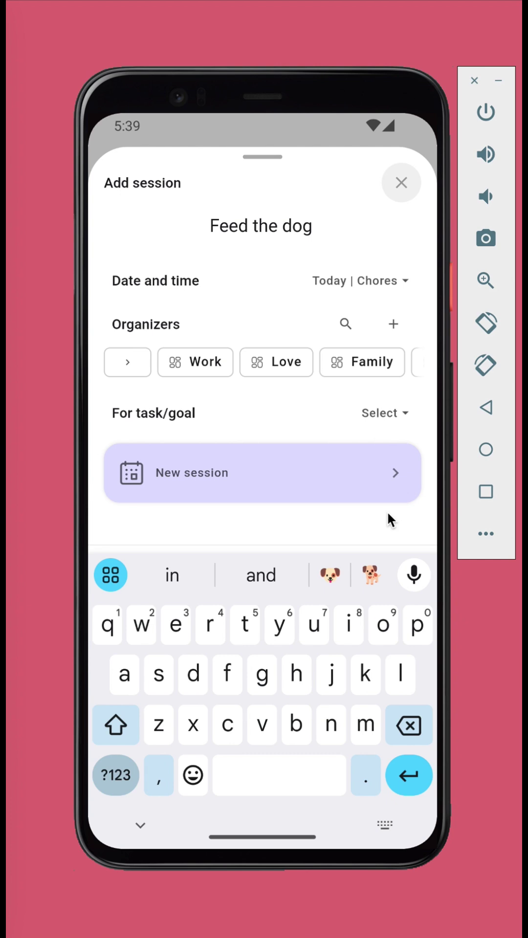
key(BackSpace)
key(BackSpace)
key(BackSpace)
text([5:00 pm])
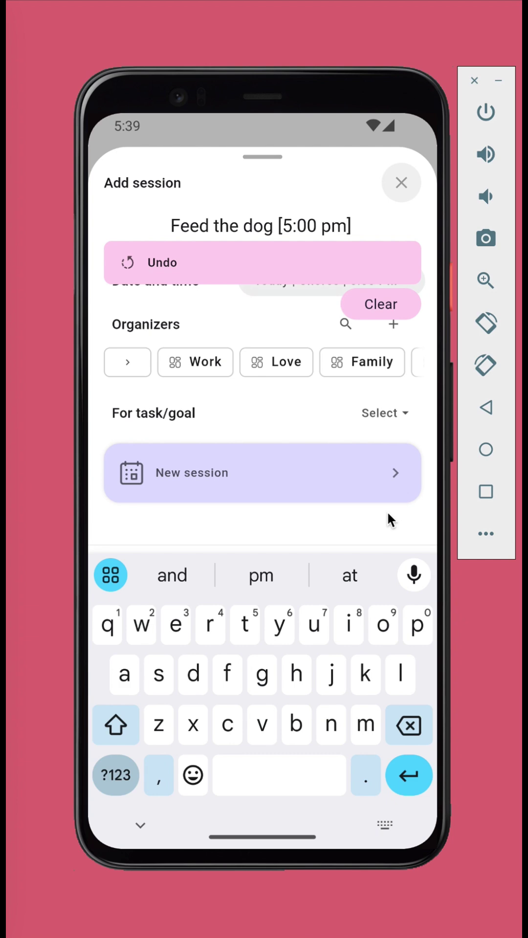
text( repe)
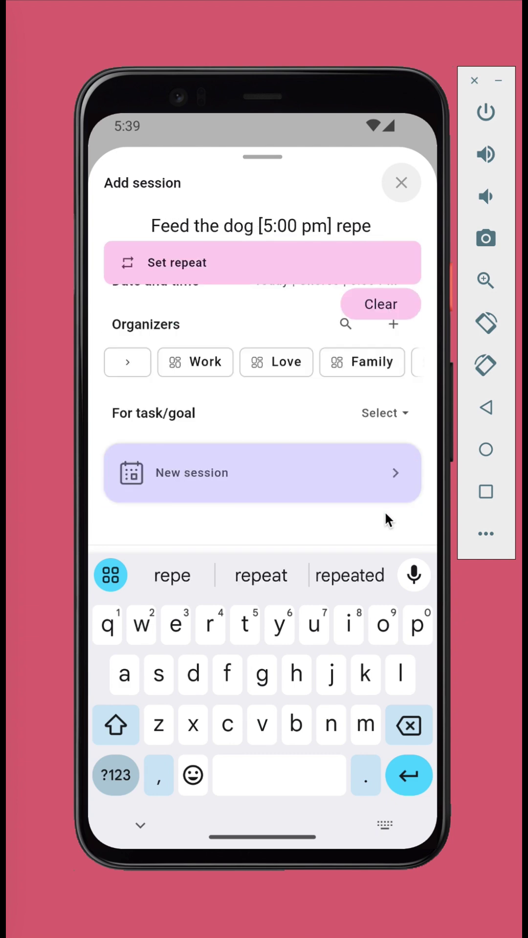
click(290, 268)
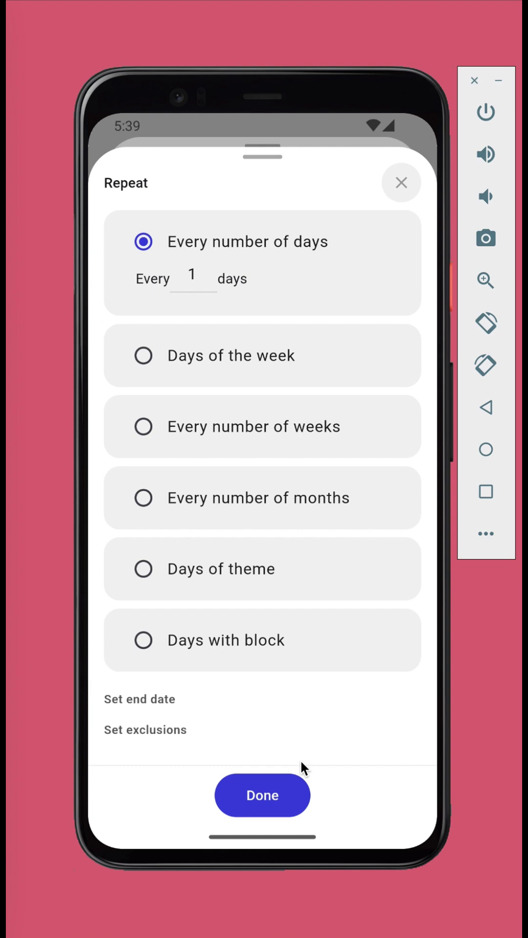
click(277, 794)
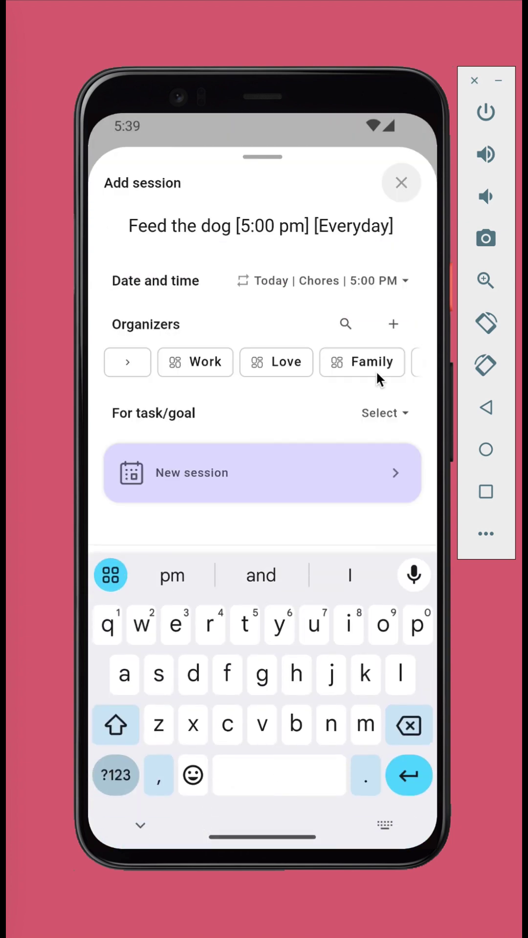
- Tag the Feed the dog session with Family and Pet cares, then save it
click(353, 278)
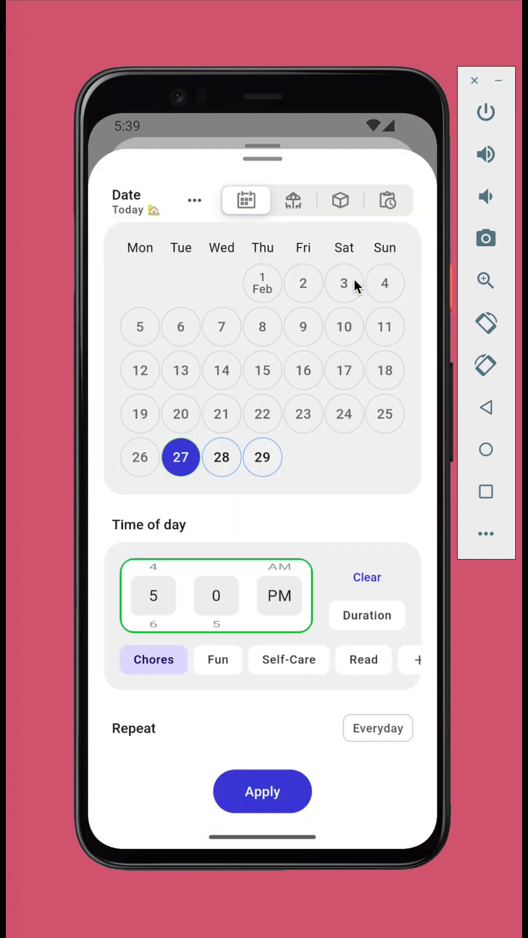
drag(195, 206, 203, 557)
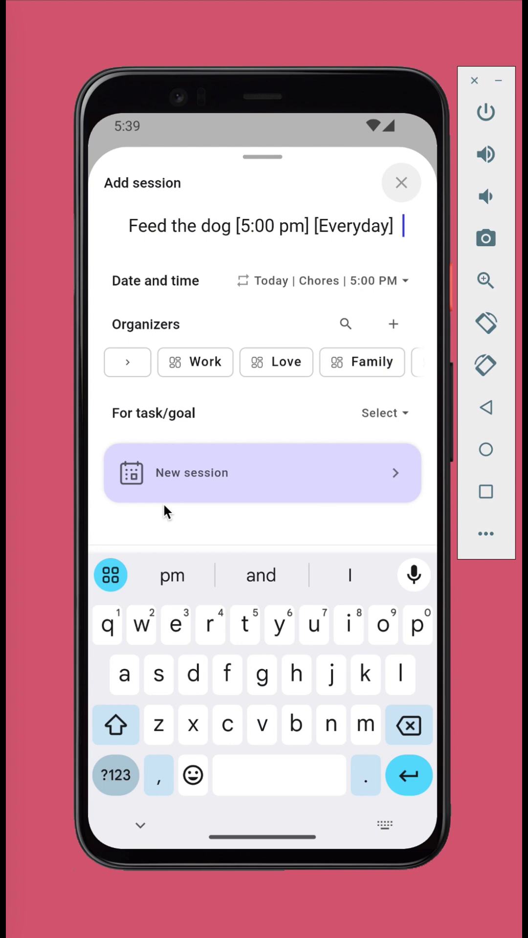
click(361, 363)
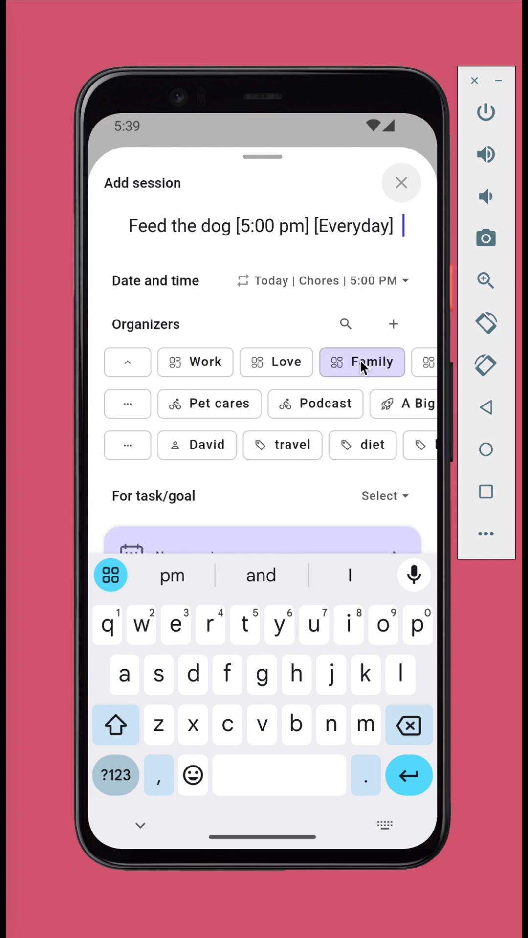
click(234, 402)
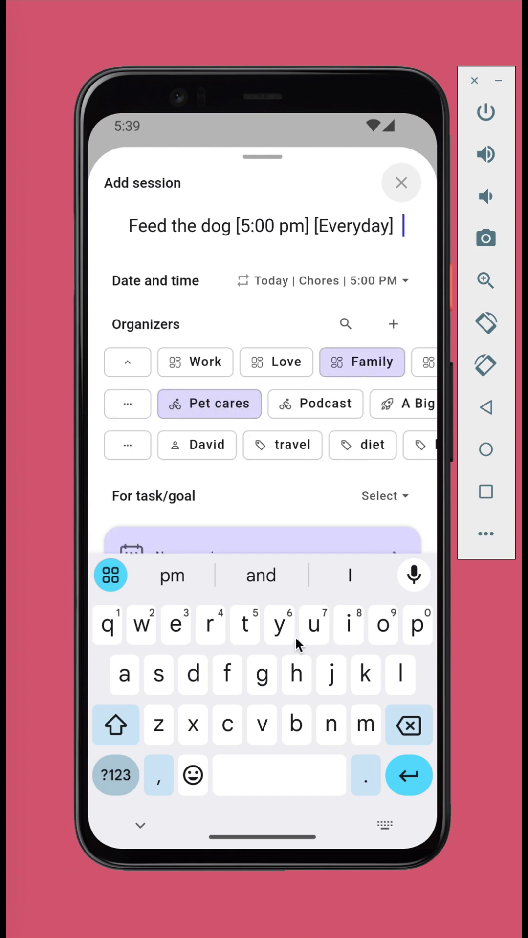
click(268, 503)
click(277, 548)
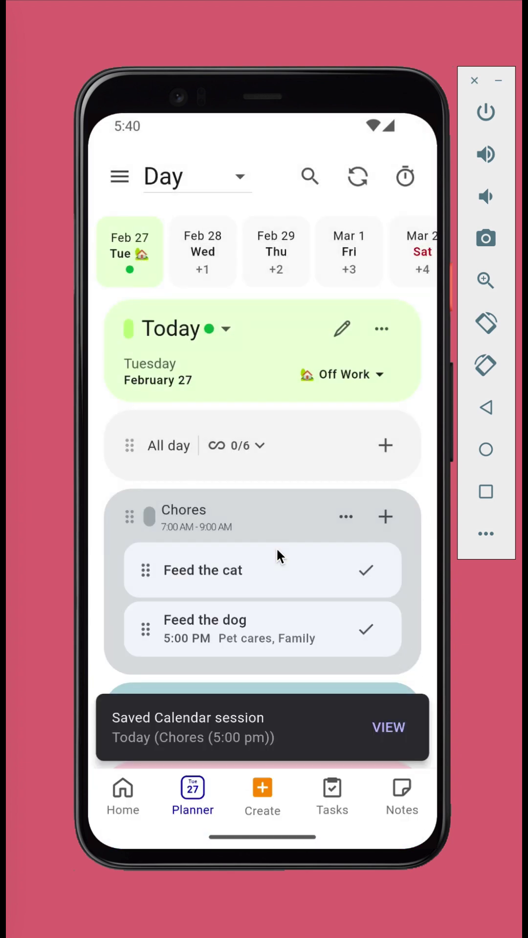
- Check Feb 28 and Feb 29 for the repeated session, then return to Feb 27
click(207, 251)
click(277, 251)
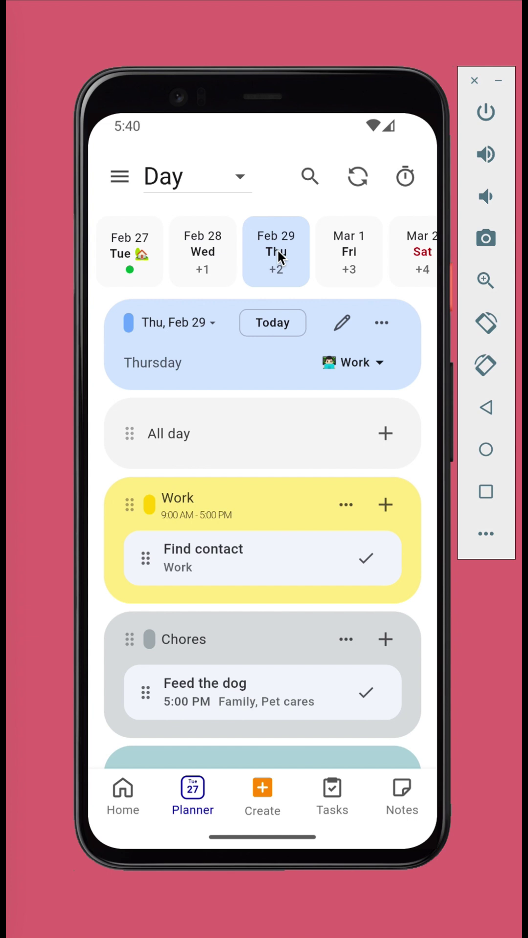
click(139, 243)
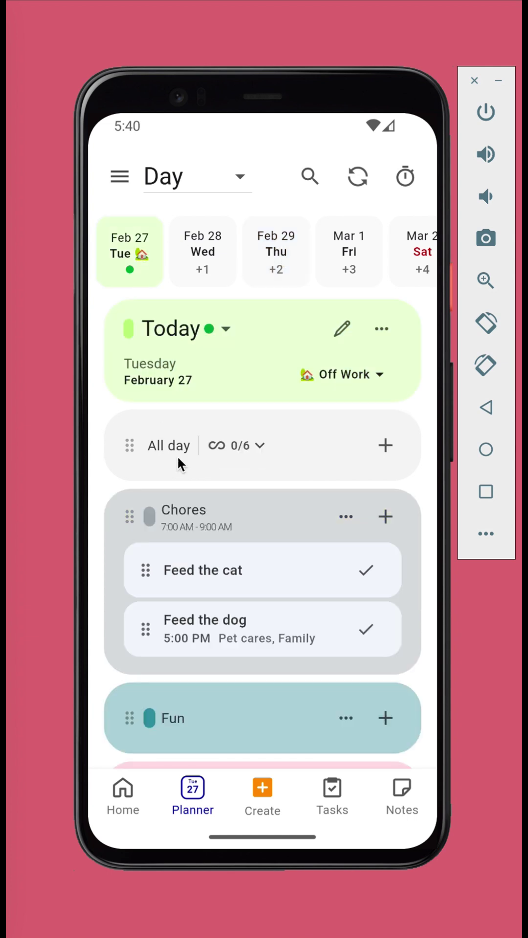
- Open Feed the dog's repeat schedule and confirm it for Tue, Feb 27 at 5:00 PM
click(236, 620)
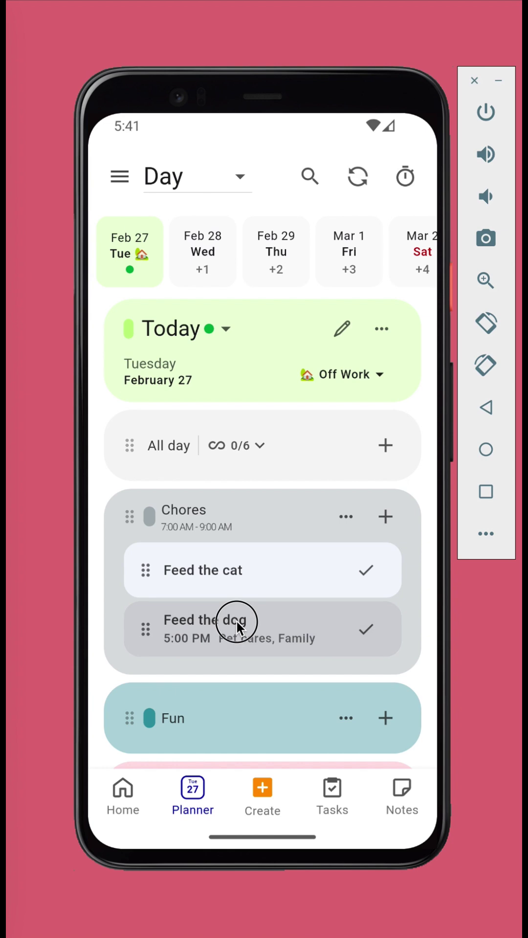
click(265, 459)
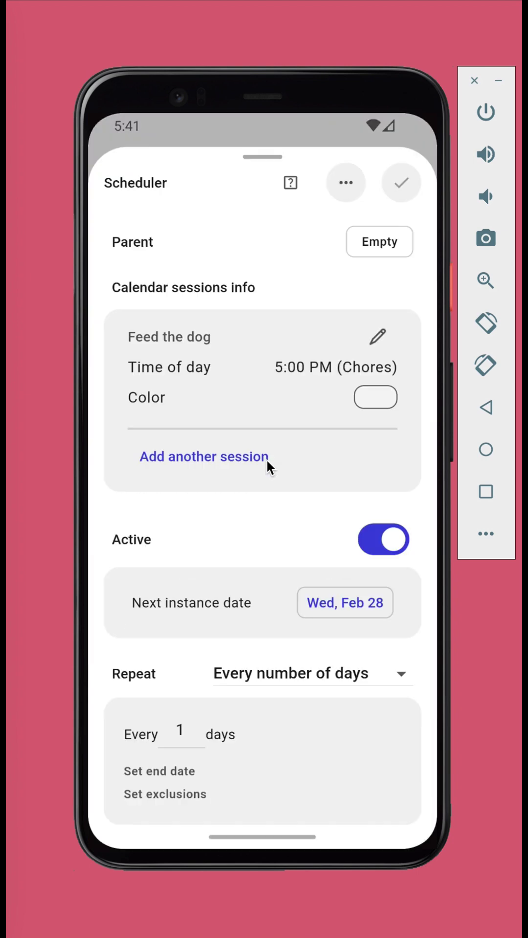
drag(257, 564, 286, 391)
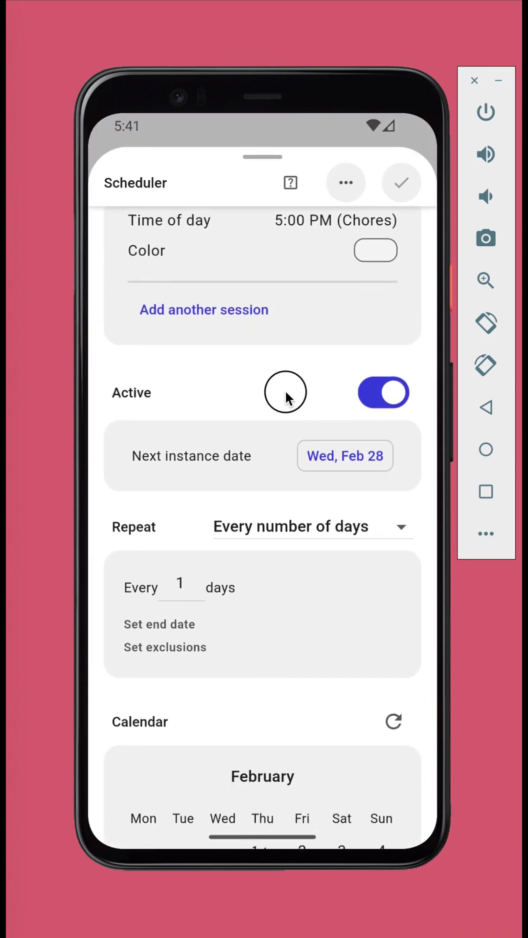
drag(281, 614, 321, 503)
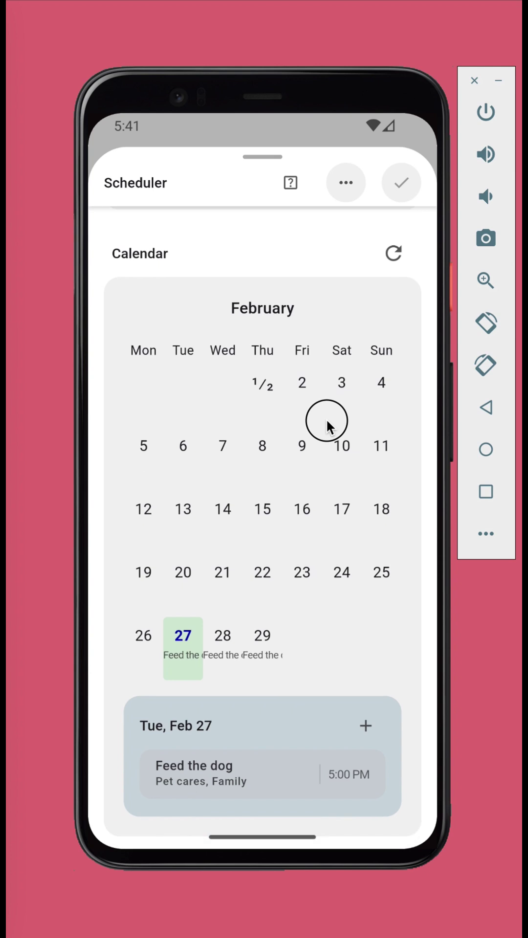
drag(327, 420, 401, 209)
click(402, 183)
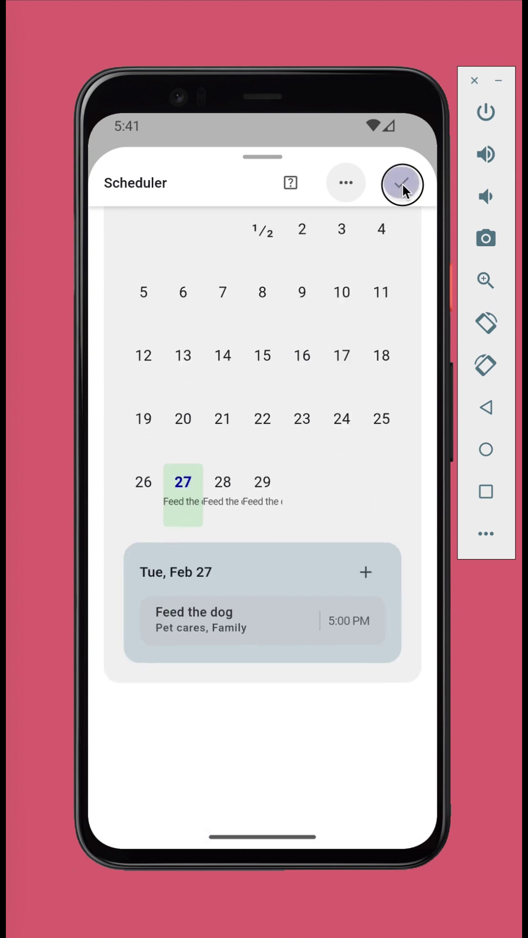
- Set the Feed the dog session's colour to light grey-blue
click(301, 631)
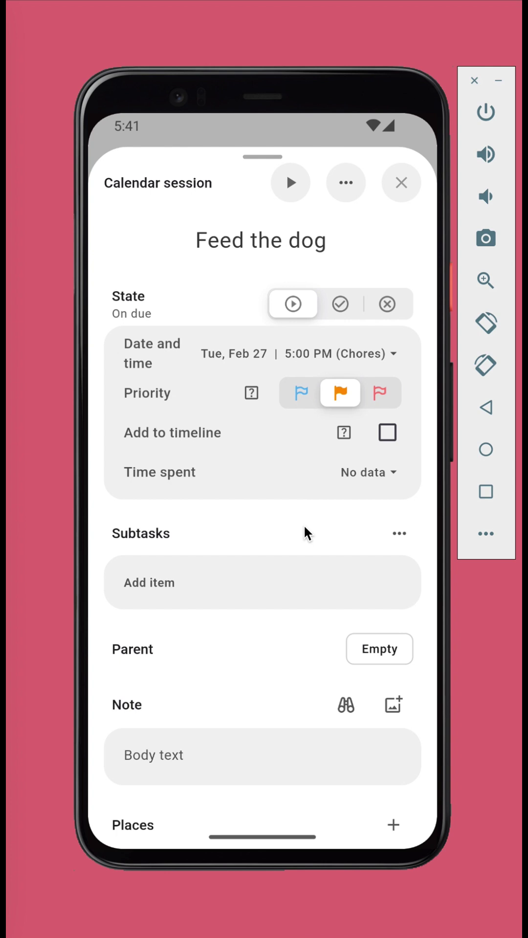
click(350, 186)
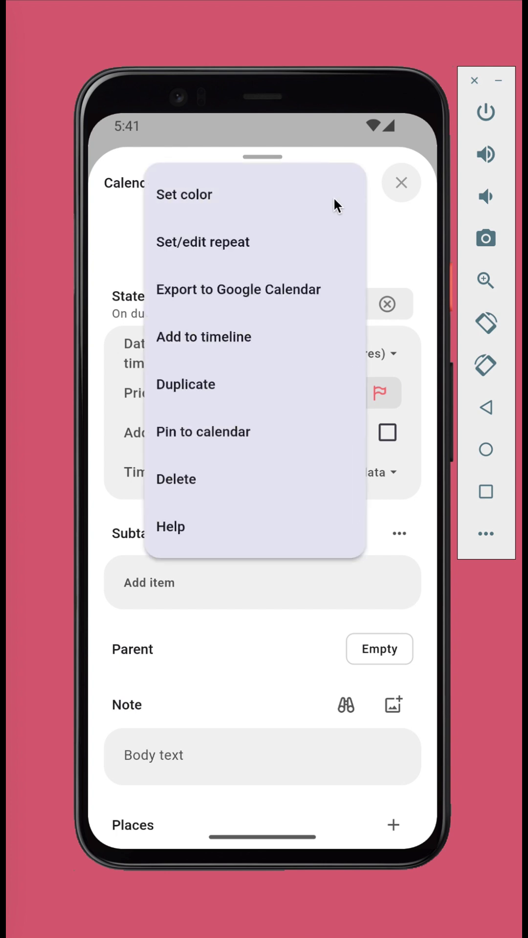
click(309, 197)
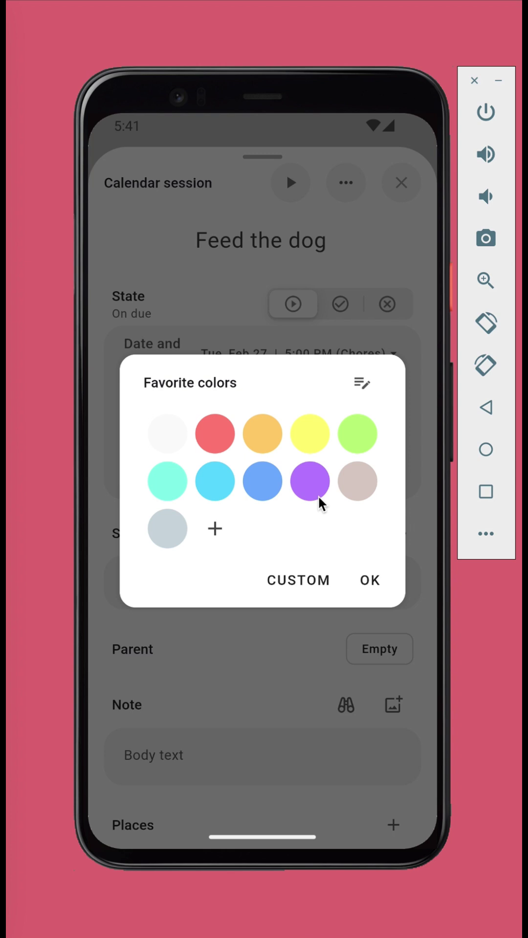
click(350, 486)
click(164, 540)
click(372, 582)
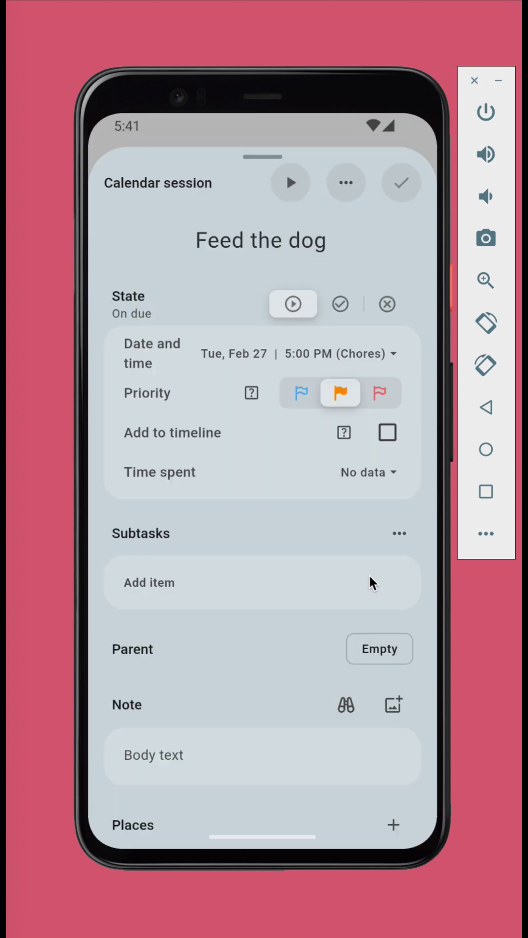
- Add subtasks Get food, Get dog and Feed, saving them to future instances
click(153, 582)
text(Get food)
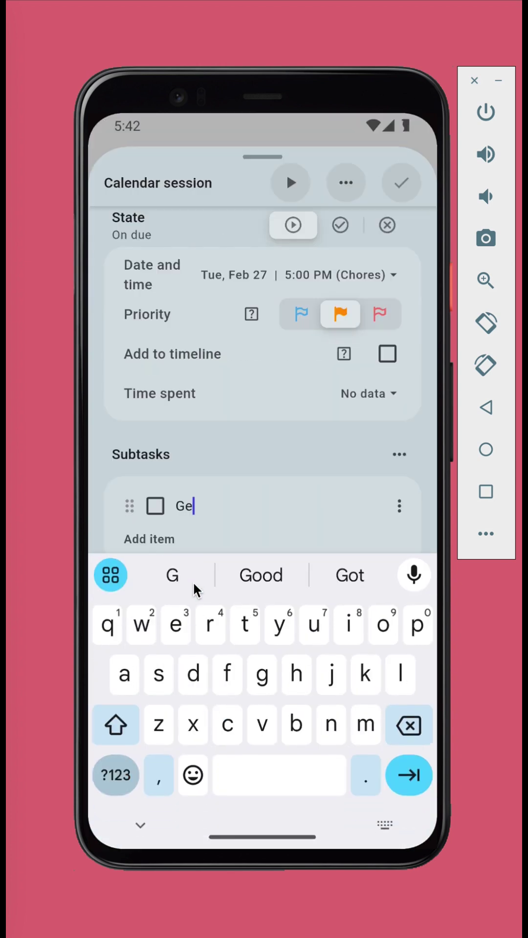
click(176, 539)
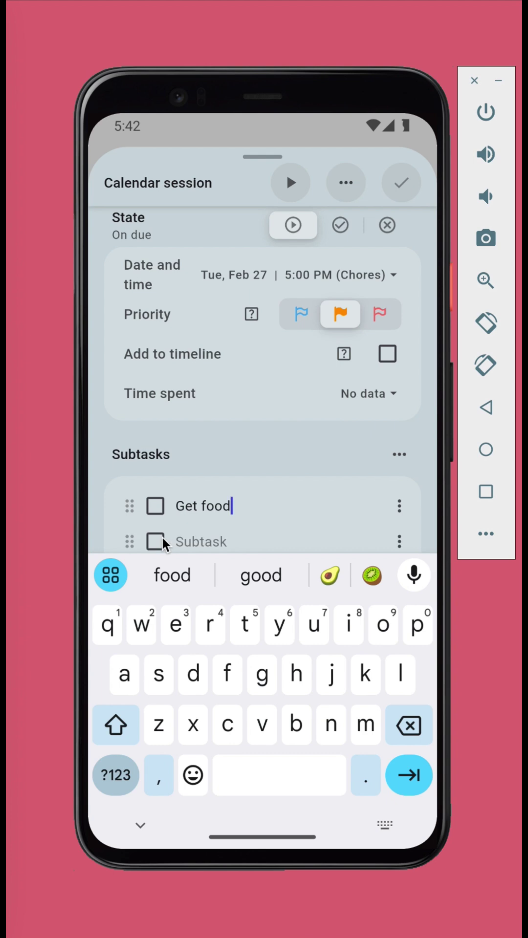
text(Get dog)
click(150, 540)
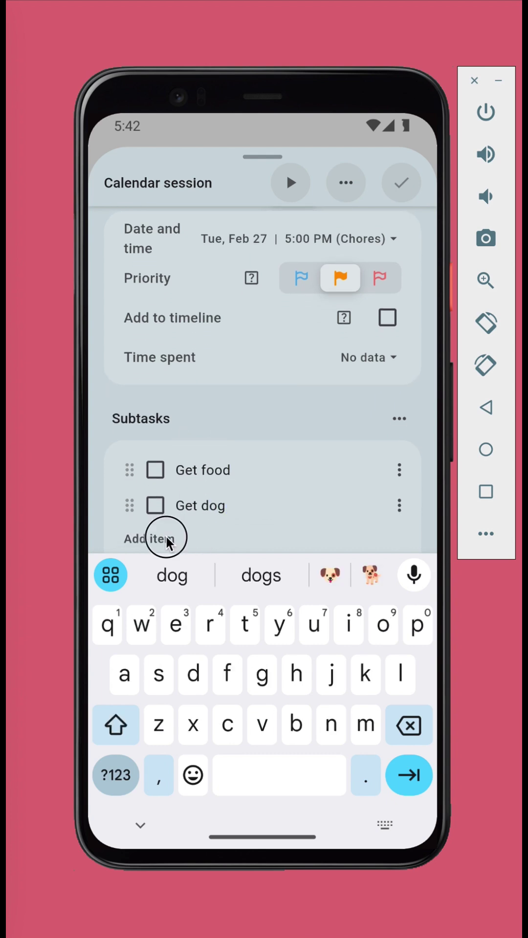
text(Feed)
click(270, 417)
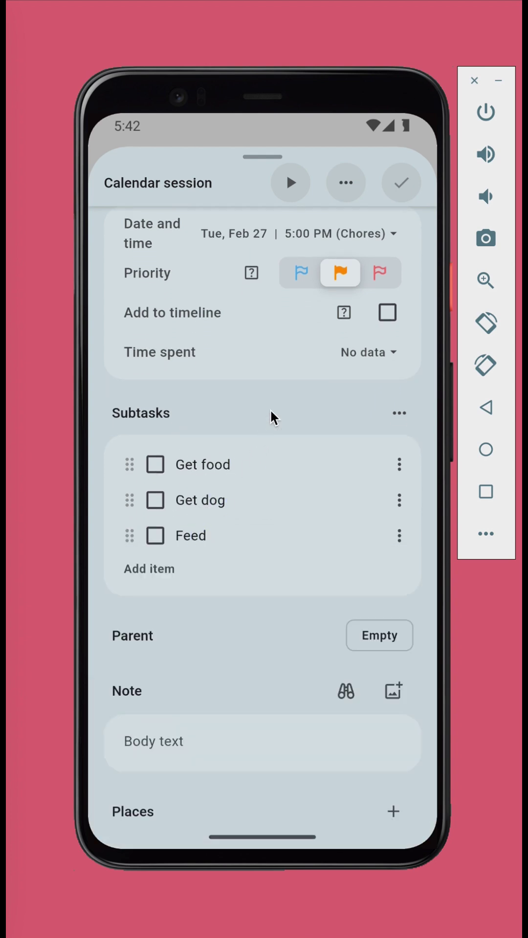
scroll(332, 267, up, 3)
click(405, 184)
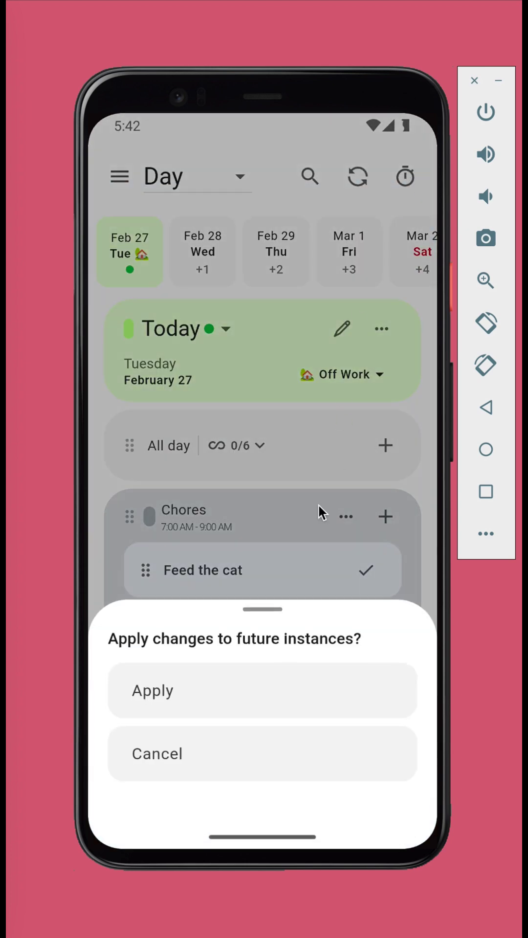
click(284, 683)
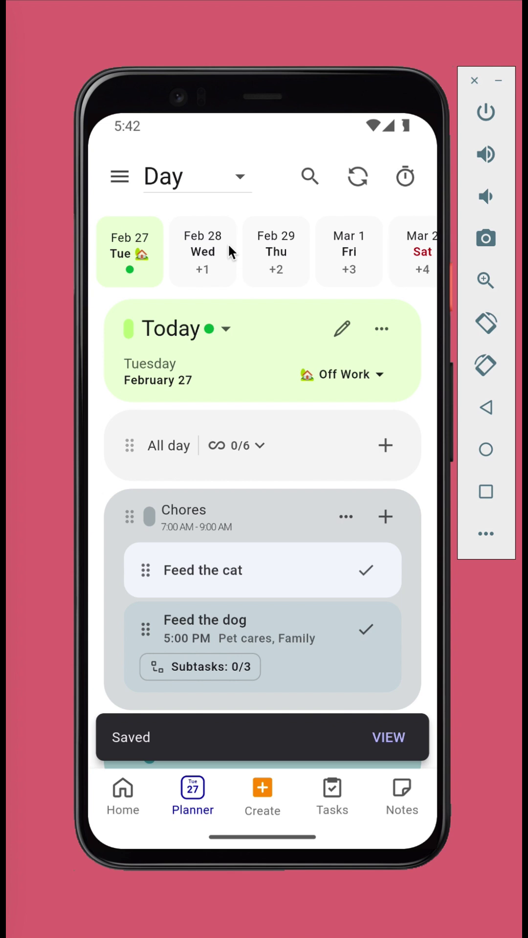
click(202, 244)
click(140, 256)
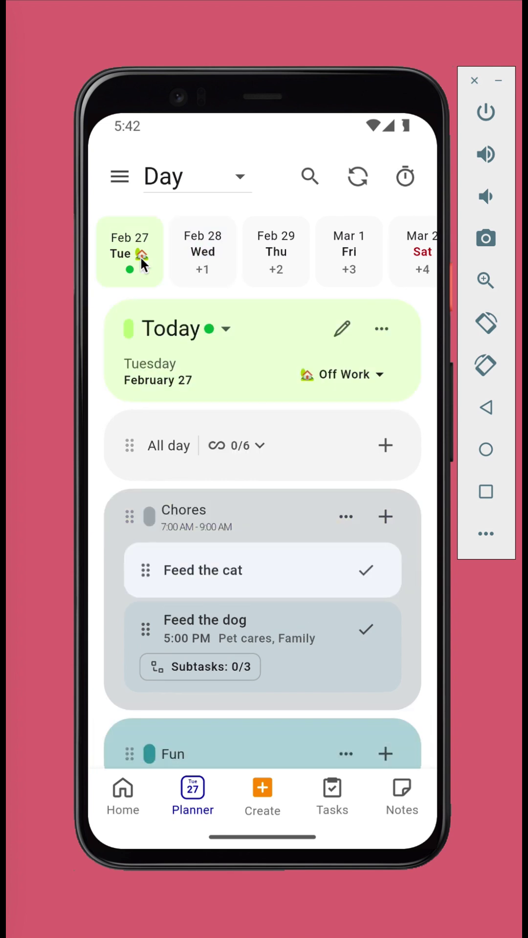
- Start a new planner entry titled 'Groceries friday in fun 3pm'
click(207, 660)
click(208, 659)
click(266, 793)
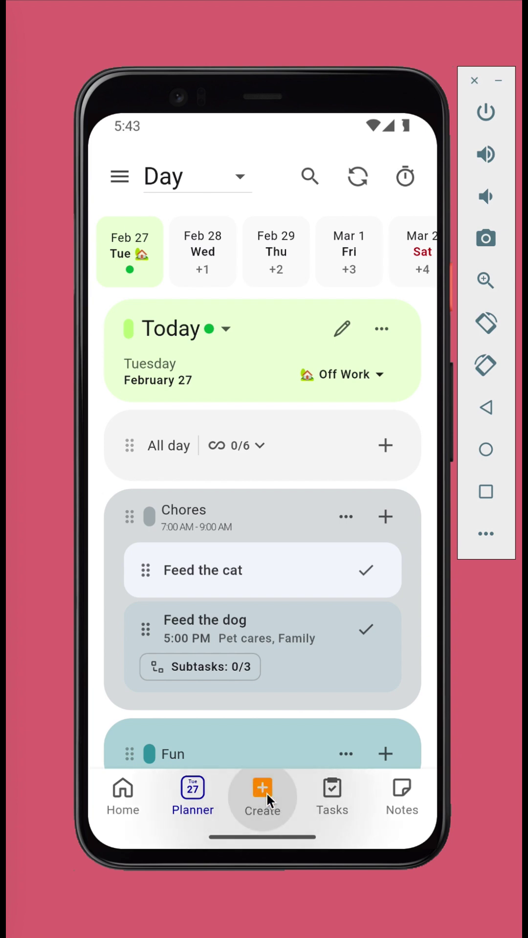
text(Groceries)
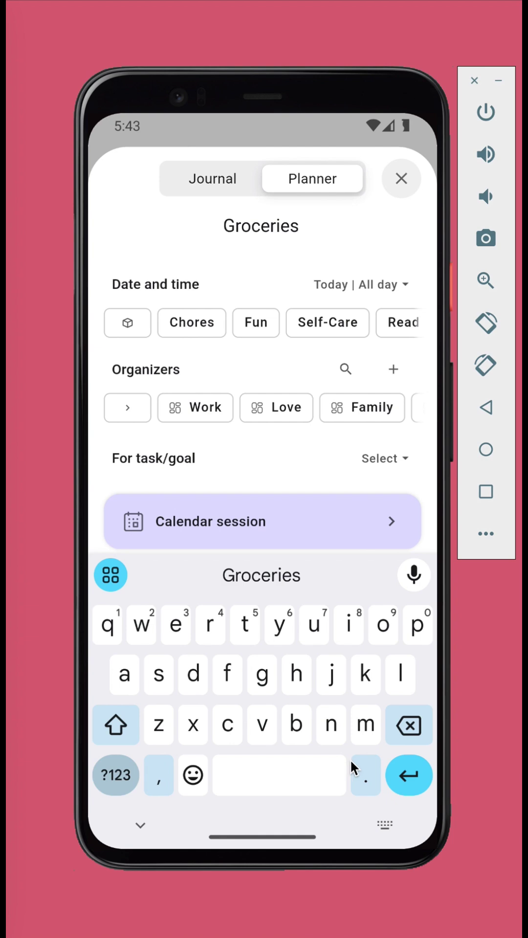
click(371, 283)
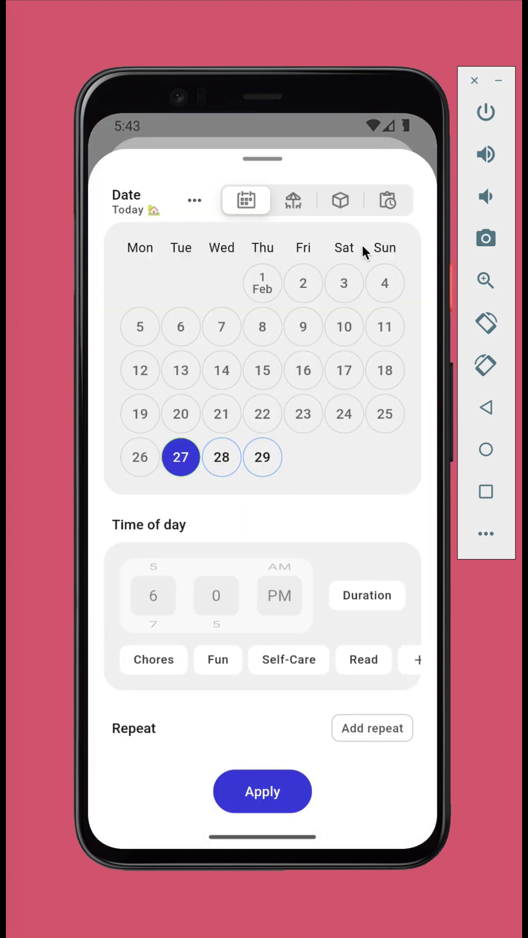
drag(341, 171, 291, 460)
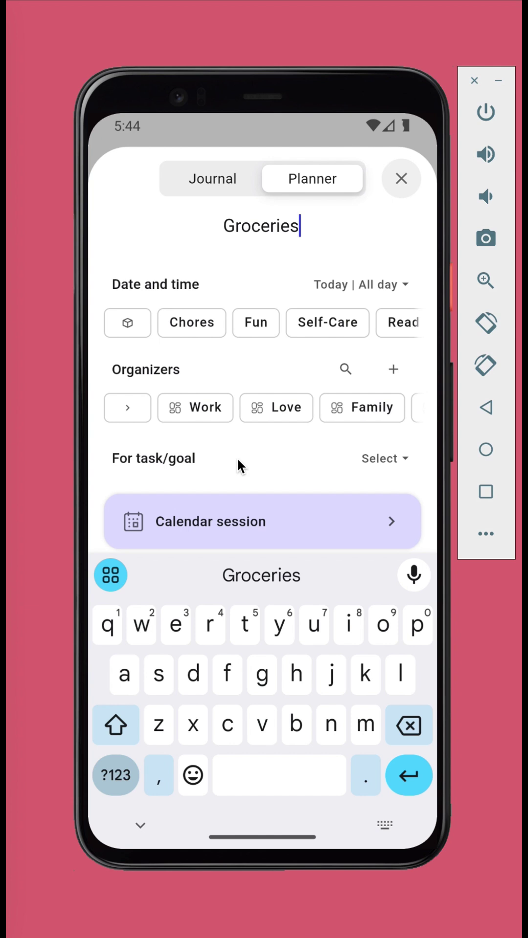
text(friday)
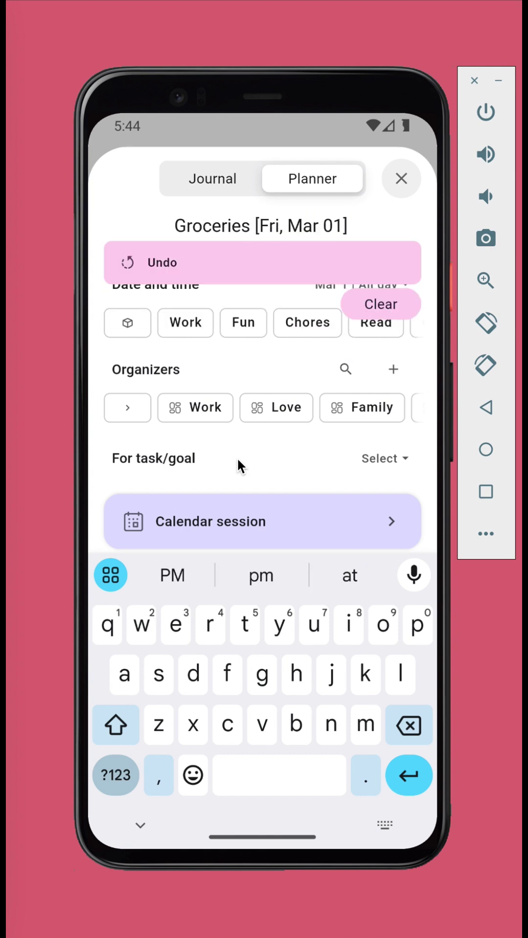
text( in fun)
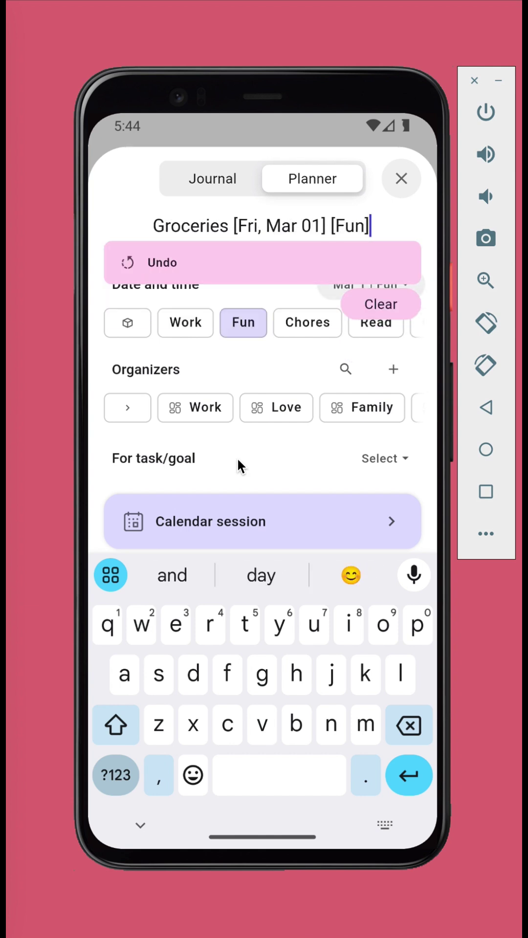
text( 3pm)
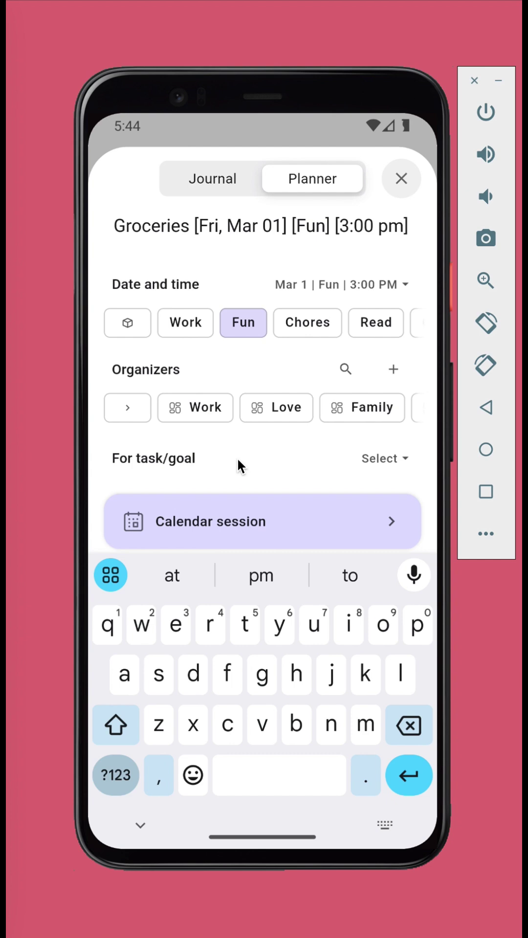
- Add note lines Butter, Salt and Meat, save as a calendar session, and check it on Mar 1
key(Return)
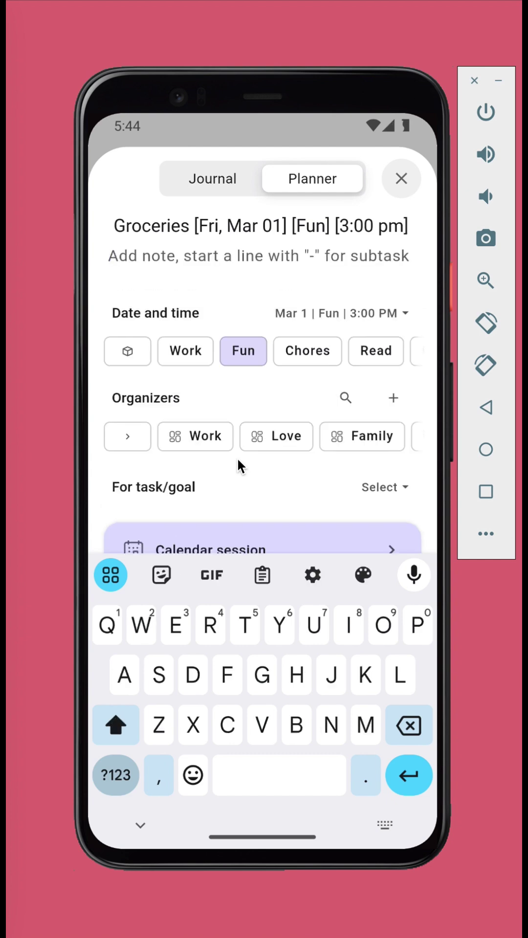
text(- Butter)
key(Return)
text(- Salt)
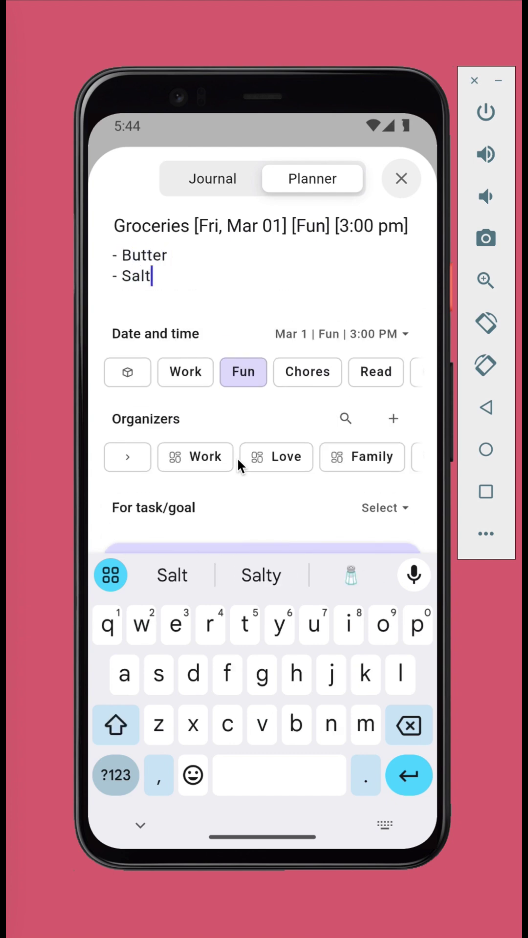
key(Return)
text(- Meat)
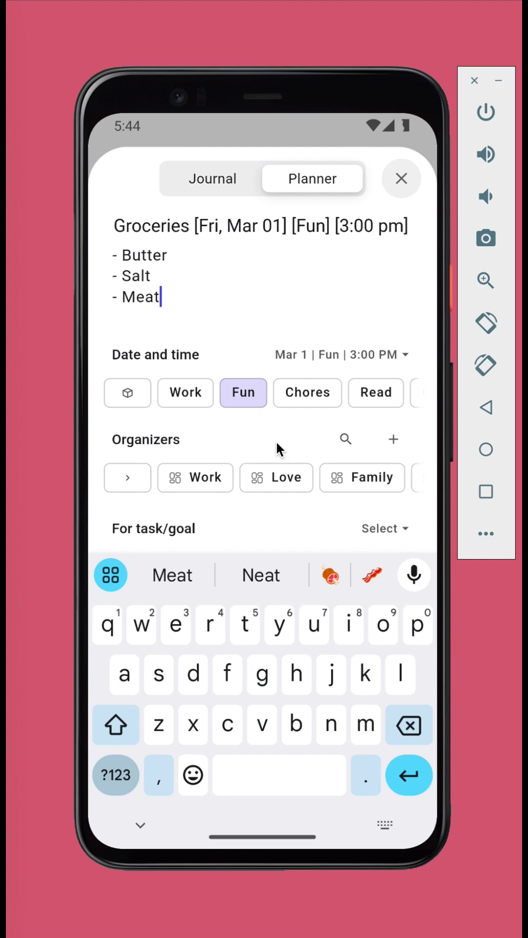
click(276, 441)
click(288, 581)
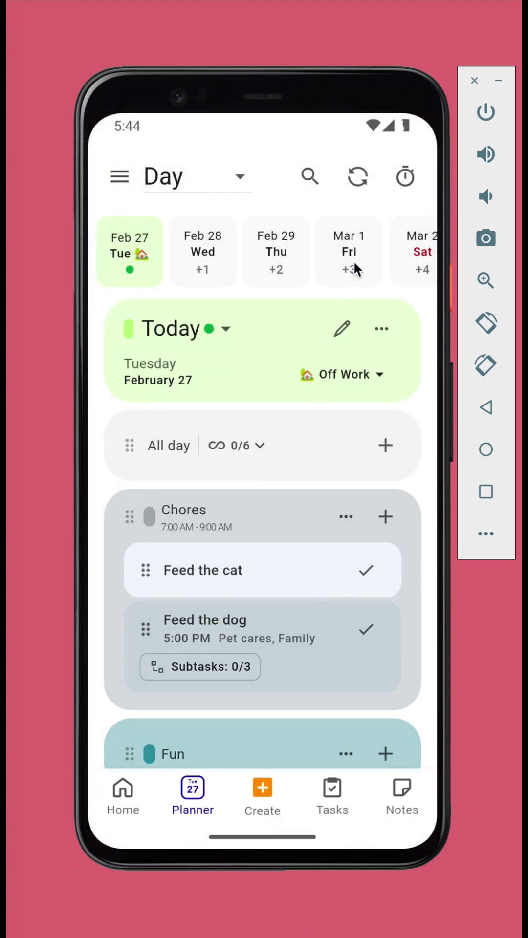
click(353, 261)
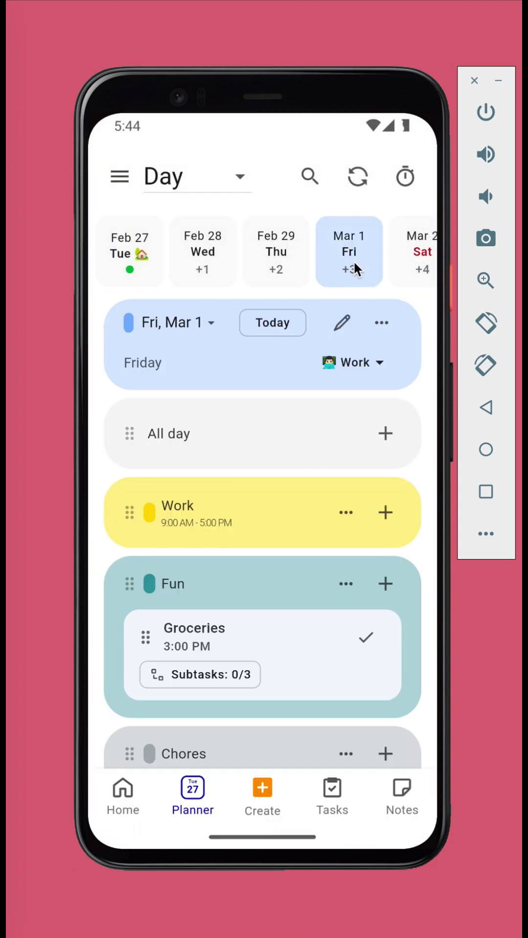
click(269, 629)
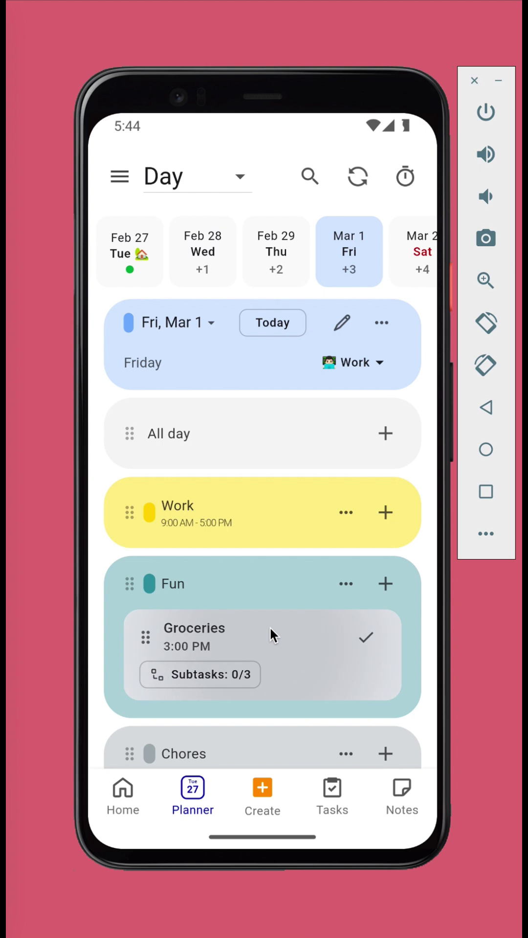
- Return to today's plan and run a short timer on Feed the cat
click(407, 181)
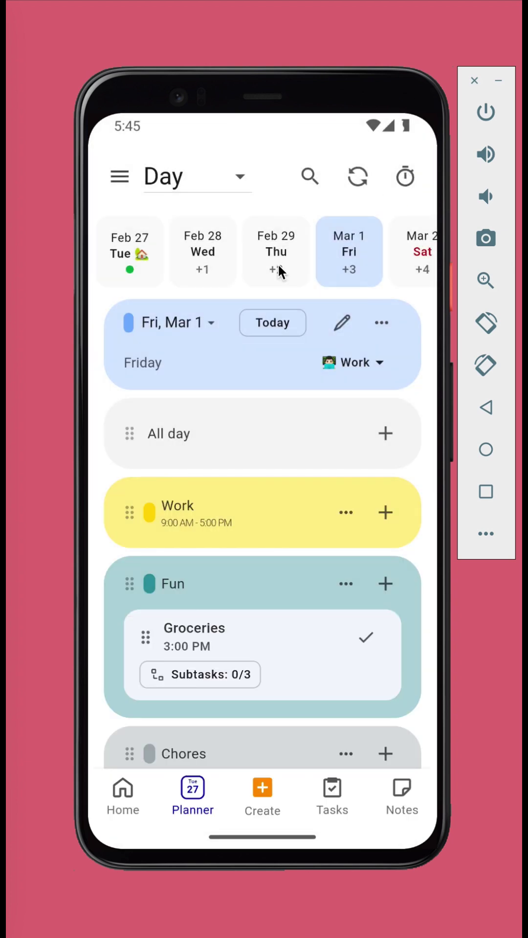
click(196, 795)
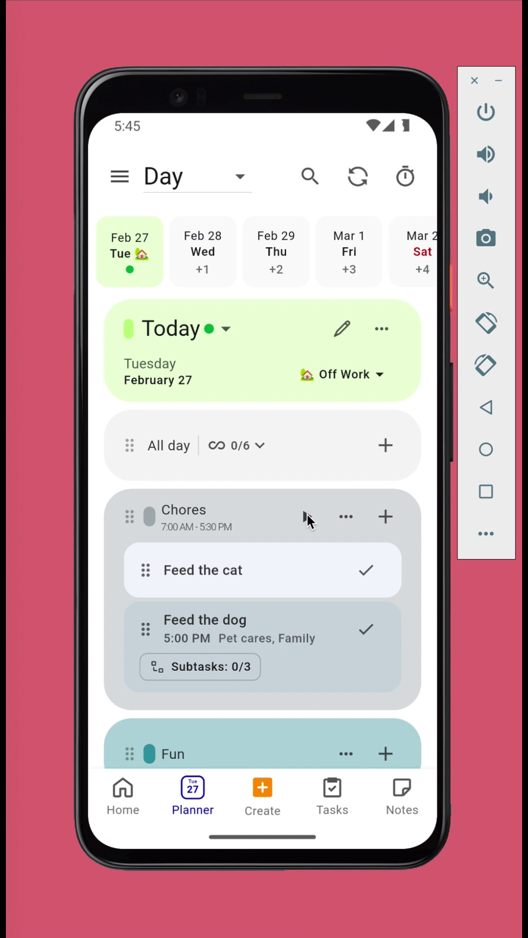
click(306, 516)
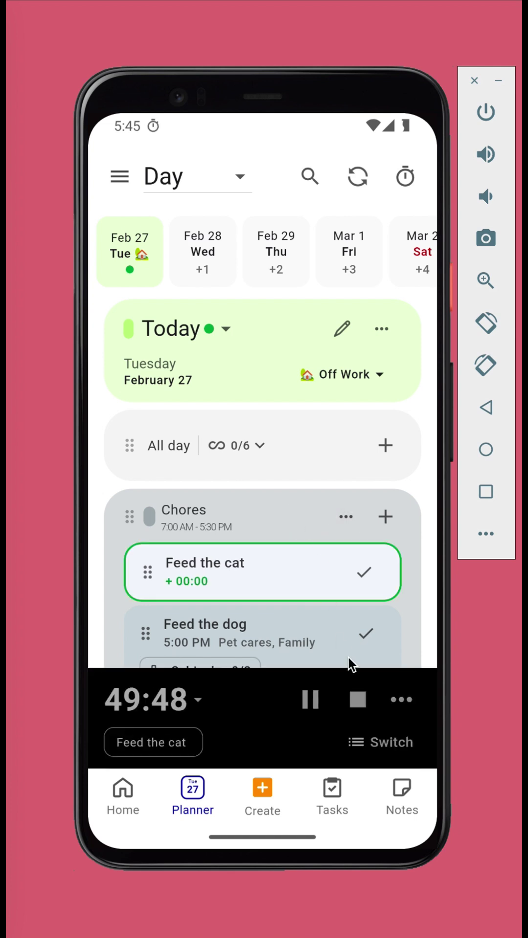
click(362, 698)
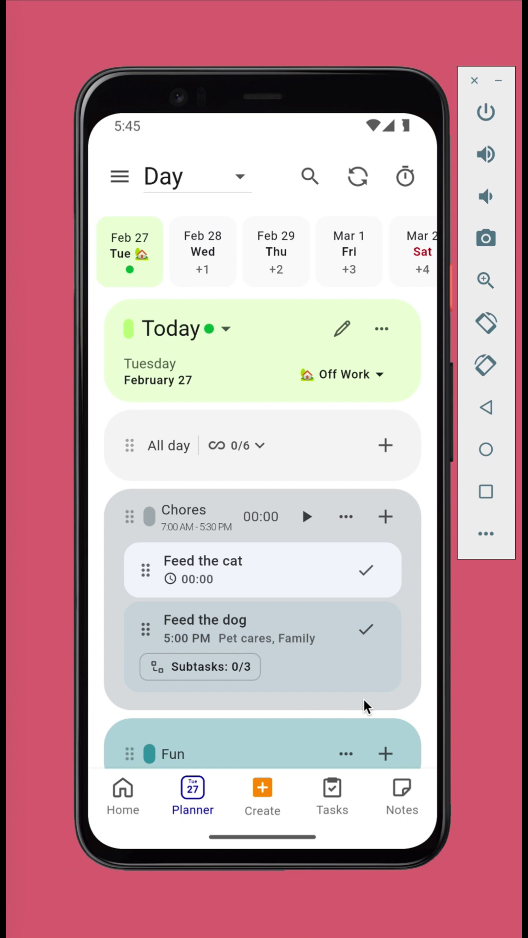
- Mark Feed the cat done, briefly showing then hiding the completed Chores tasks
click(367, 570)
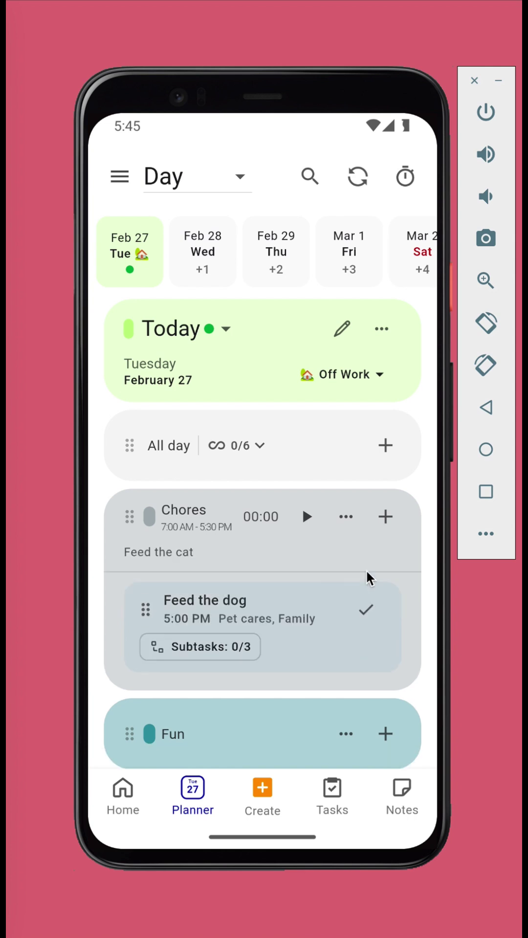
click(173, 554)
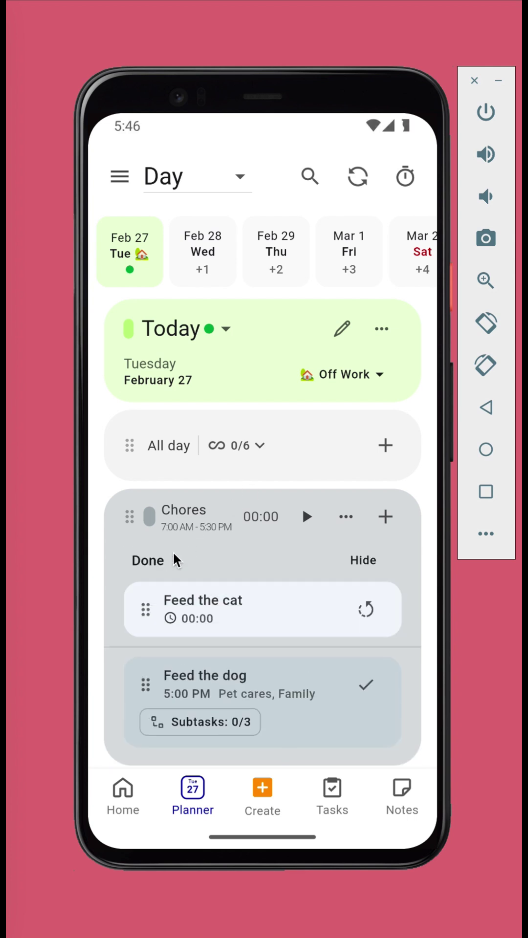
click(363, 560)
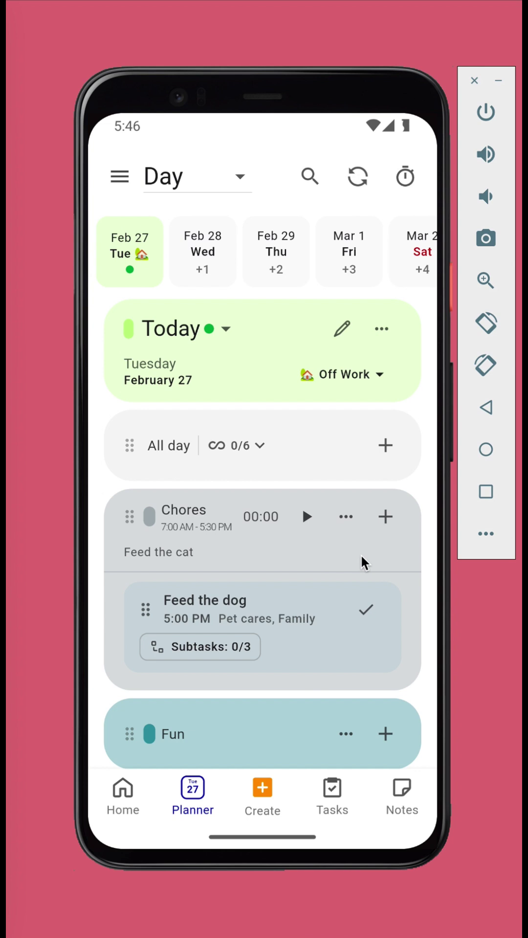
drag(262, 619, 296, 490)
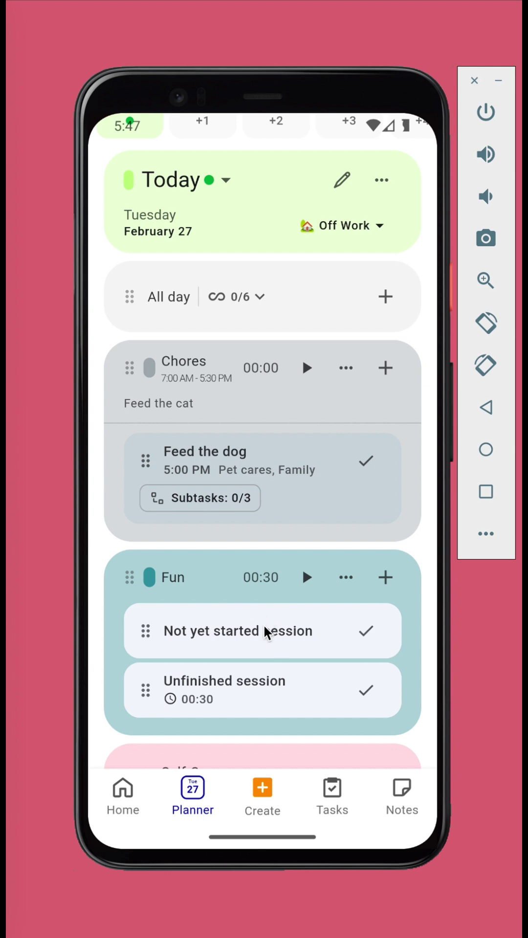
- Move Not yet started session to Wednesday, Feb 28
drag(265, 622, 266, 622)
click(283, 318)
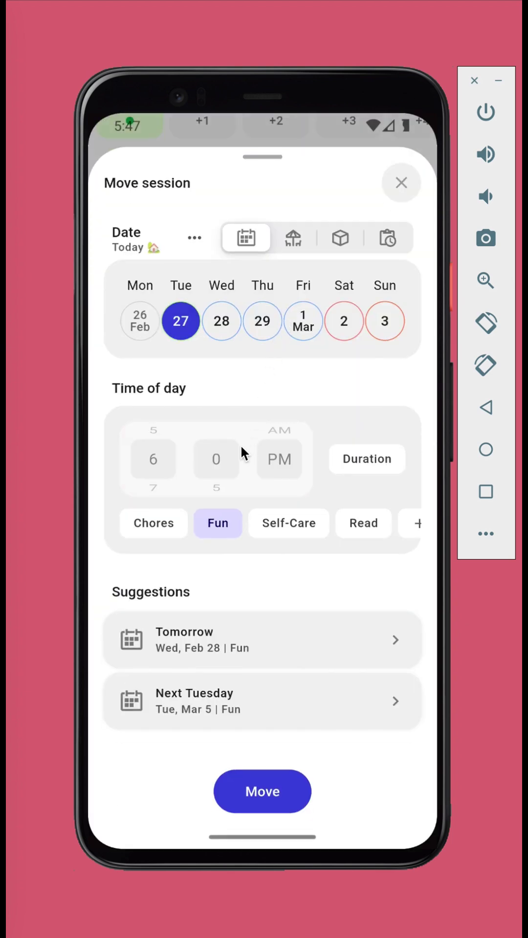
click(220, 320)
click(273, 798)
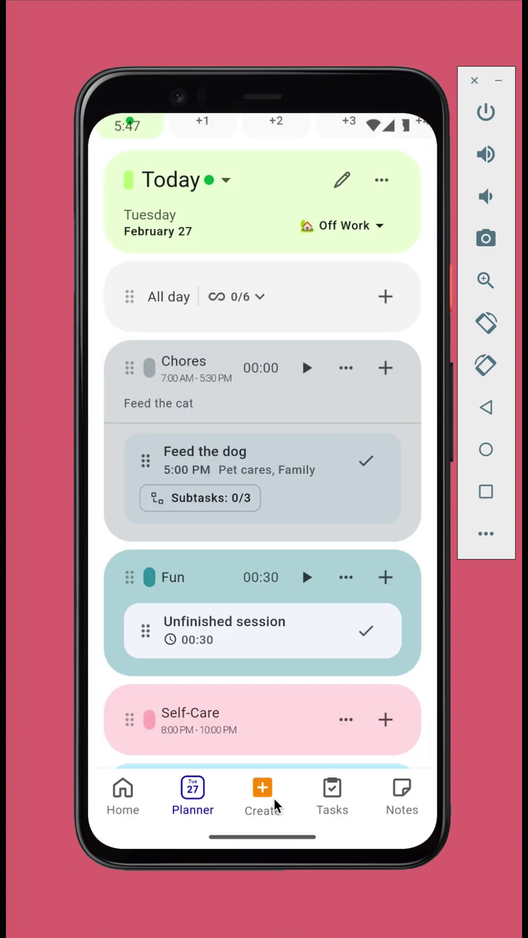
- Duplicate Unfinished session onto Wednesday, Feb 28
click(263, 645)
click(285, 367)
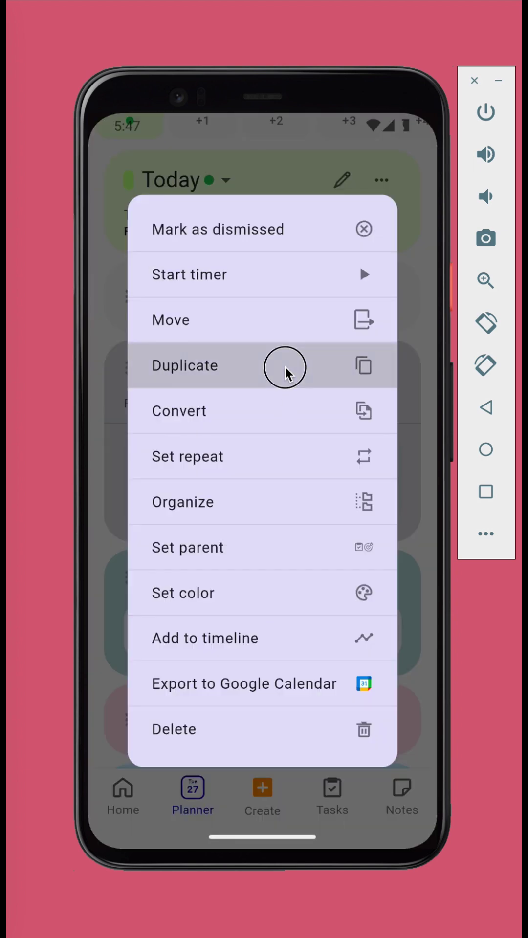
click(222, 326)
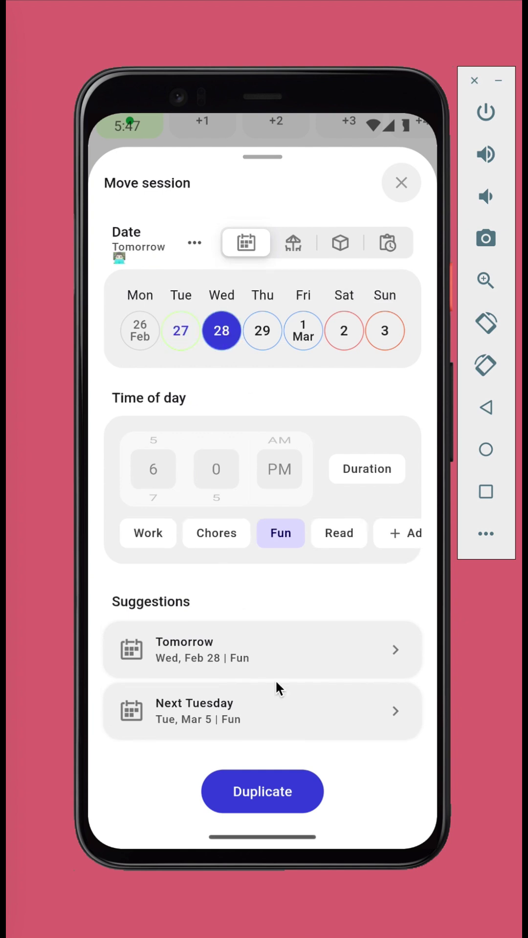
click(271, 798)
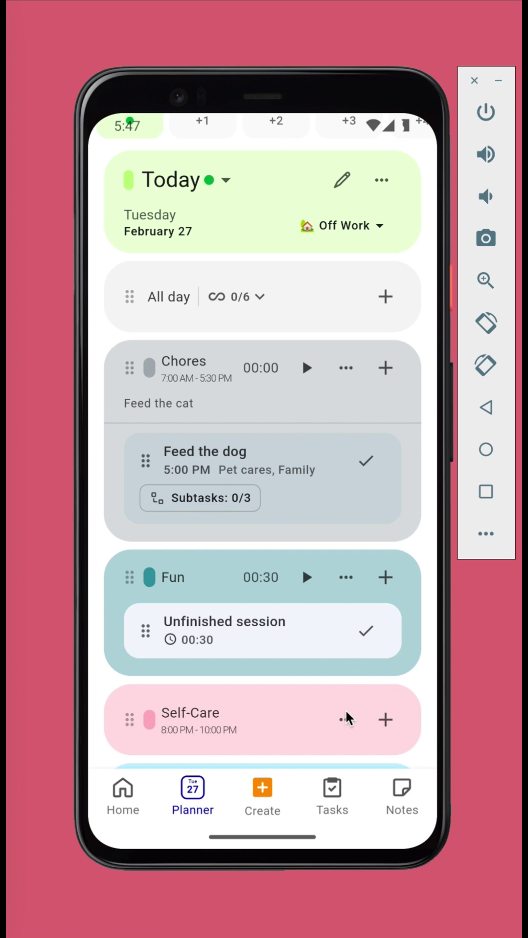
- Move Test session to the backlog with a Next week target, keeping the Read block
drag(306, 677, 325, 465)
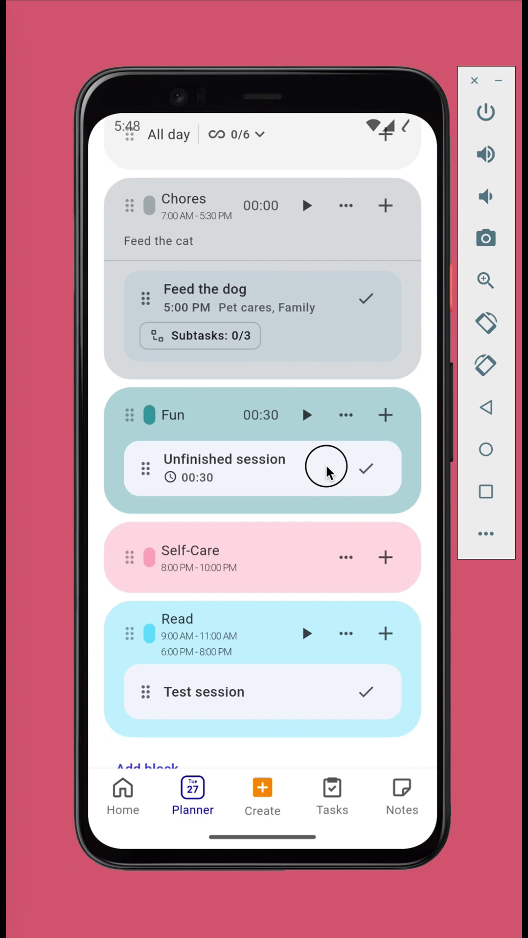
click(288, 691)
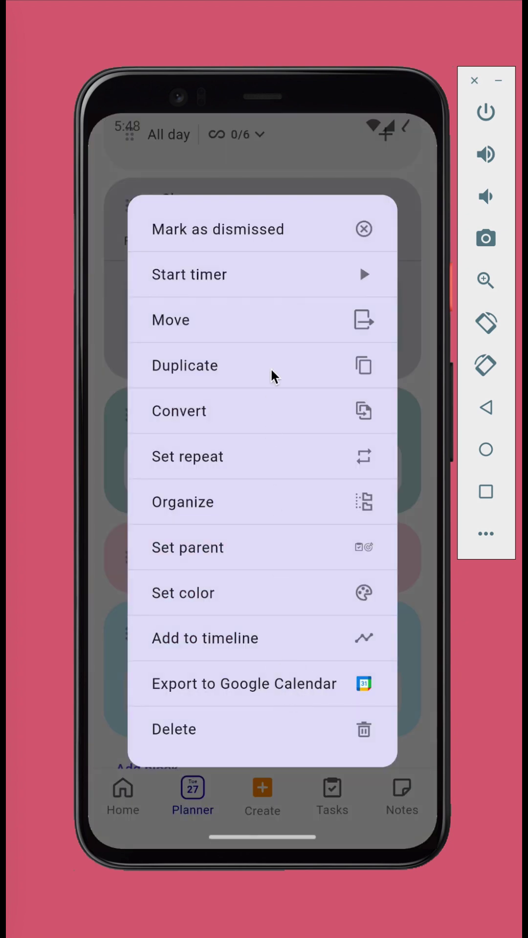
click(283, 323)
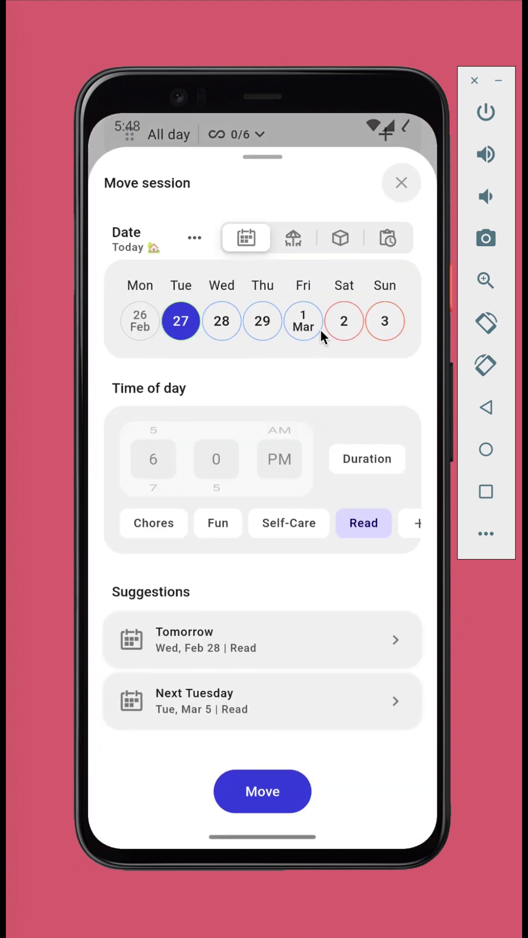
click(385, 236)
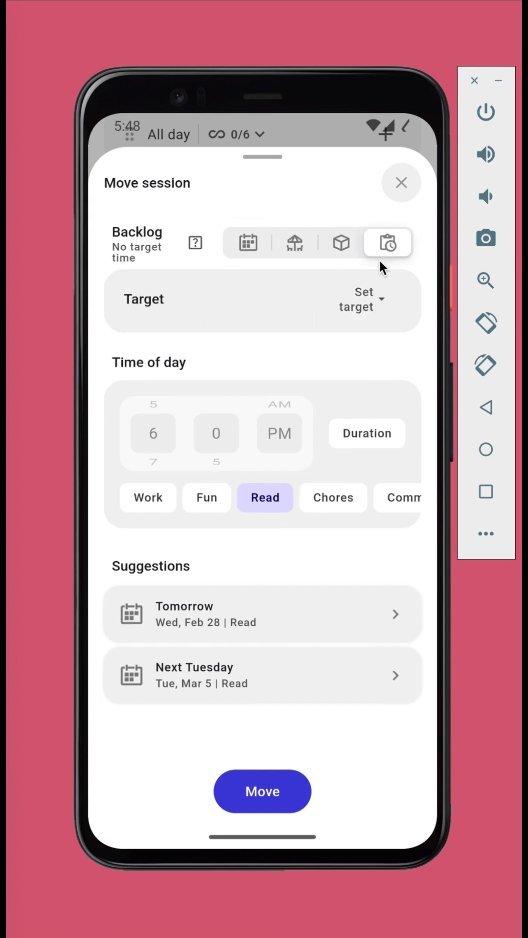
click(361, 300)
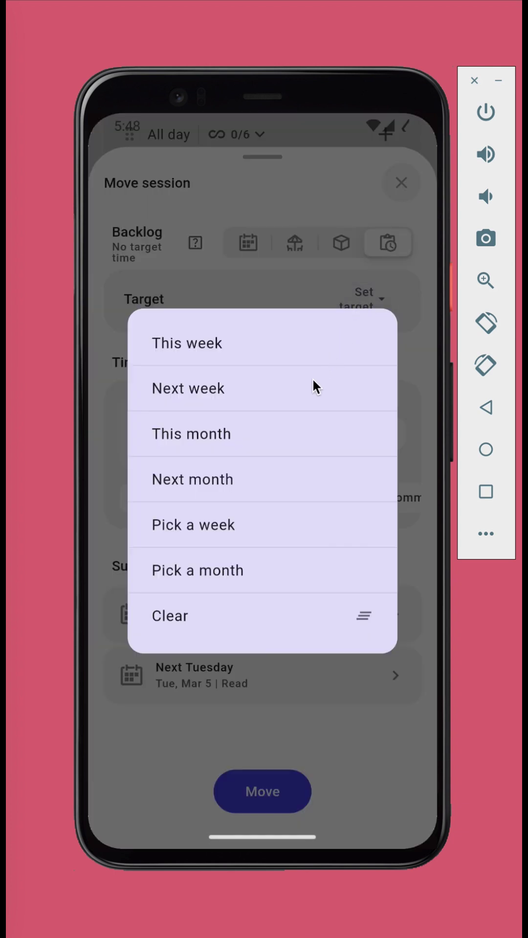
click(313, 386)
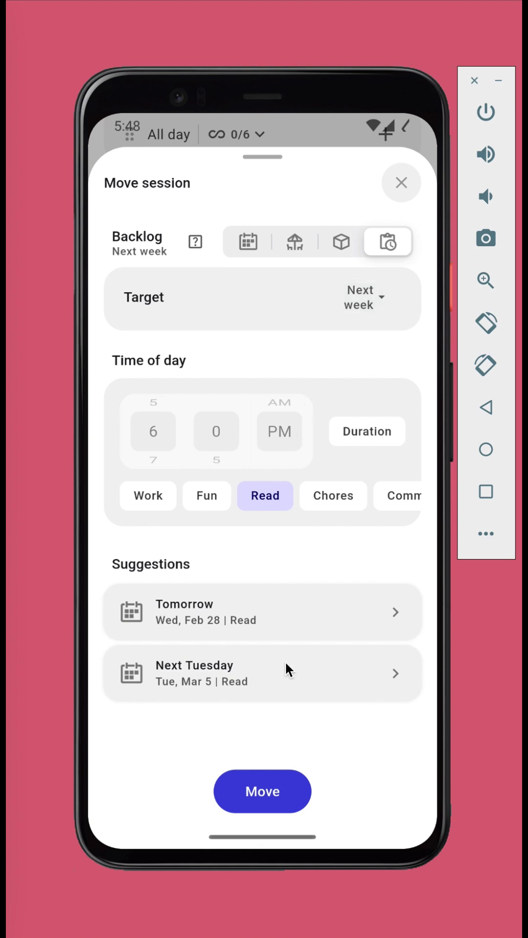
click(265, 793)
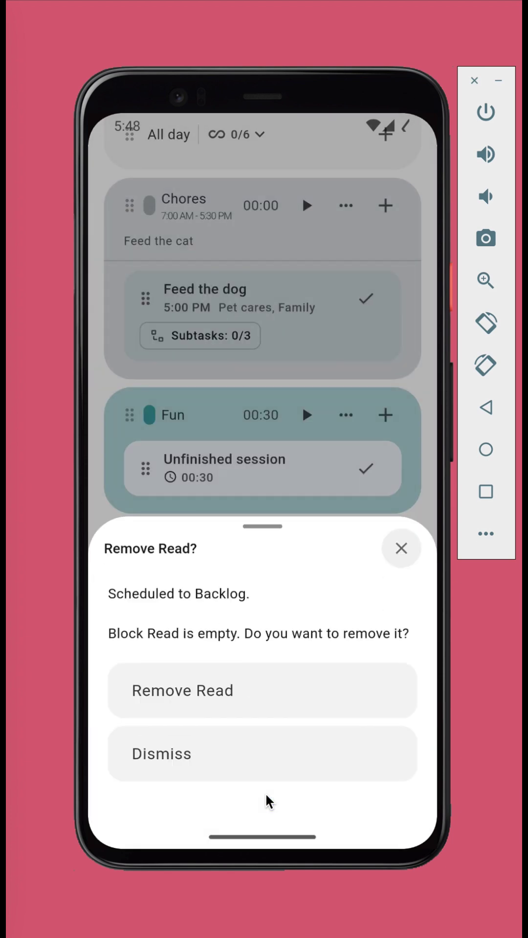
click(305, 476)
- Review the Backlog view, then return to today's Day view
drag(306, 476, 299, 618)
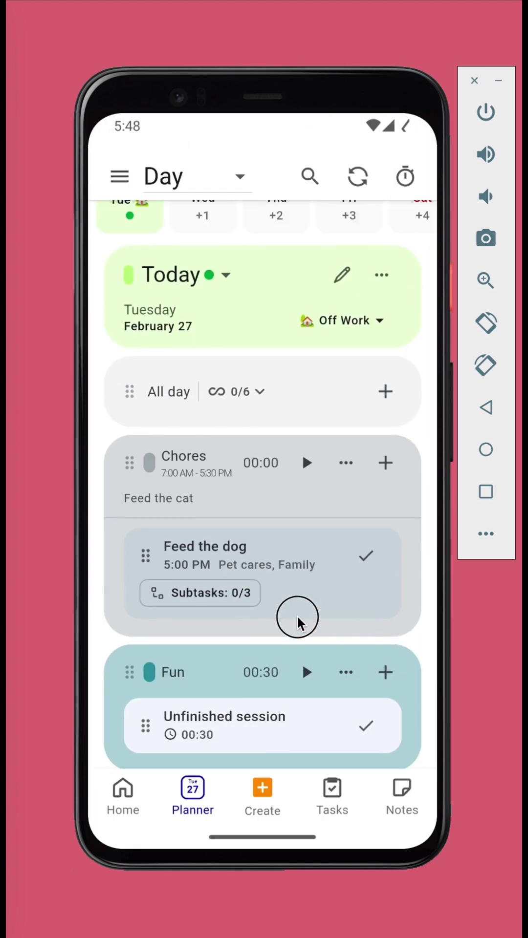
click(214, 183)
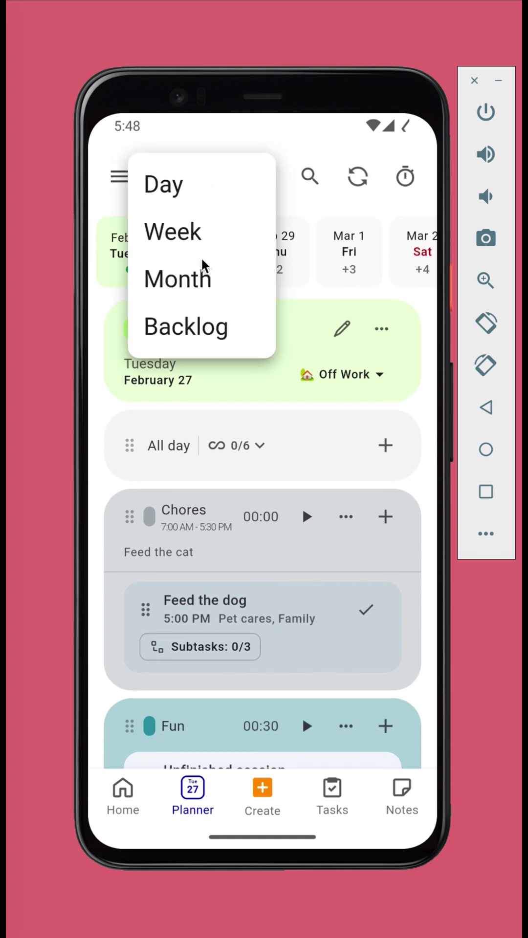
click(209, 326)
drag(224, 578, 270, 415)
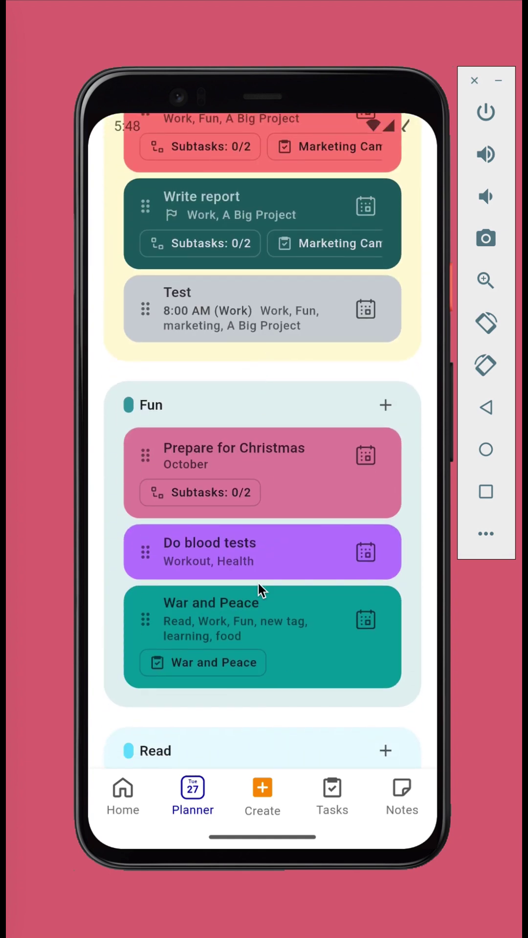
drag(257, 593, 285, 434)
drag(280, 577, 287, 485)
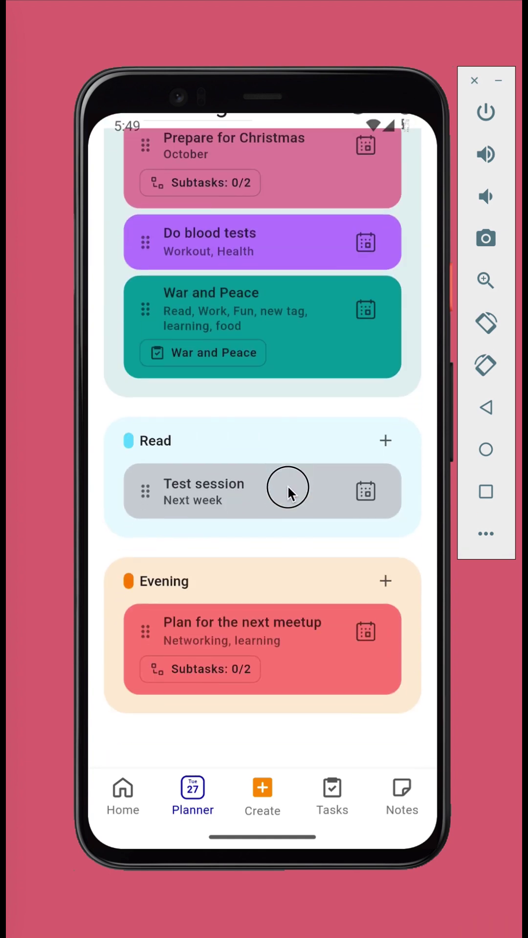
click(195, 790)
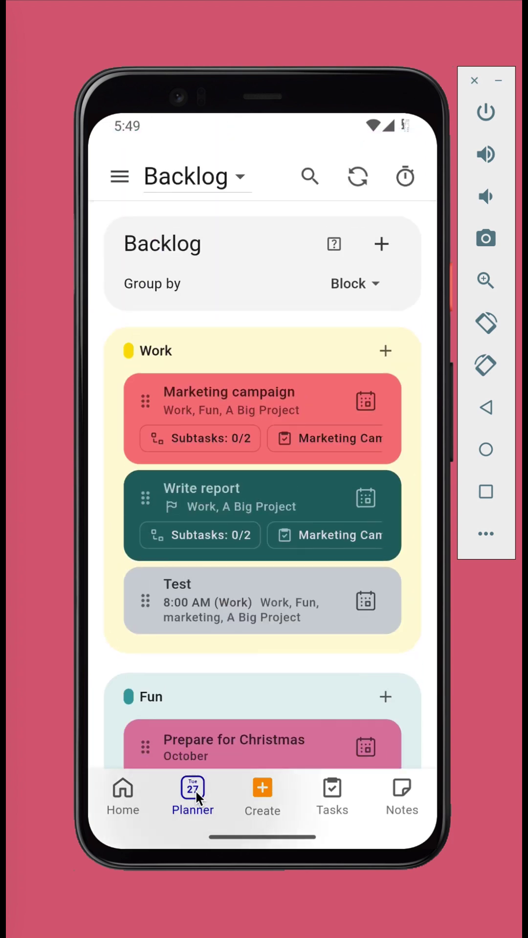
click(195, 791)
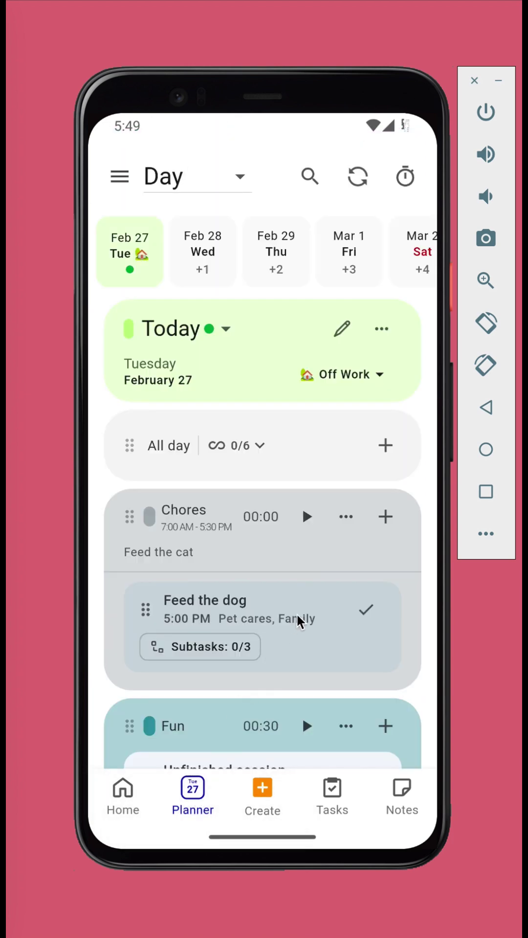
drag(296, 633, 322, 489)
- Reschedule all of today's leftover sessions, then browse Feb 28 through Mar 2 and return to today
click(174, 670)
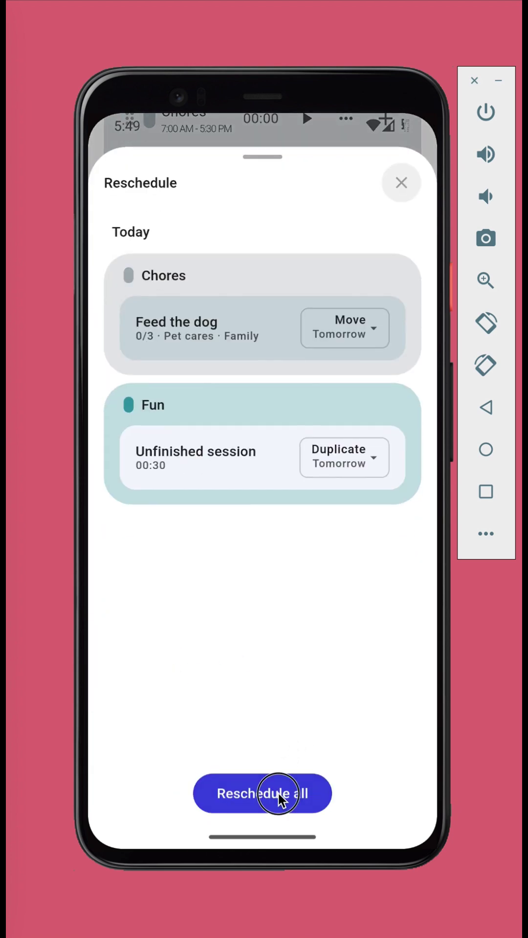
click(277, 792)
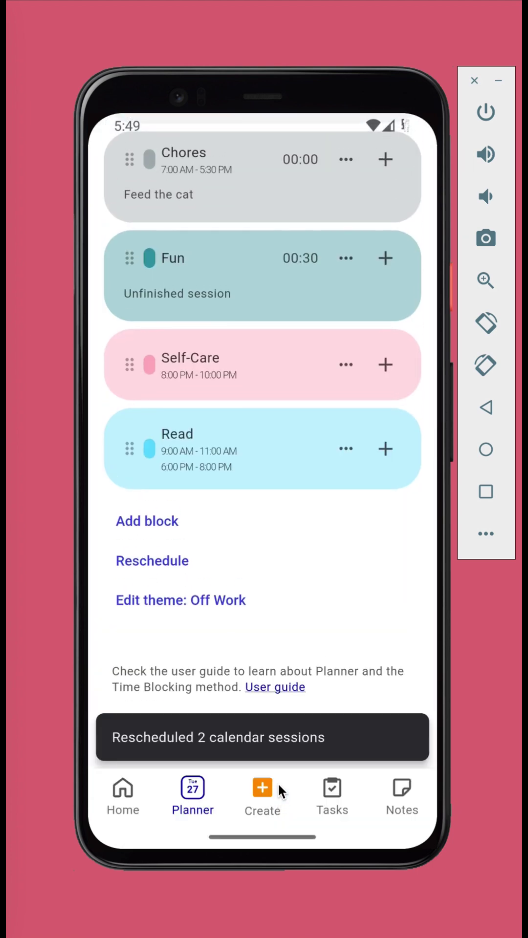
drag(287, 339, 295, 684)
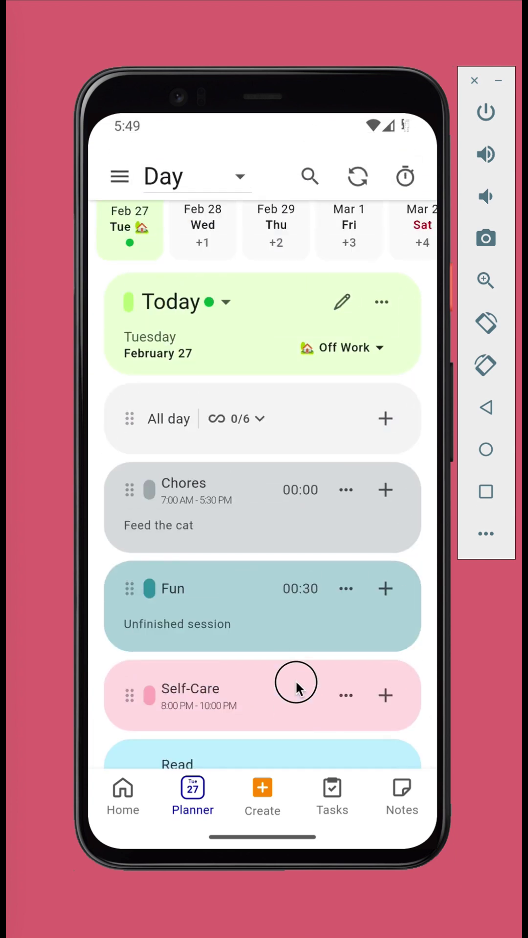
drag(247, 457, 305, 525)
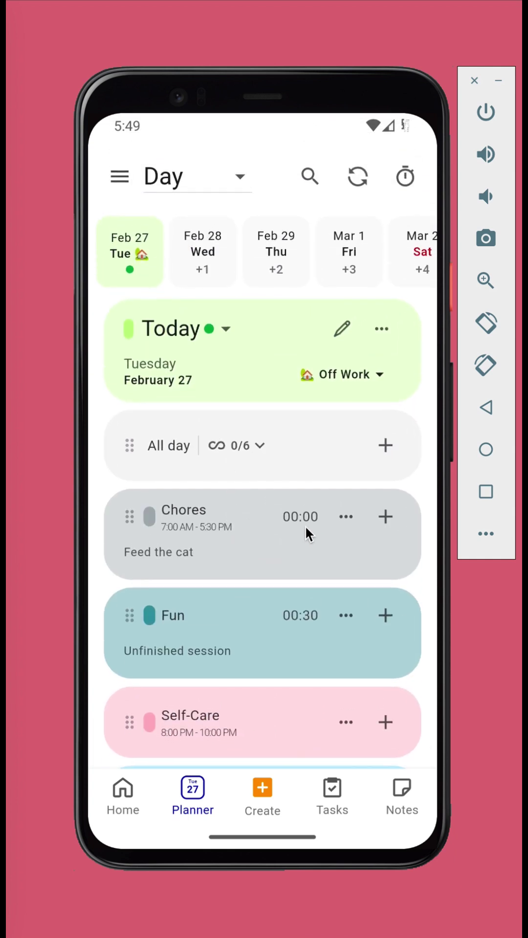
drag(363, 535, 131, 533)
drag(318, 547, 272, 534)
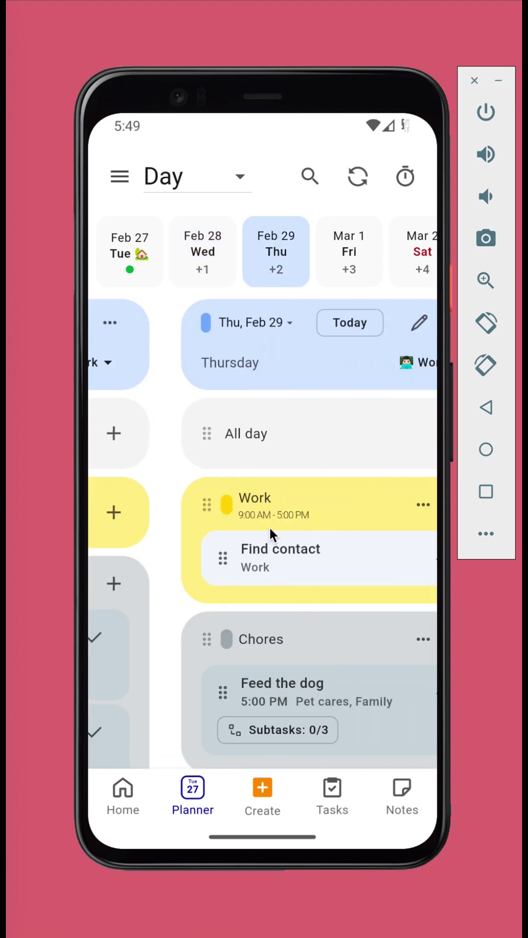
click(351, 265)
click(409, 258)
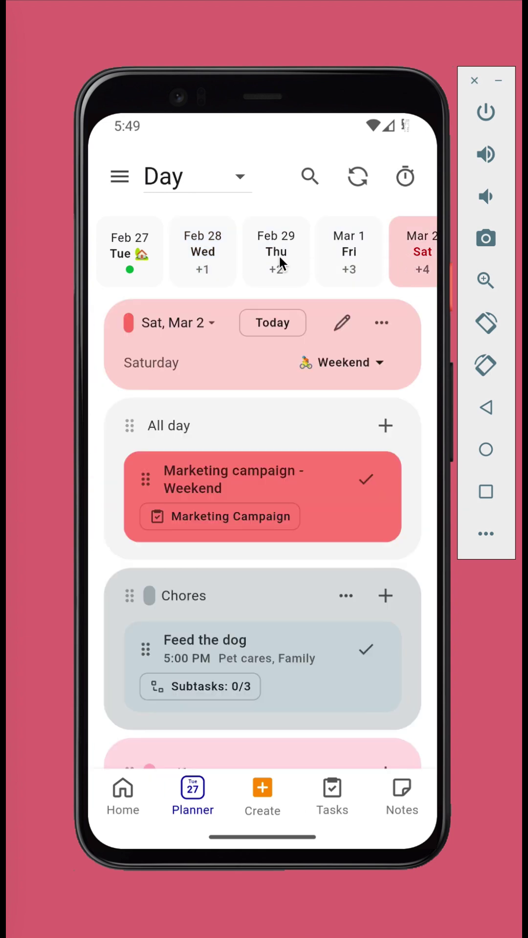
click(199, 788)
- Try the Week and Month views, then group the Backlog by Target
click(206, 172)
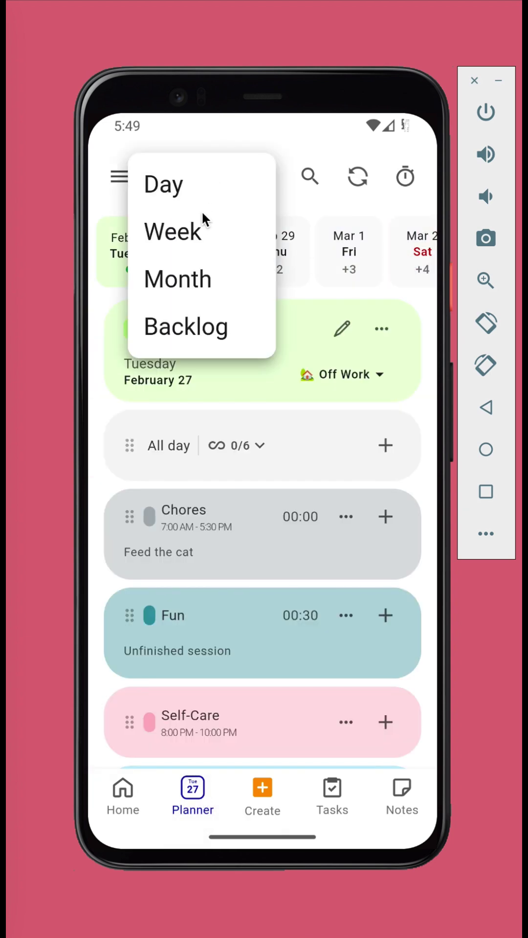
click(201, 230)
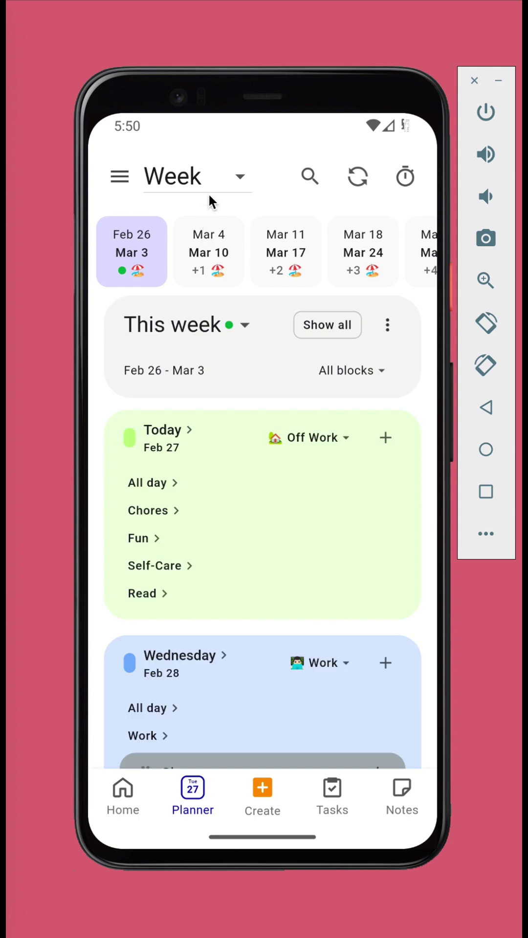
click(208, 174)
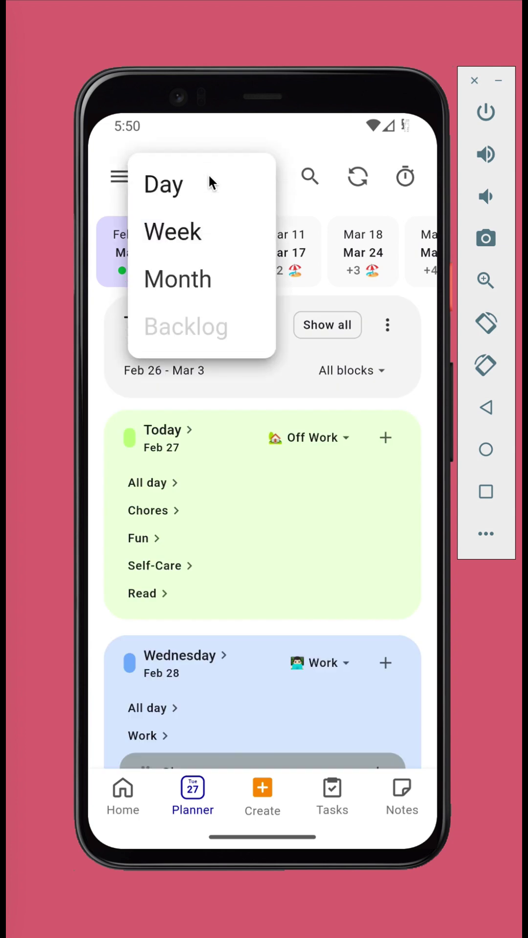
click(202, 285)
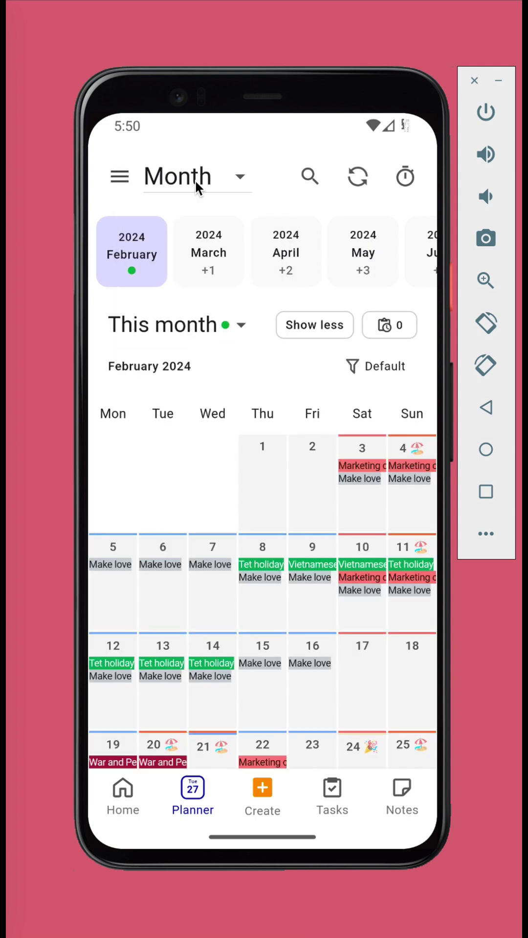
click(195, 180)
click(199, 332)
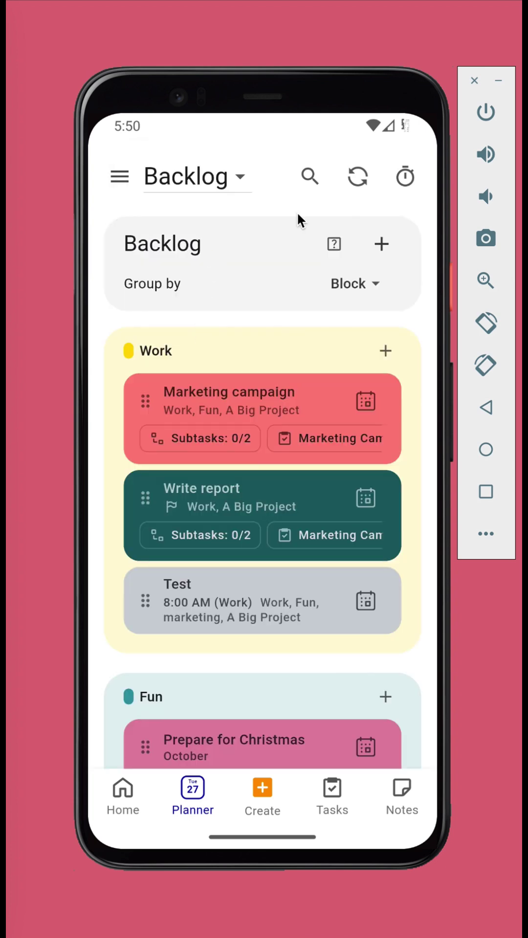
click(346, 283)
click(240, 640)
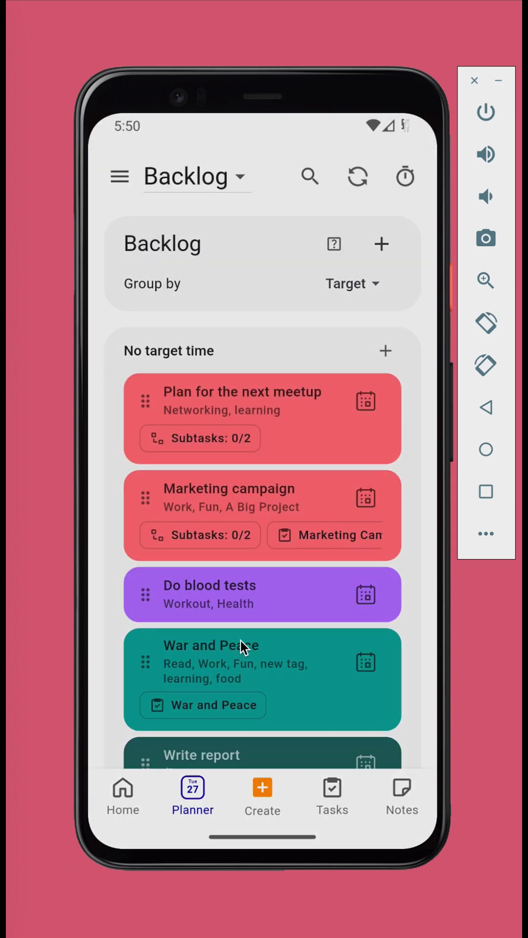
drag(239, 666, 271, 520)
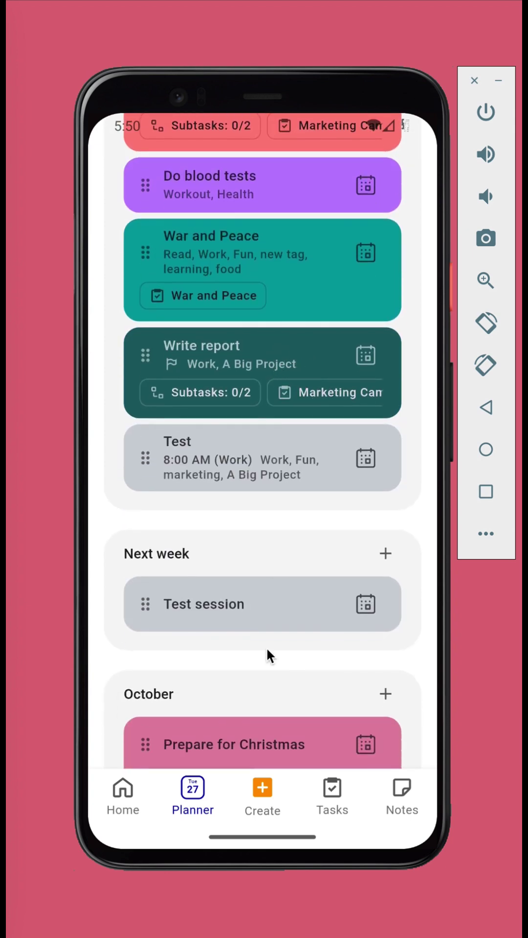
click(290, 410)
click(198, 791)
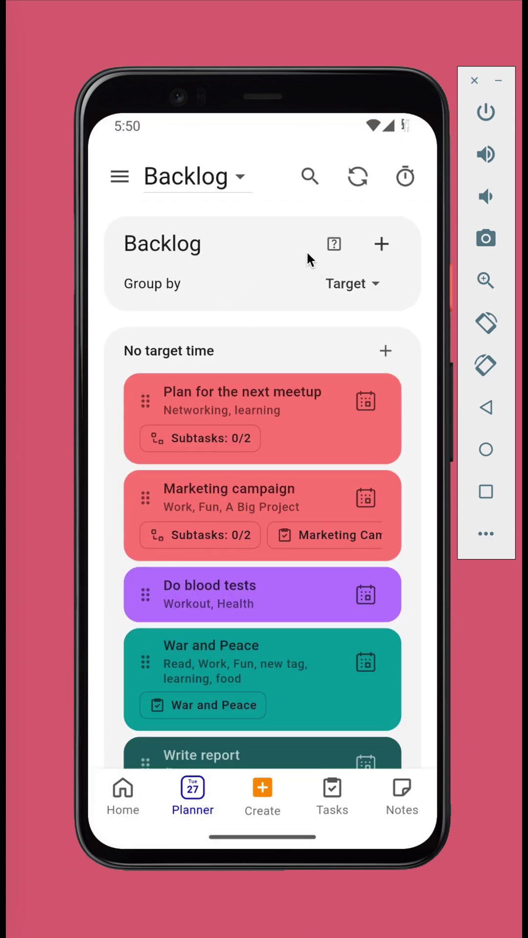
- Show the Week view filtered to the Work, Fun and Chores blocks
click(226, 180)
click(203, 281)
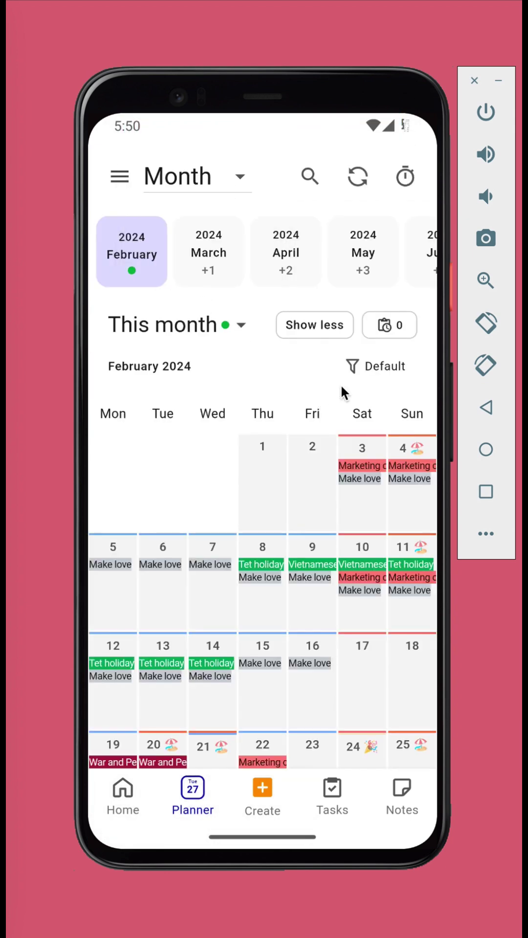
click(374, 365)
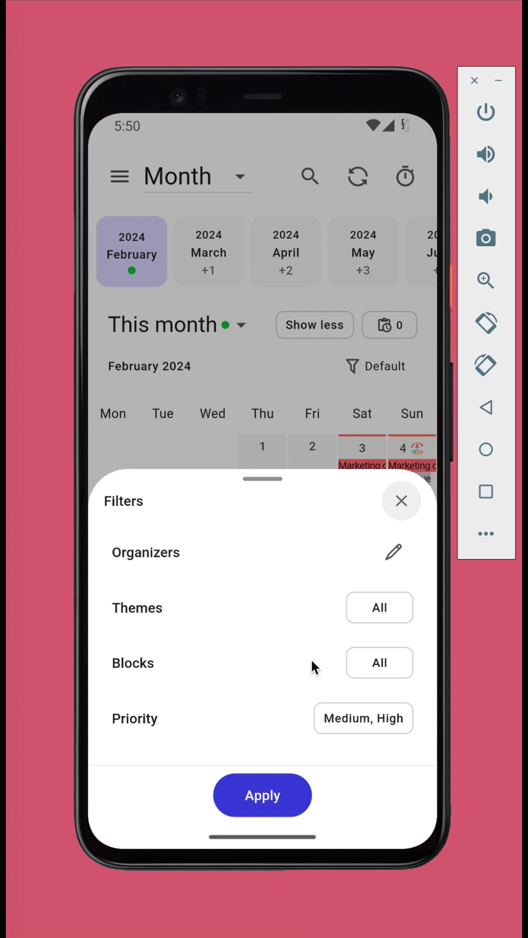
click(398, 502)
click(218, 173)
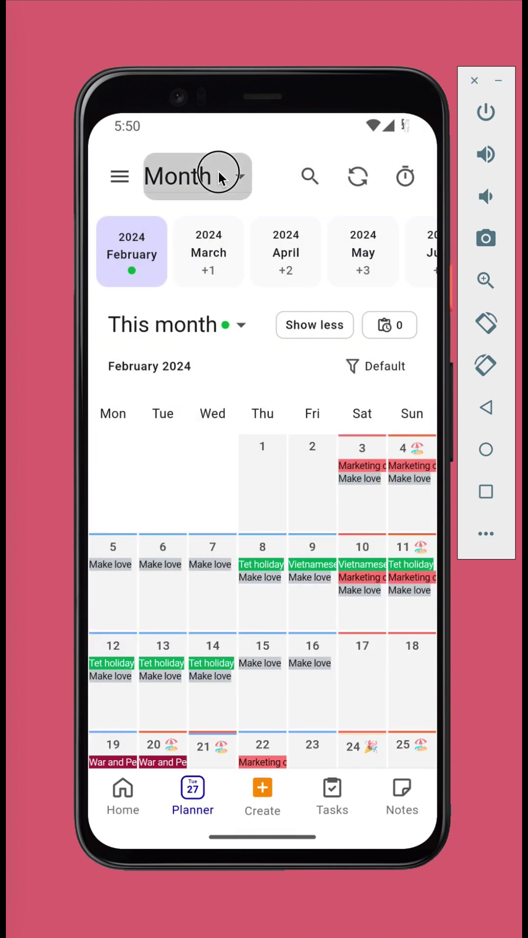
click(195, 233)
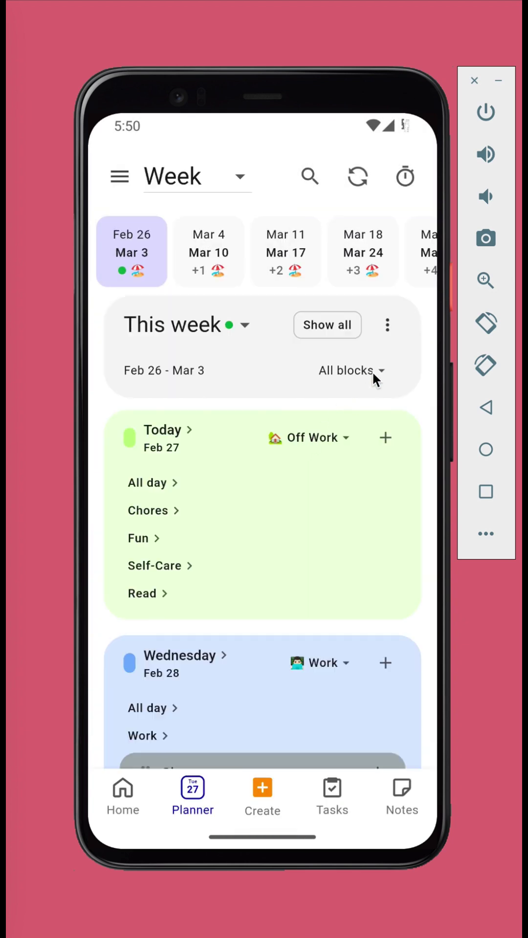
click(373, 370)
click(398, 248)
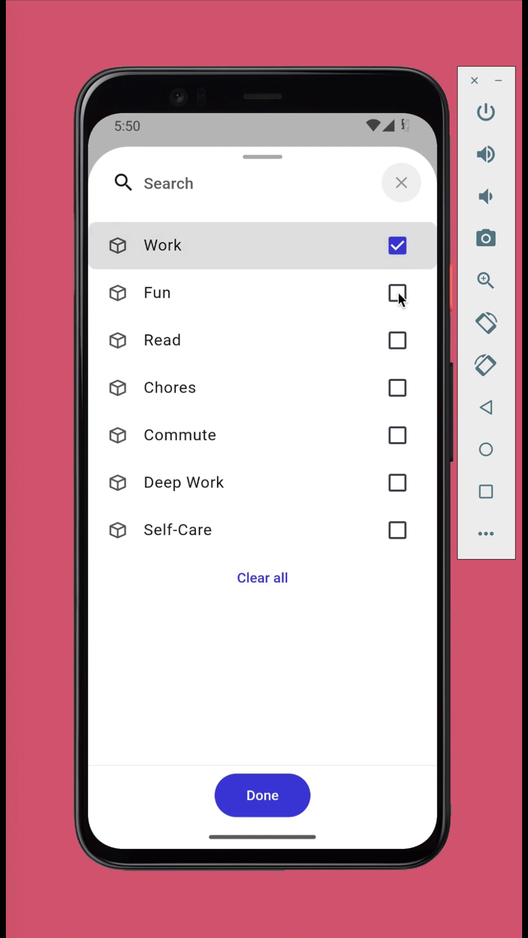
click(397, 293)
click(389, 386)
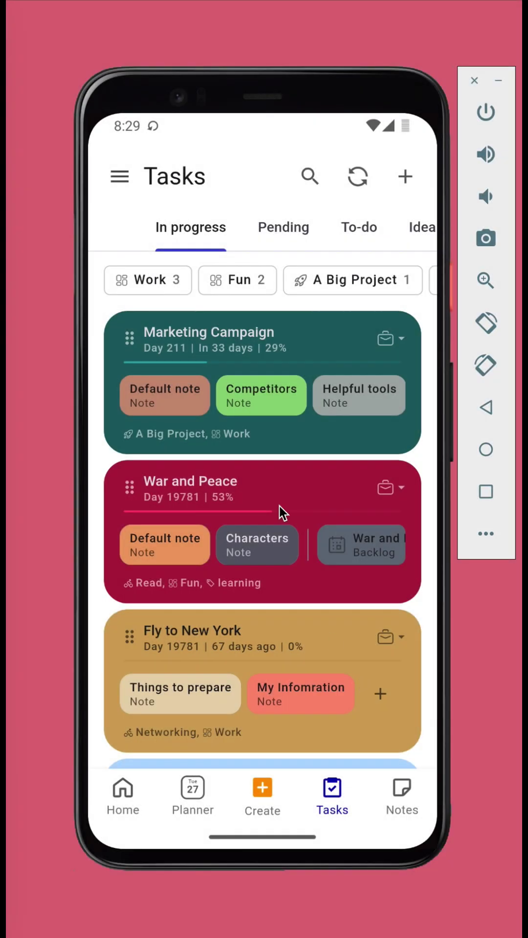
click(303, 341)
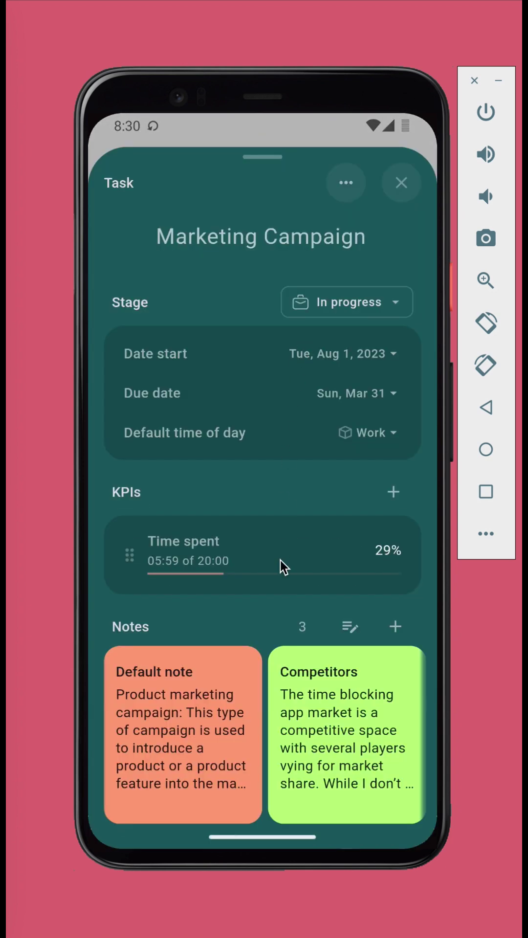
drag(279, 559, 303, 453)
drag(348, 623, 168, 655)
drag(235, 694, 289, 562)
drag(272, 716, 310, 562)
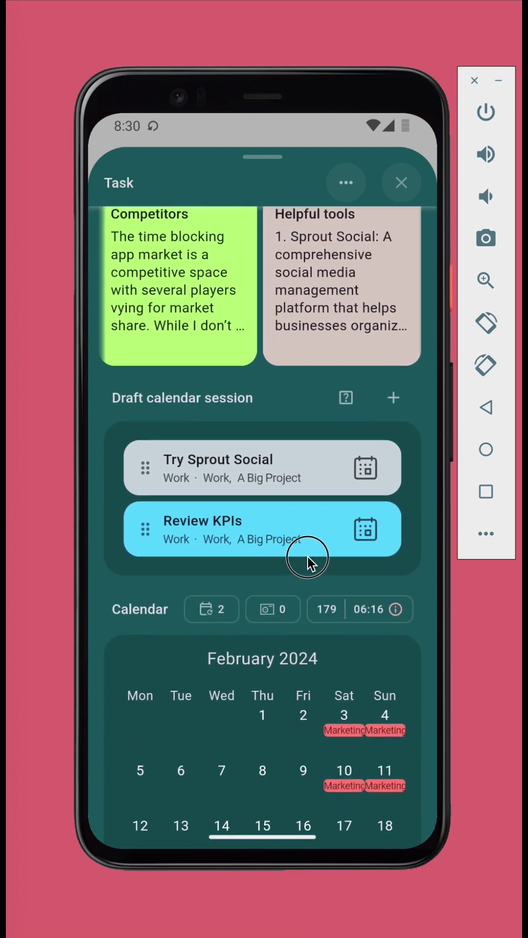
drag(288, 682, 312, 550)
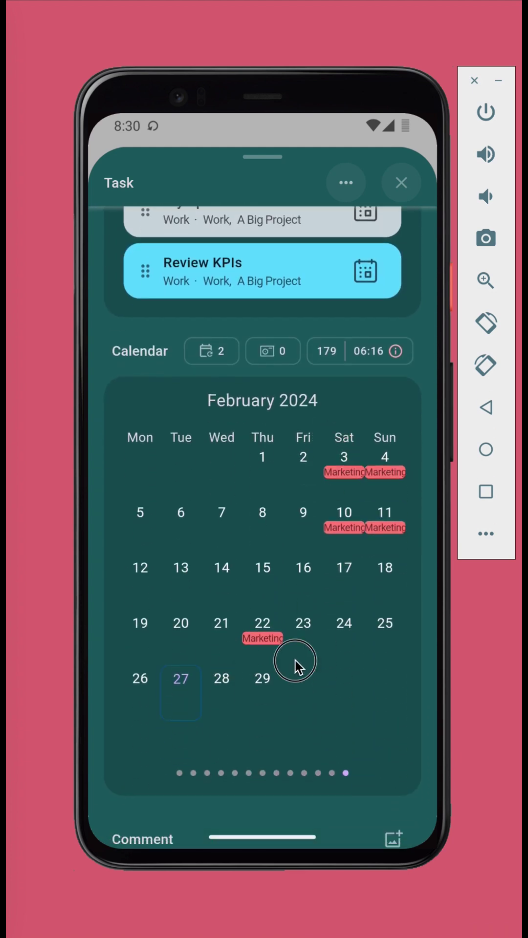
drag(294, 666, 309, 632)
click(221, 601)
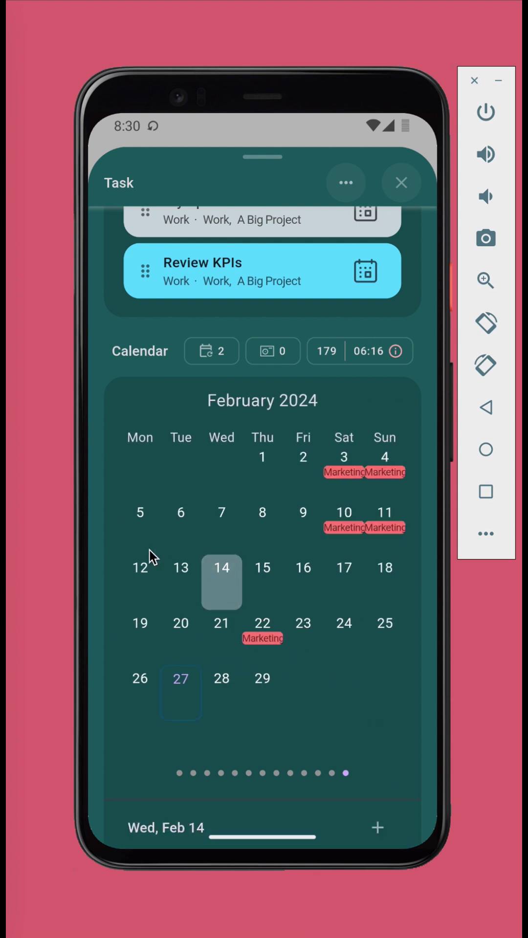
drag(148, 549, 259, 555)
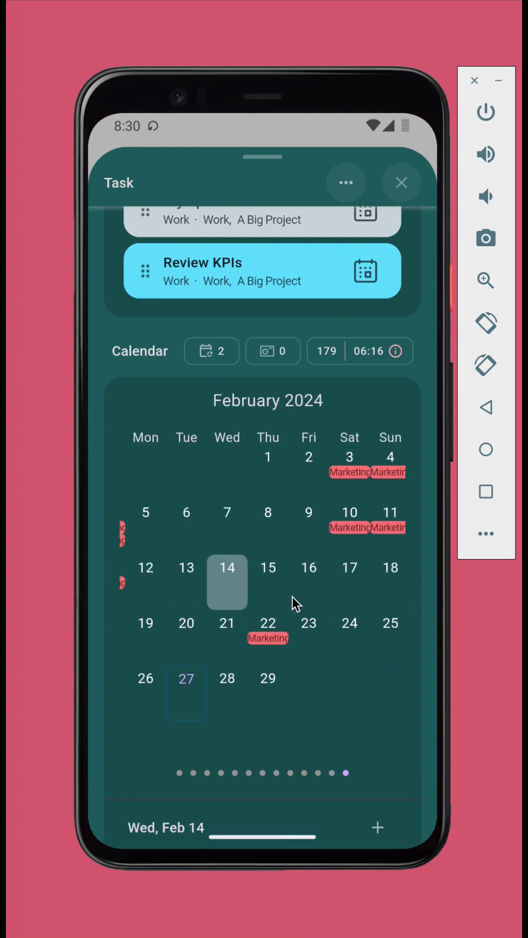
click(270, 635)
drag(273, 645, 319, 485)
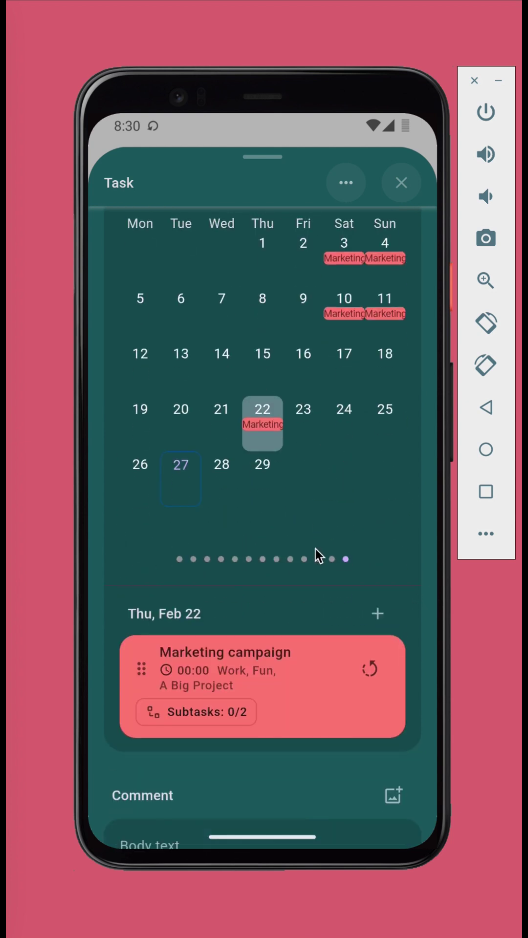
drag(312, 607, 367, 409)
click(340, 454)
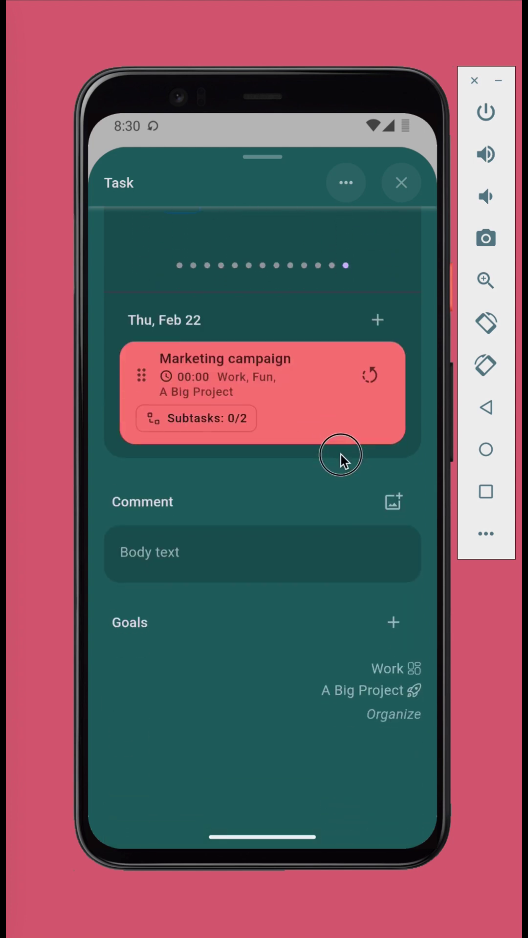
click(414, 183)
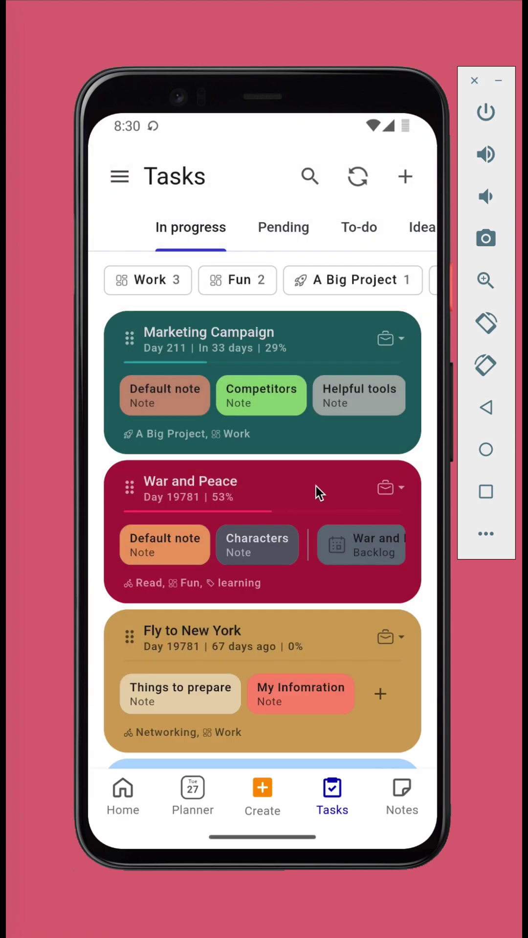
- Move Promising idea from the Idea tab into To-do and view the To-do list
drag(349, 224, 315, 224)
click(357, 221)
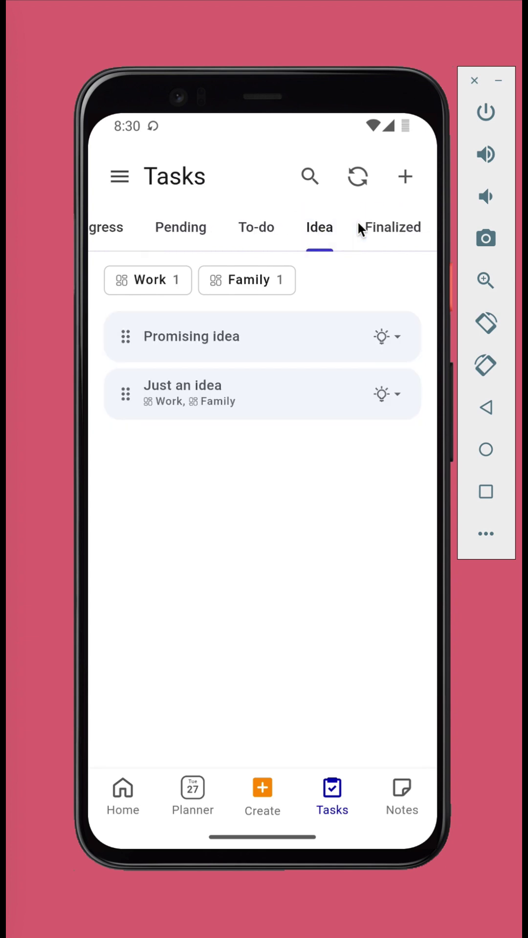
click(382, 332)
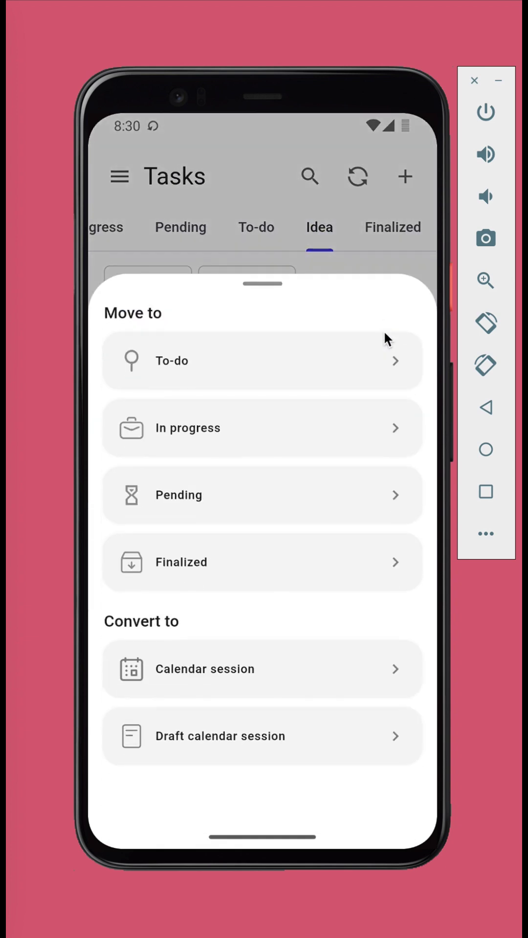
click(350, 363)
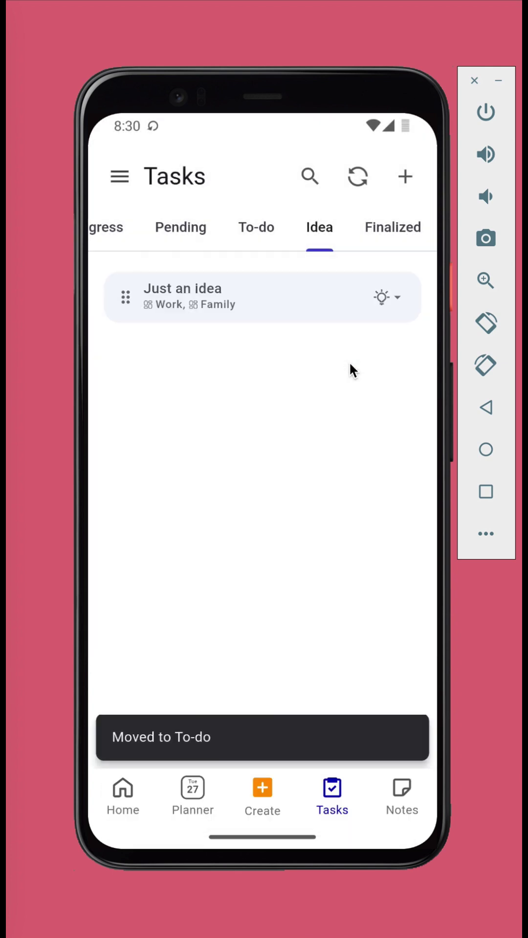
click(264, 225)
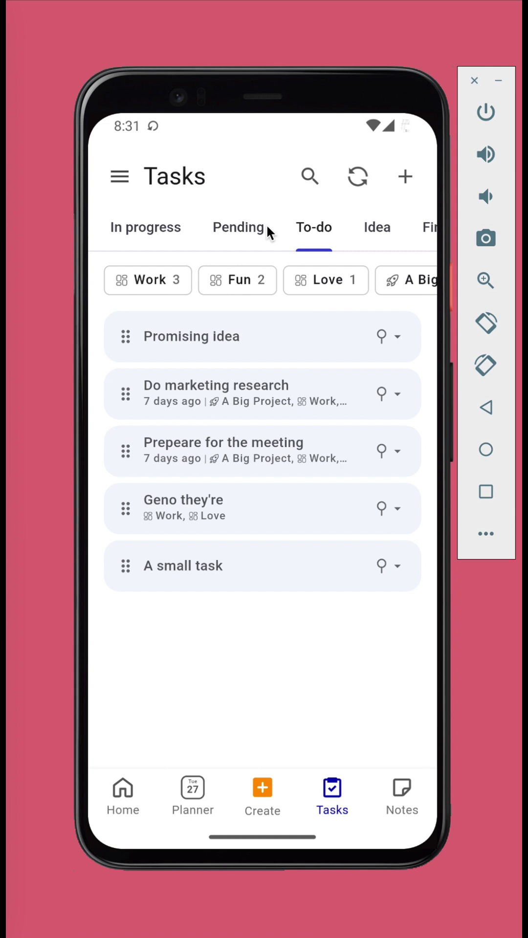
- Convert A small task into a calendar session in today's Fun block, then view In progress tasks
click(387, 564)
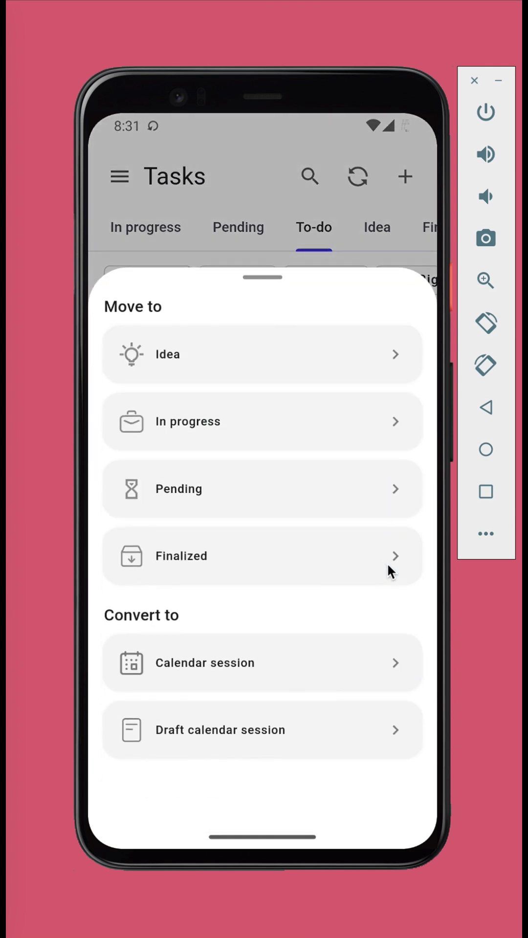
click(315, 657)
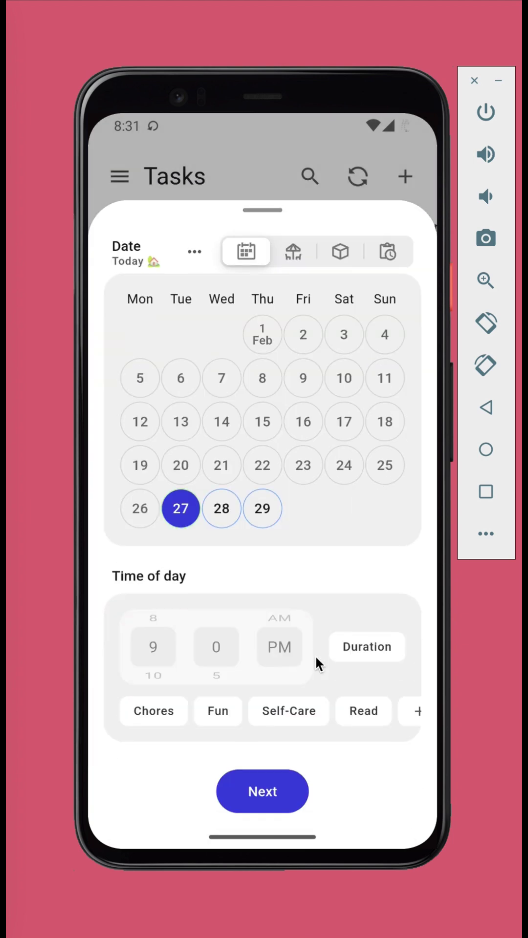
click(231, 709)
click(283, 793)
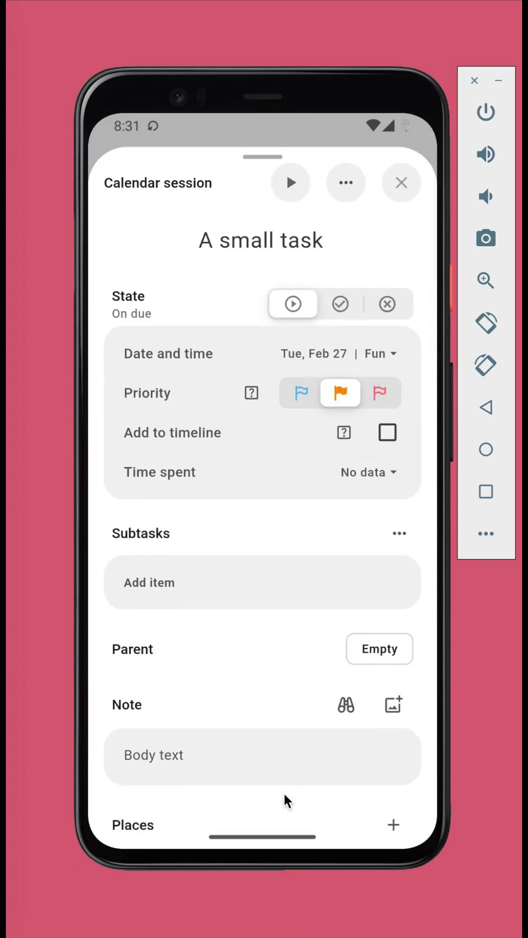
click(402, 185)
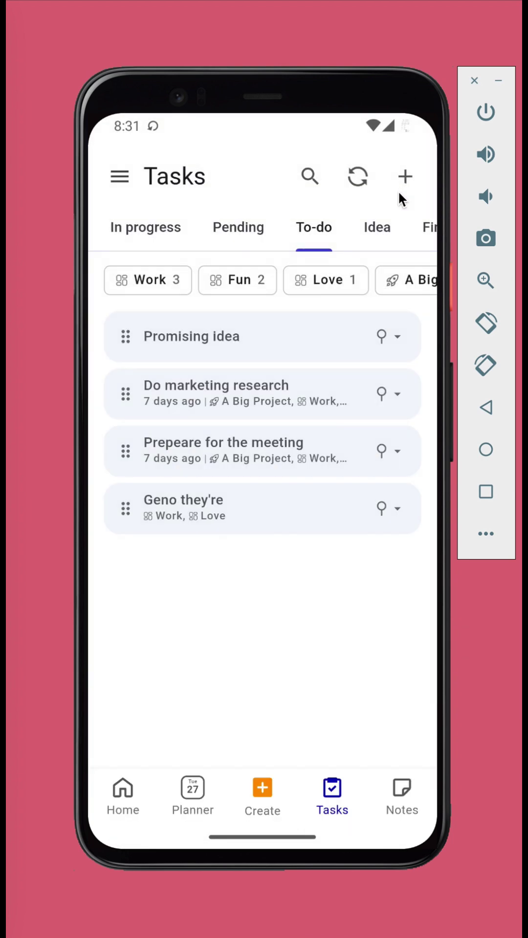
click(196, 793)
mouse_move(251, 694)
mouse_down()
mouse_move(250, 629)
mouse_move(253, 714)
mouse_up()
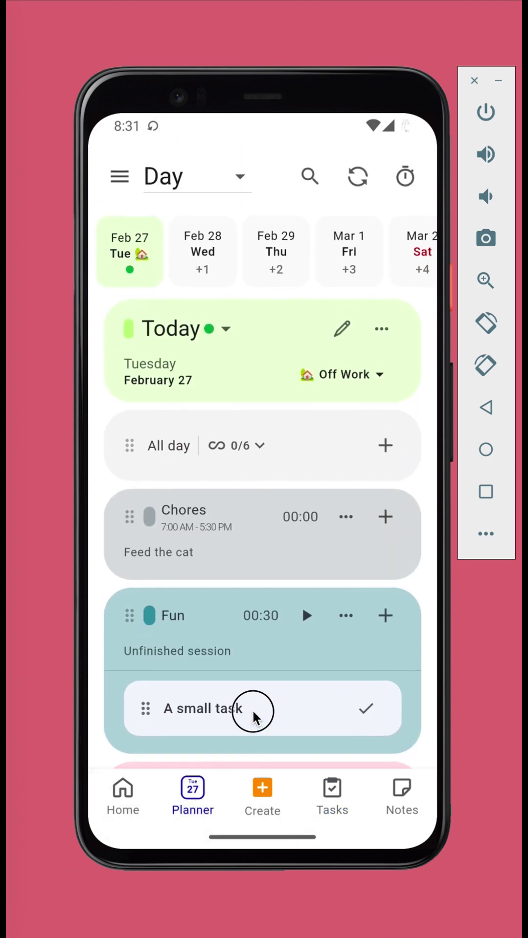
click(332, 796)
click(159, 224)
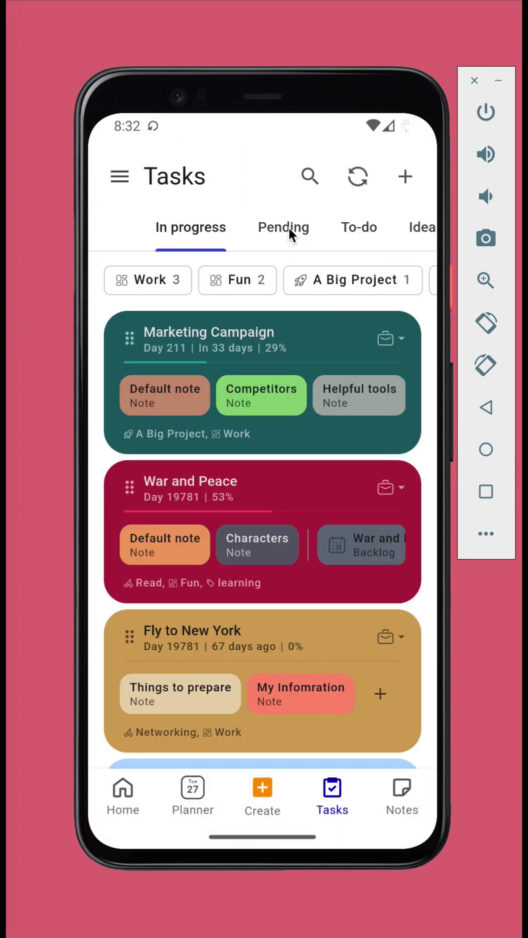
drag(293, 596, 272, 620)
click(287, 228)
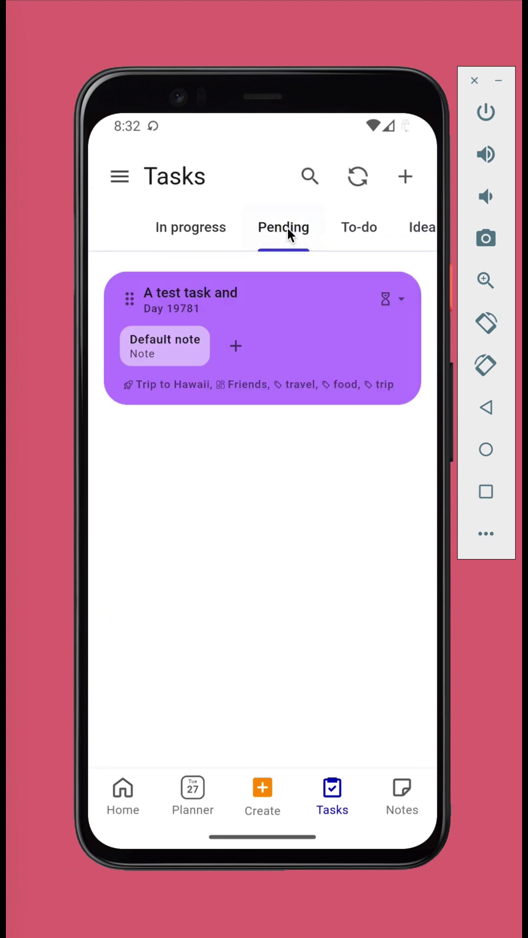
drag(304, 244, 178, 237)
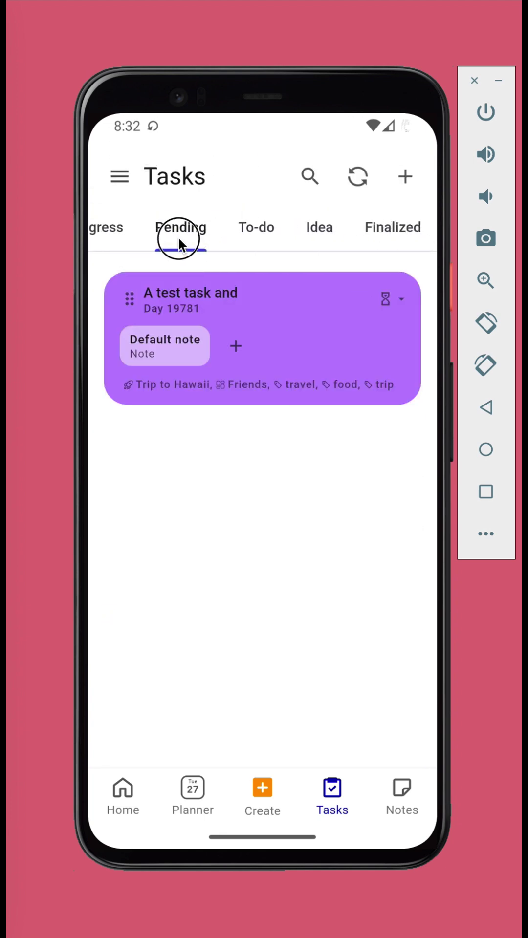
click(384, 230)
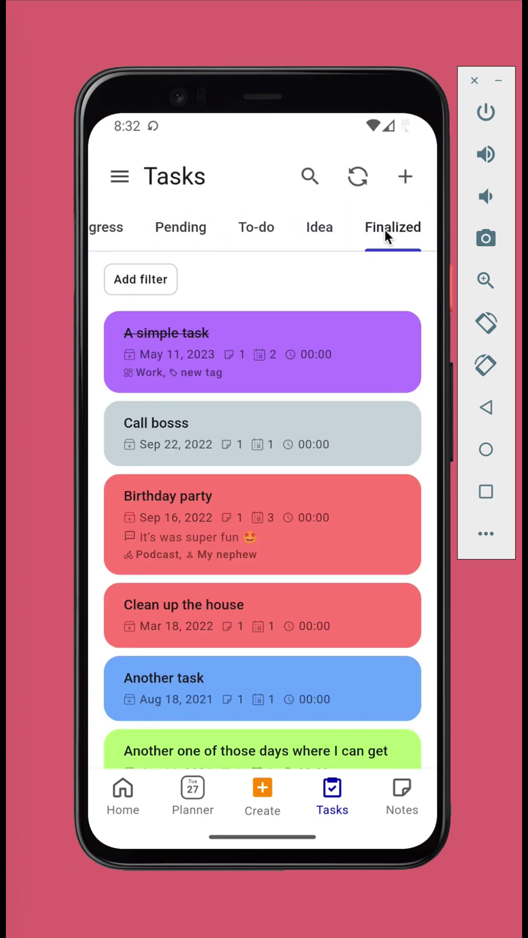
scroll(330, 227, left, 3)
click(191, 225)
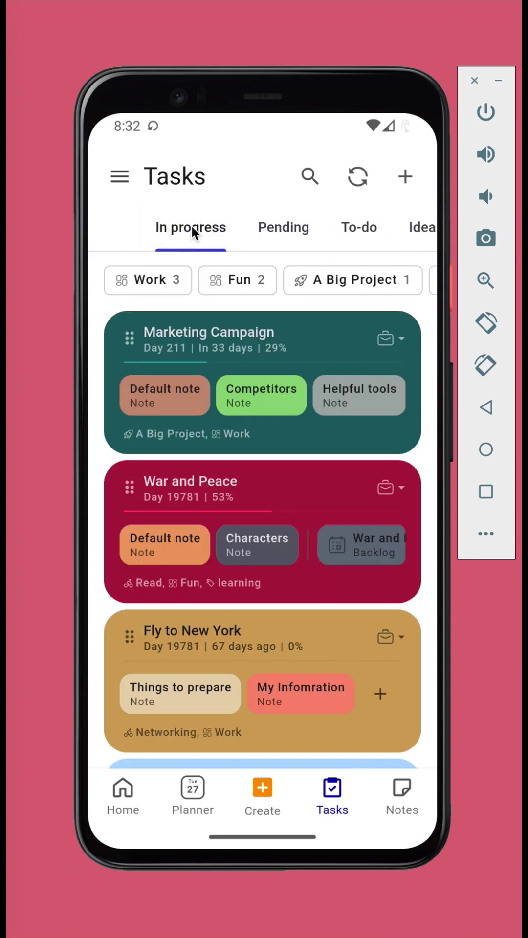
- Draft the task 'Interview Elon Musk' with Work, due Thu Mar 28 (in 30 days), and Podcast
click(406, 177)
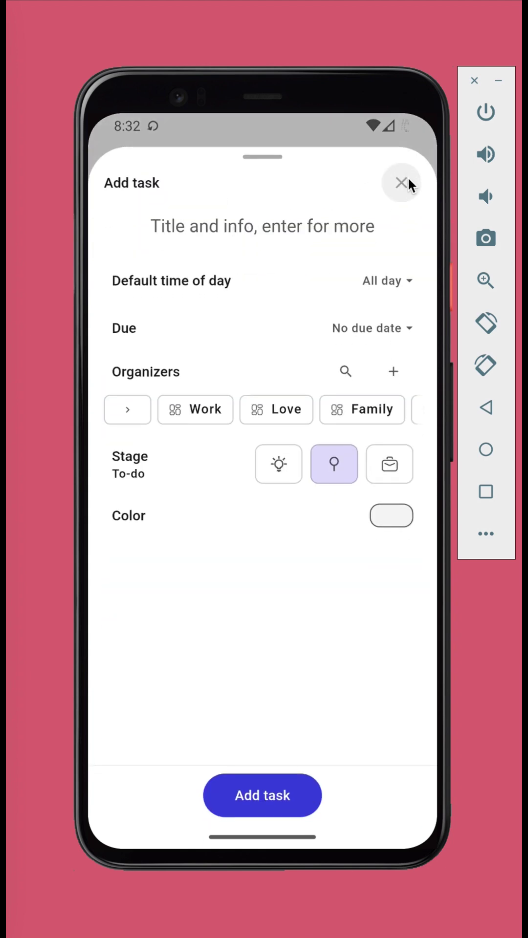
text(Interview )
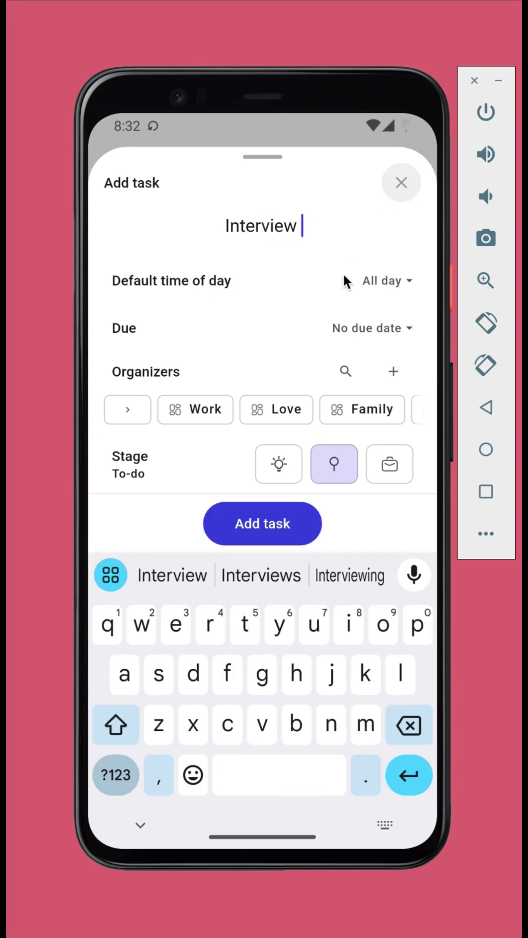
text(Elon Musk)
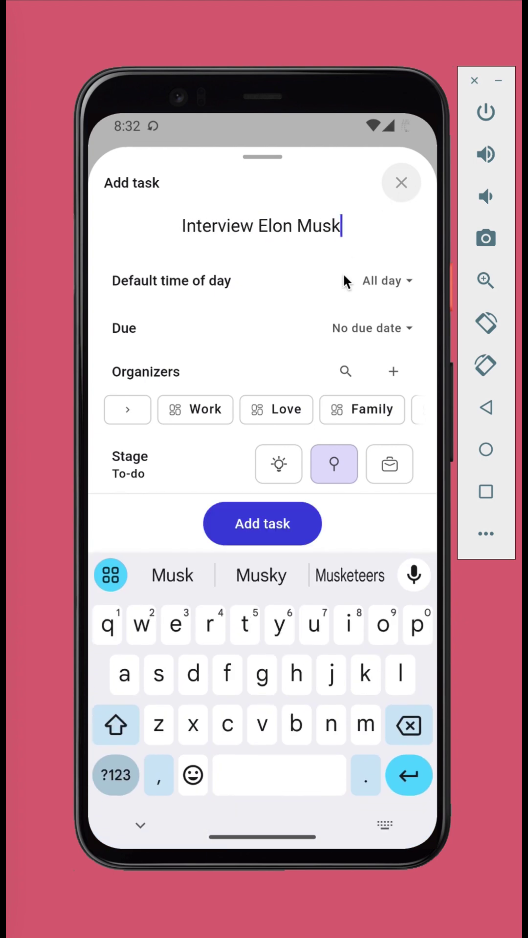
text( in wo)
key(Return)
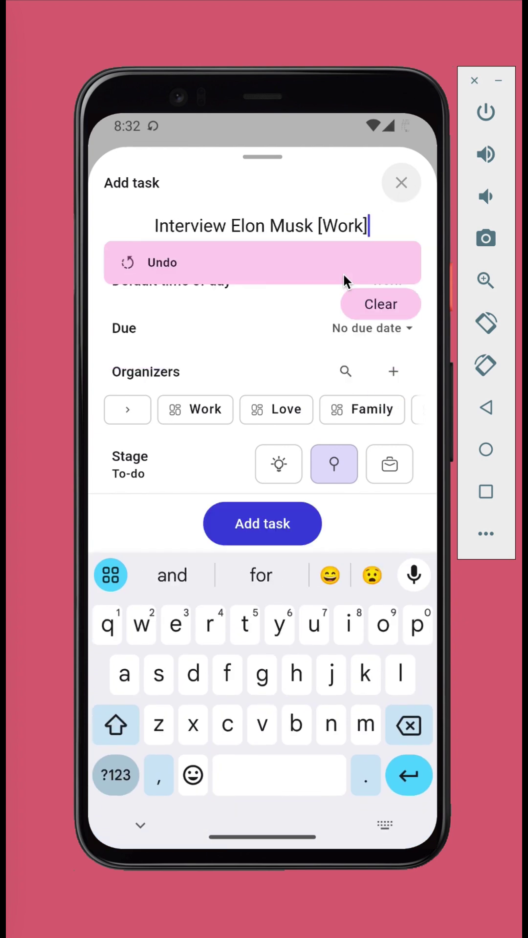
text(in)
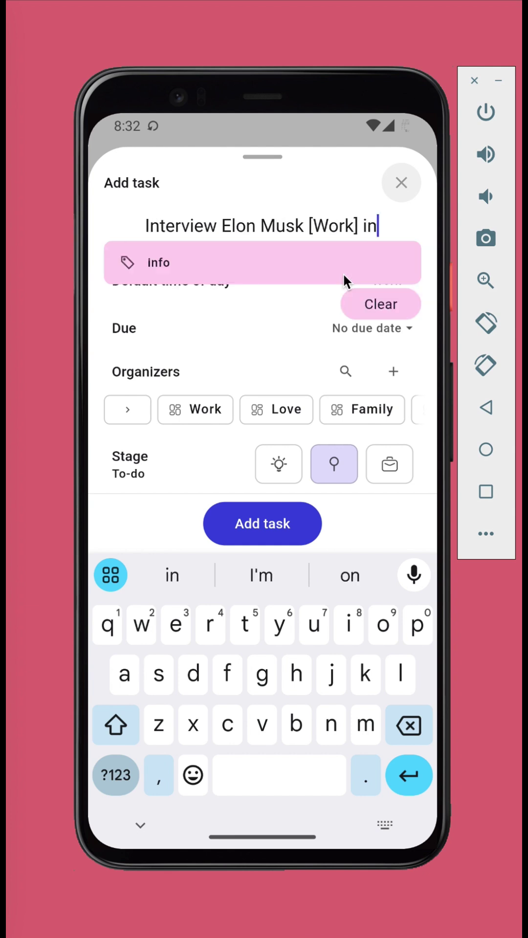
text( 30 day)
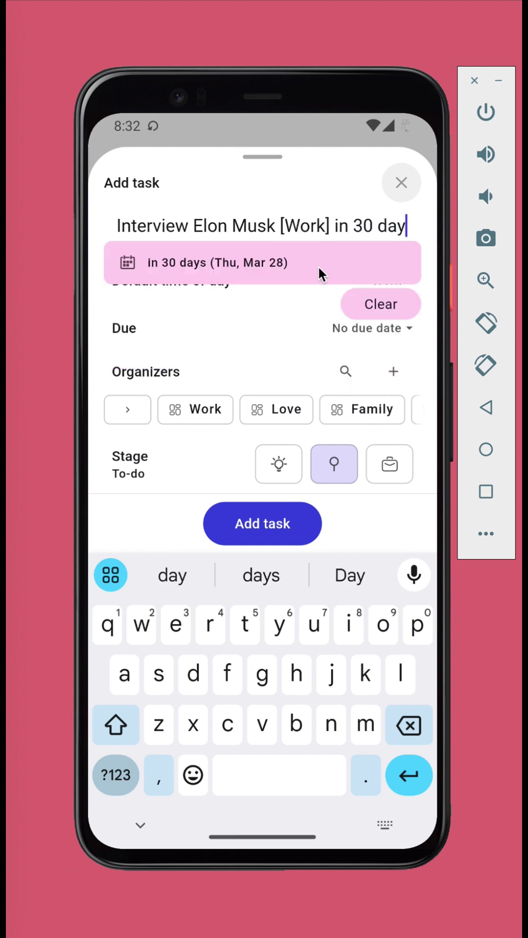
click(317, 266)
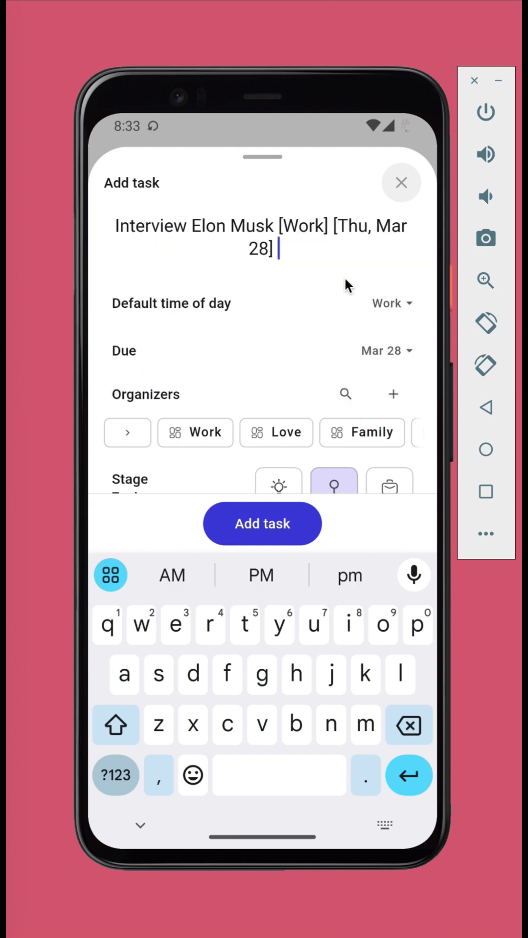
text(pod)
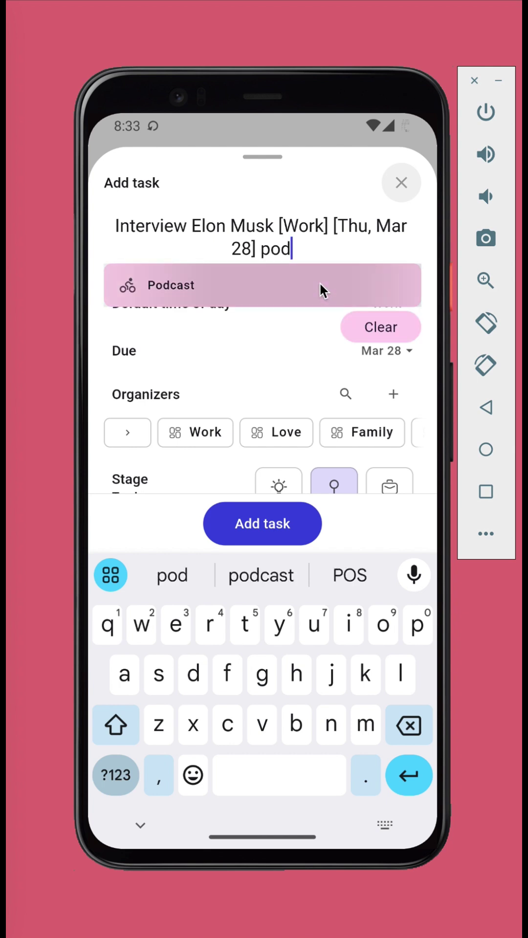
click(319, 282)
- Set the new task to the Idea stage and make it orange
drag(251, 397, 258, 362)
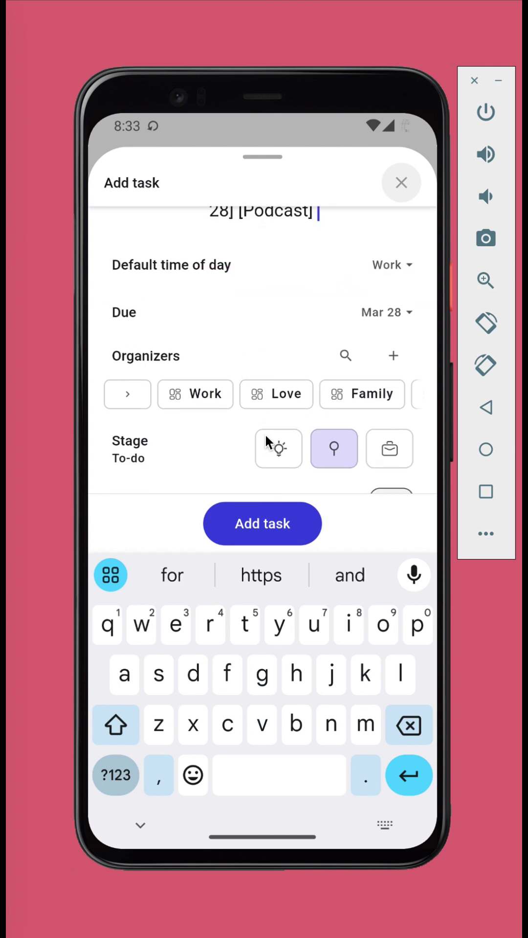
click(276, 448)
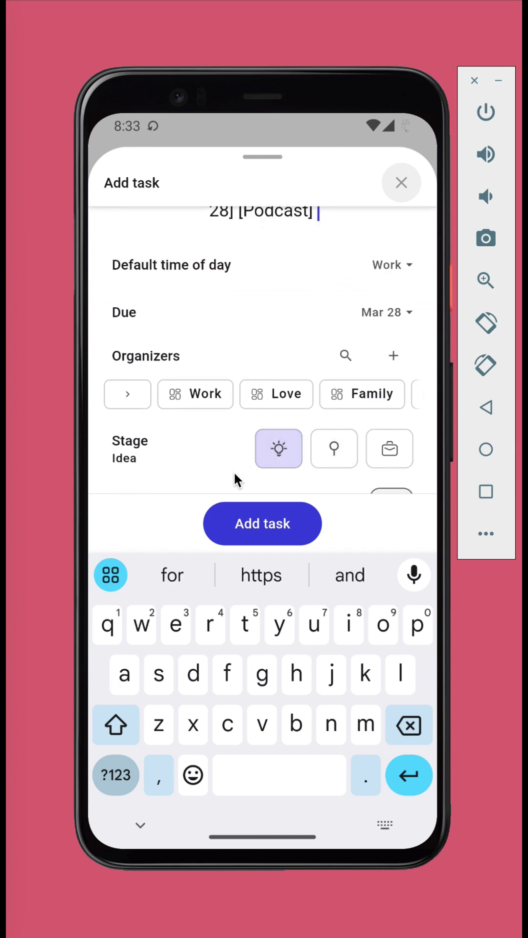
drag(234, 471, 259, 373)
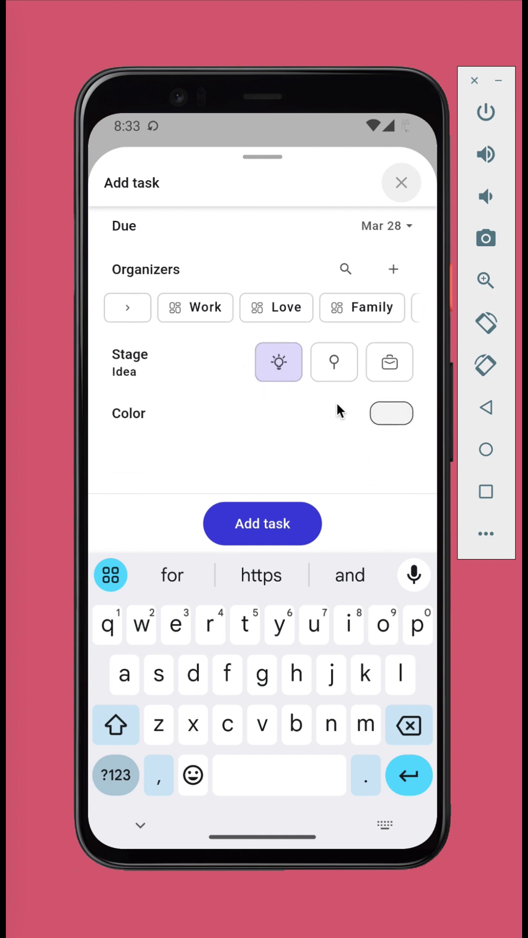
click(390, 413)
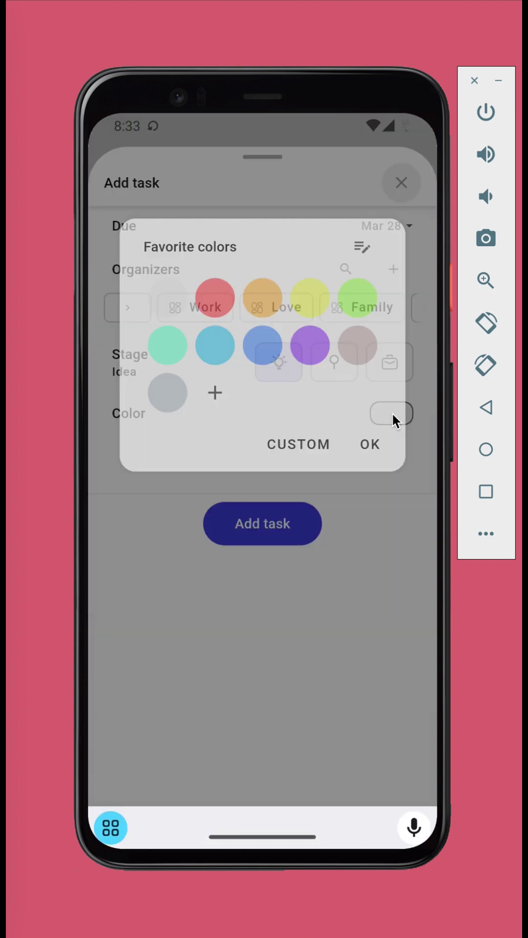
click(269, 433)
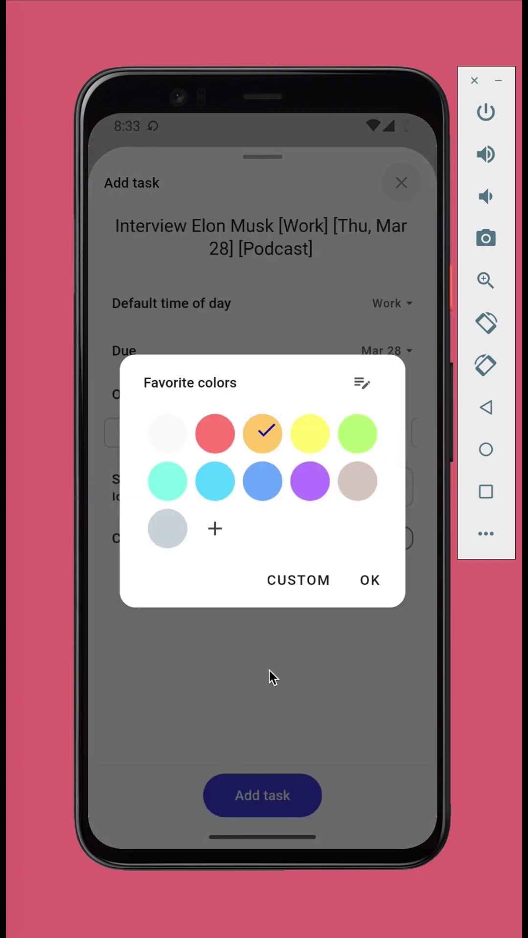
click(367, 582)
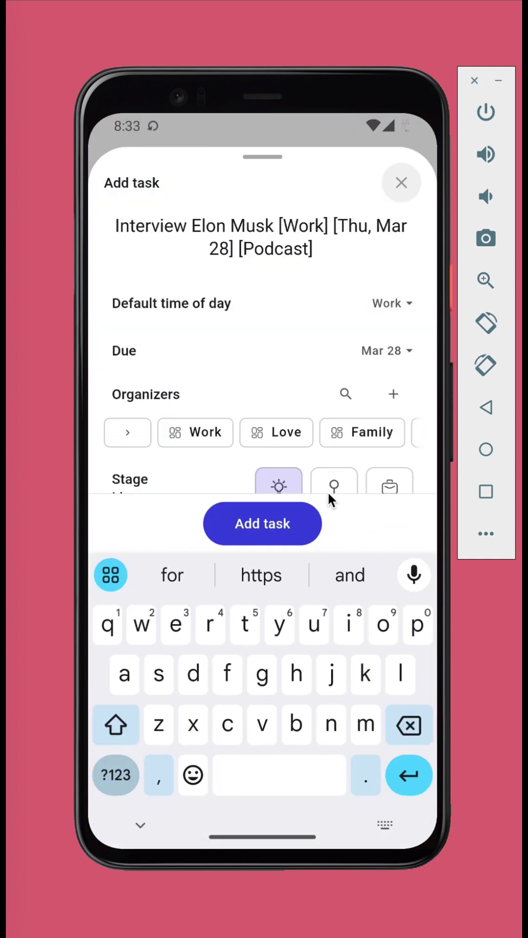
- Save the interview task, move it from Idea to In progress, and show the In progress list
click(275, 525)
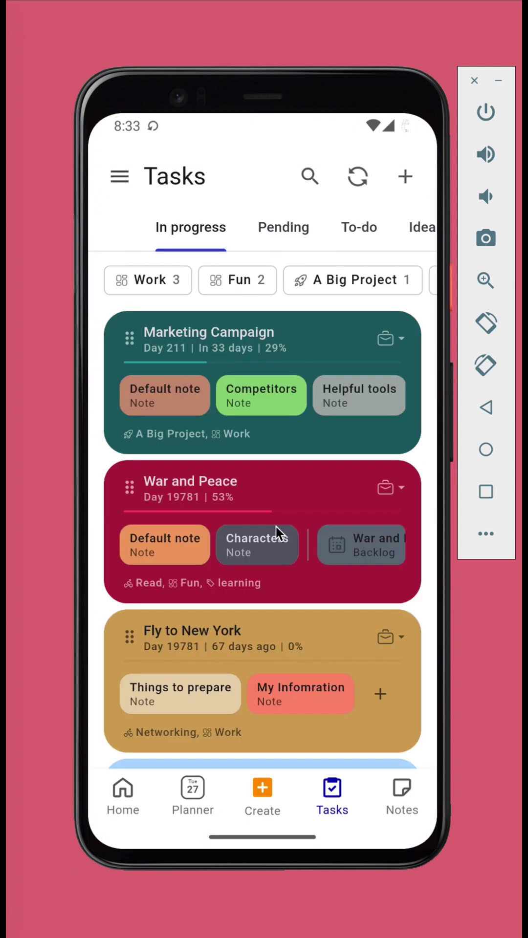
click(389, 736)
click(345, 226)
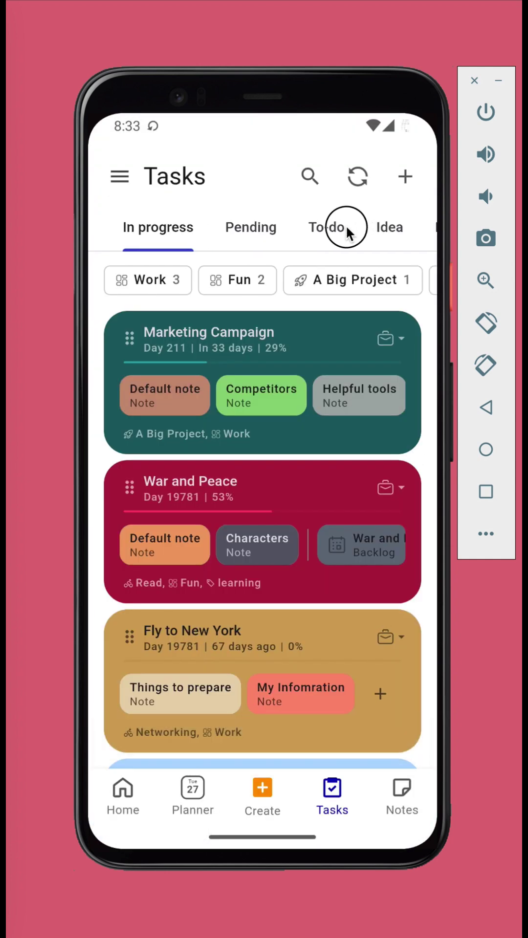
click(366, 222)
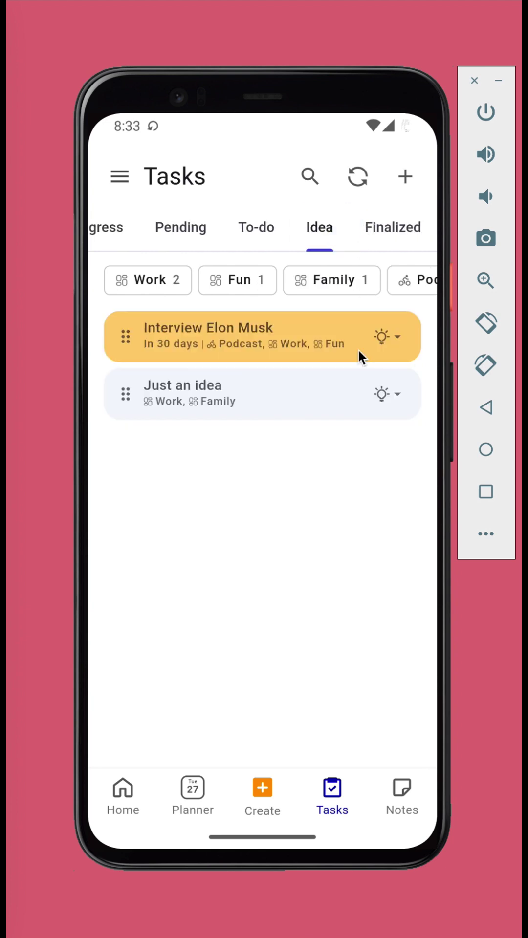
click(394, 330)
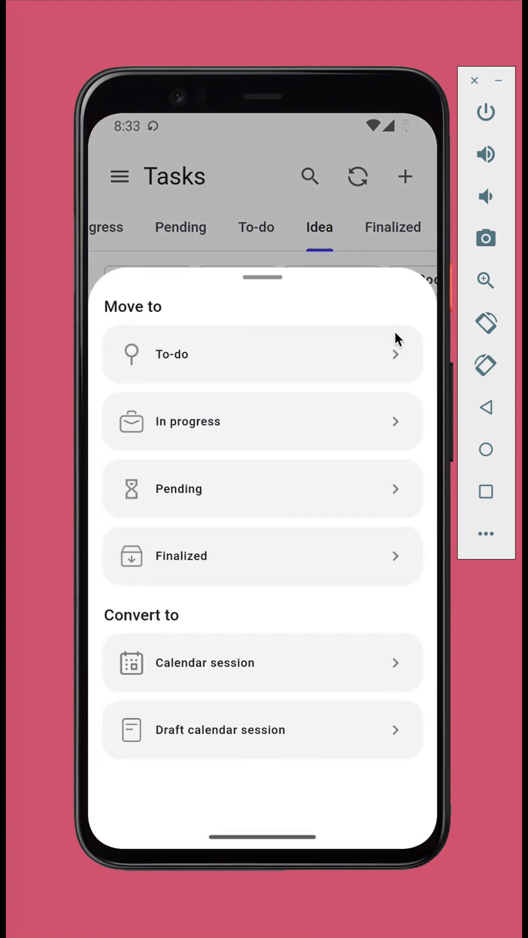
click(325, 415)
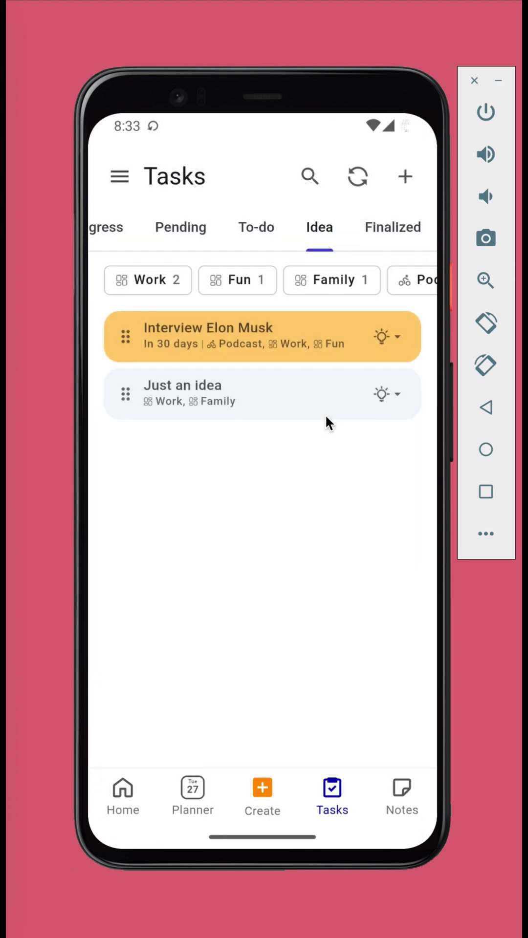
scroll(216, 235, left, 2)
click(189, 231)
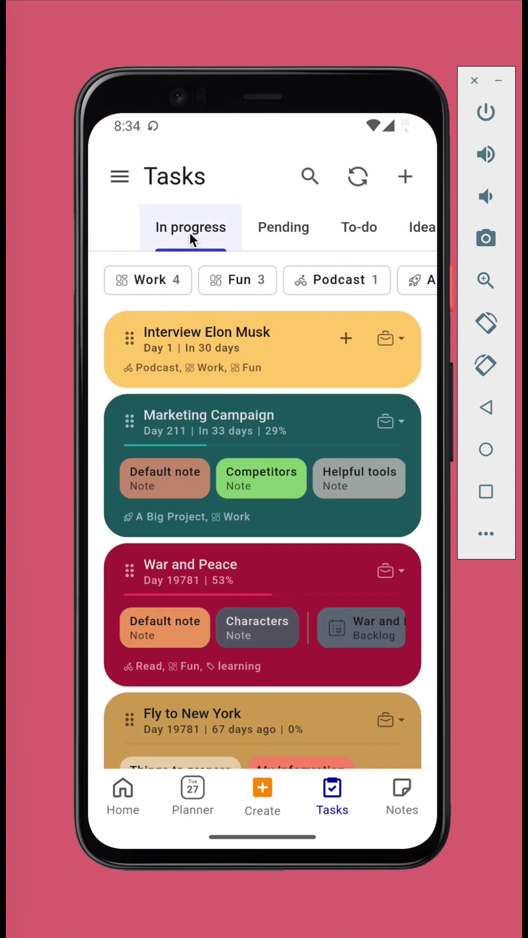
- Add a Time spent KPI for this task with a 20:00 target
click(294, 334)
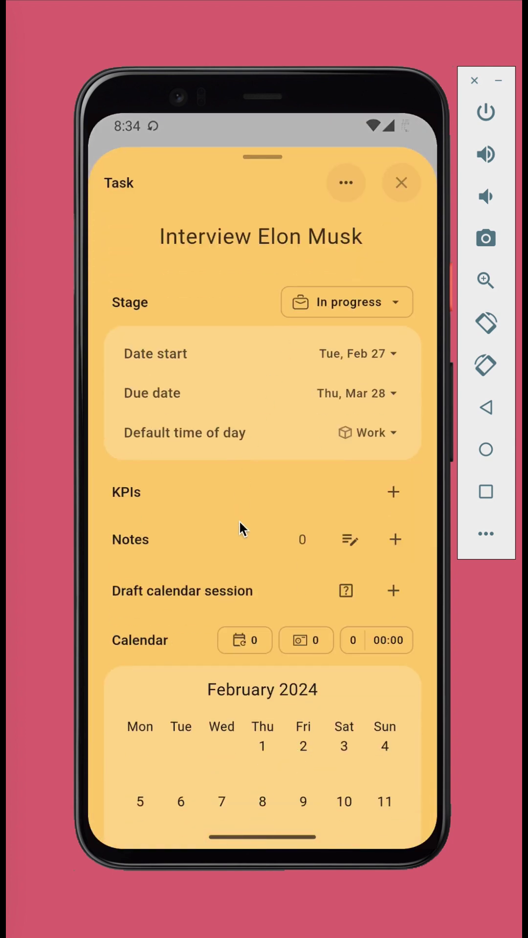
mouse_move(247, 613)
mouse_down()
mouse_move(248, 593)
mouse_move(249, 601)
mouse_up()
click(394, 491)
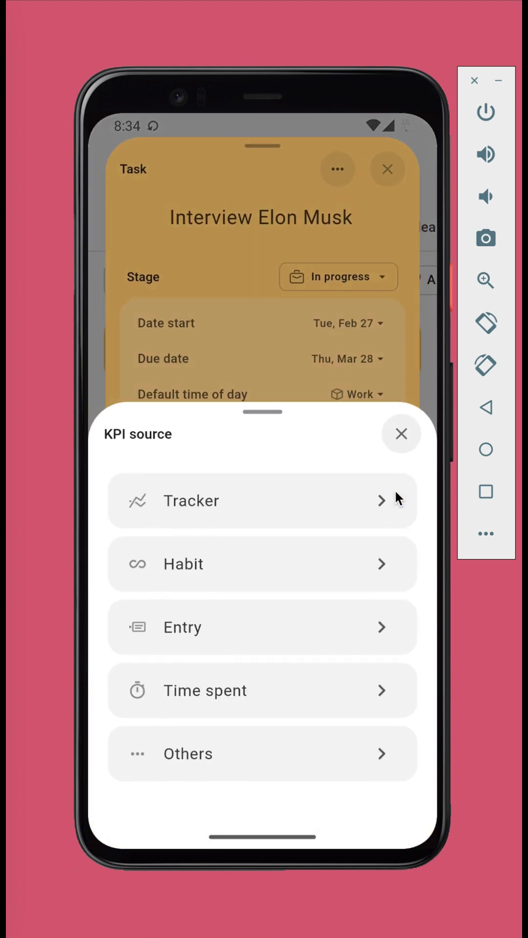
click(301, 682)
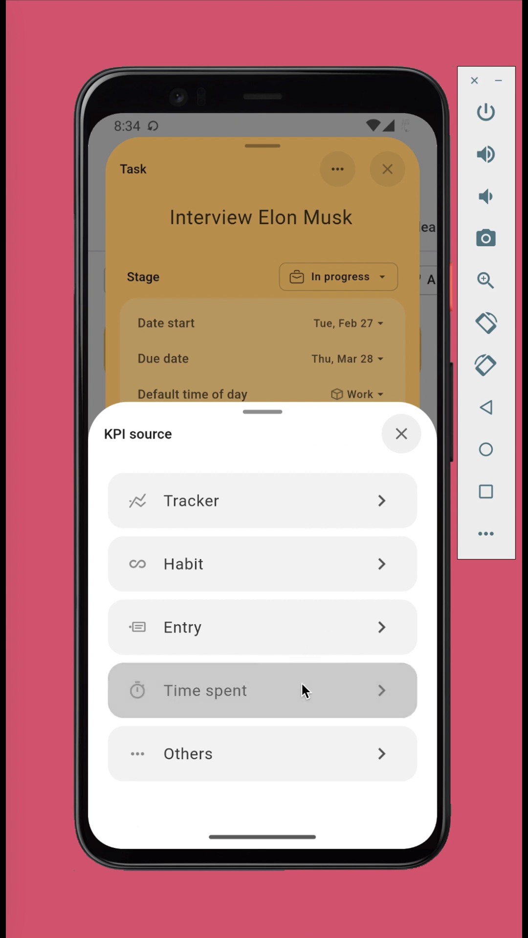
click(280, 691)
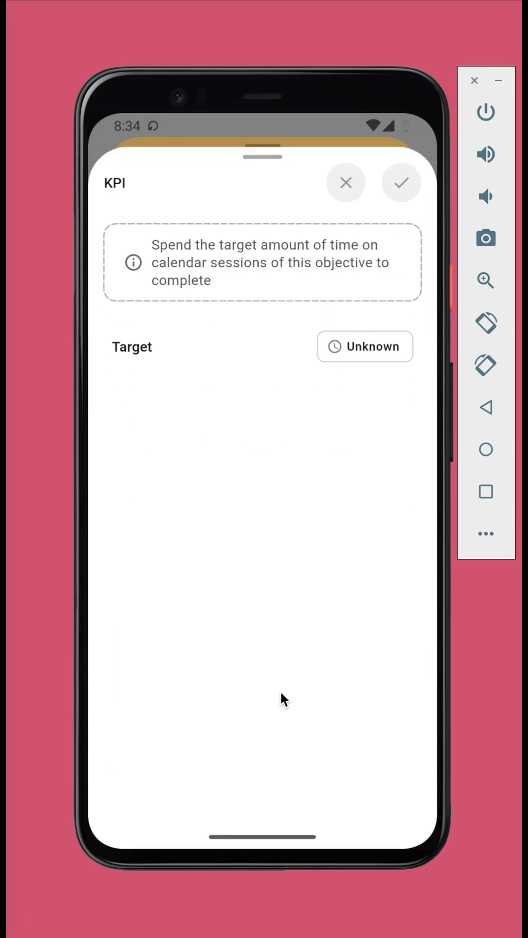
click(383, 348)
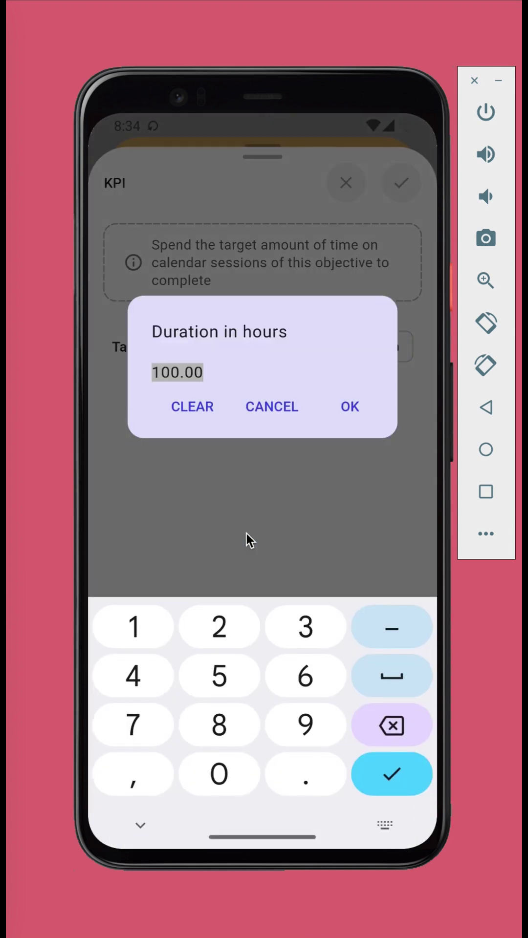
text(20)
click(355, 406)
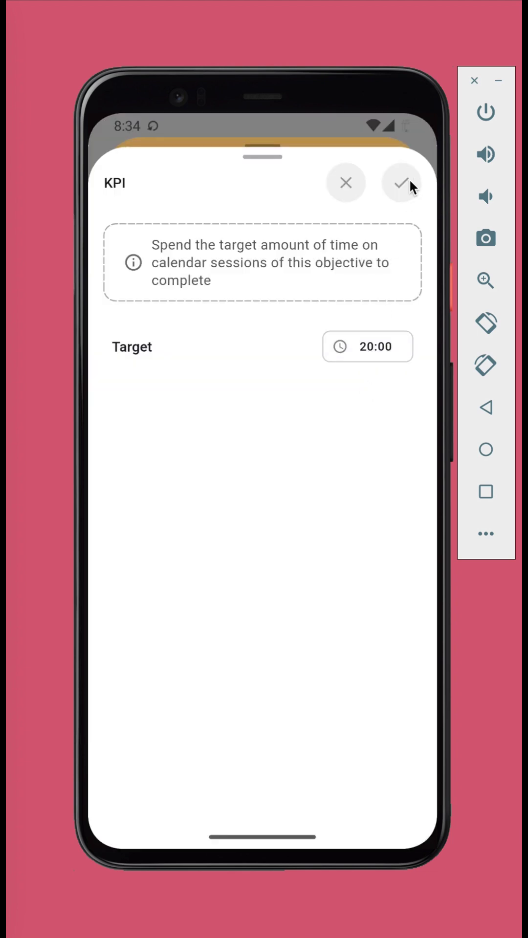
click(409, 179)
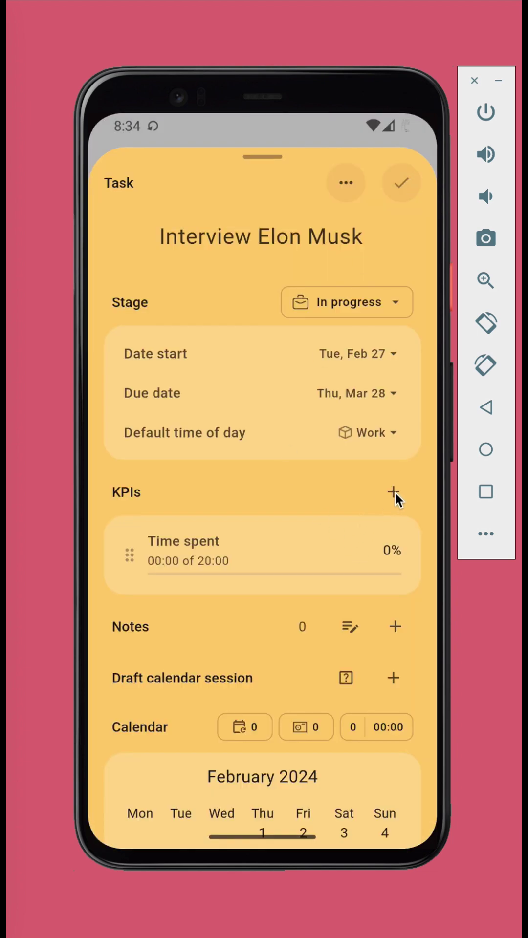
- Add a Checklist KPI with items Get his permission, Interview and Post processing
click(395, 492)
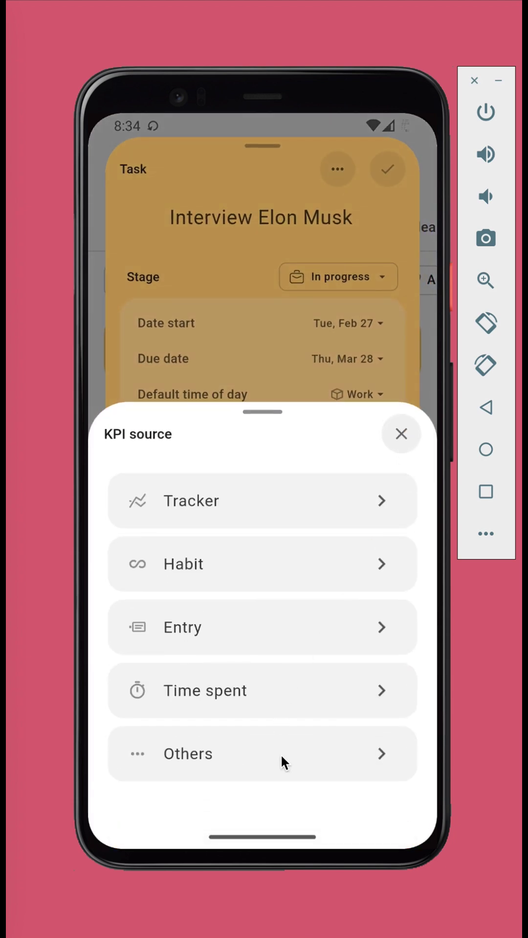
click(280, 756)
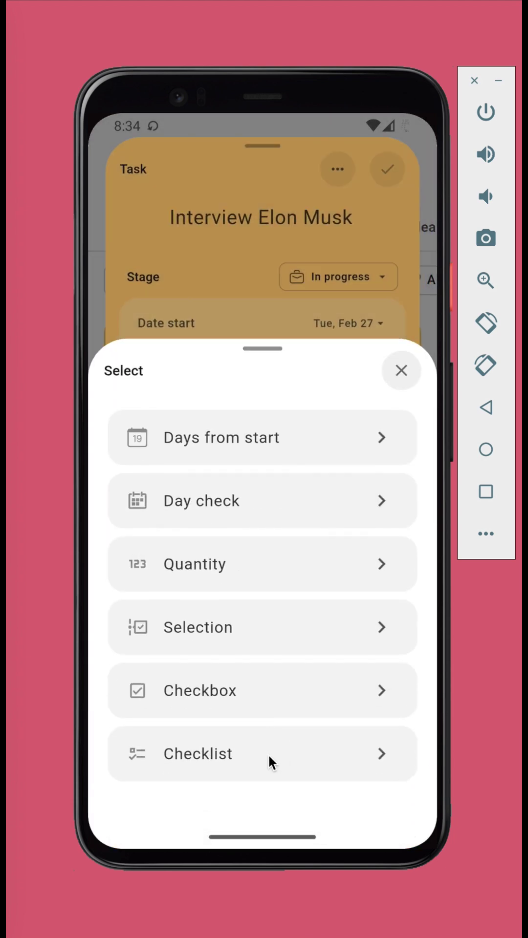
click(268, 754)
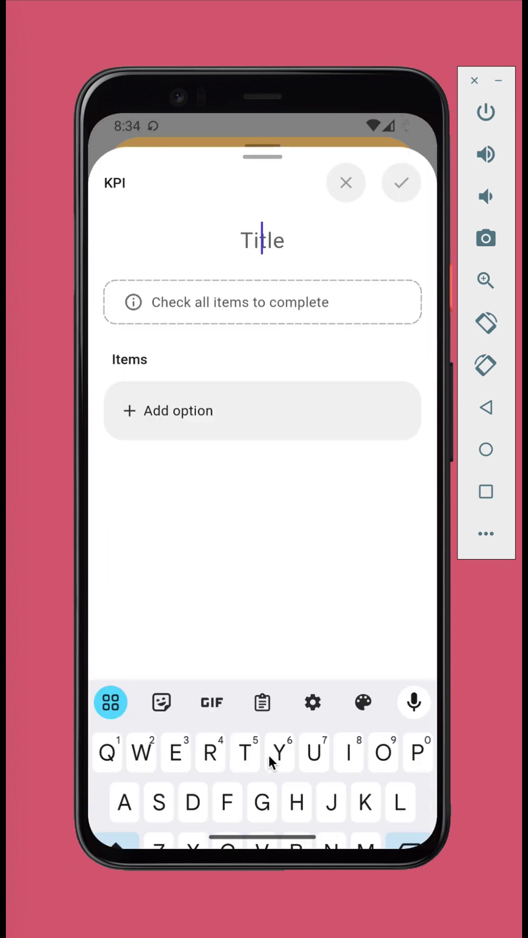
text(Checklist)
click(214, 419)
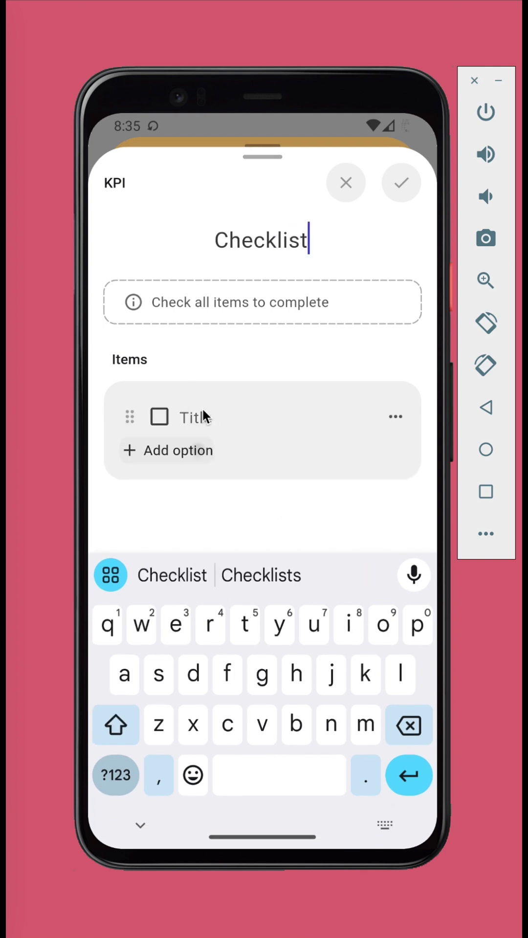
text(Get his perission)
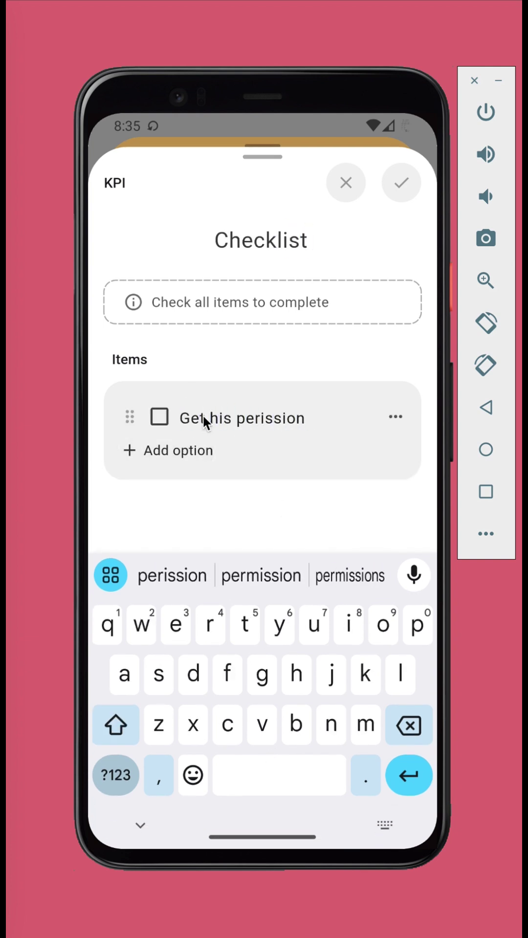
click(261, 576)
click(185, 450)
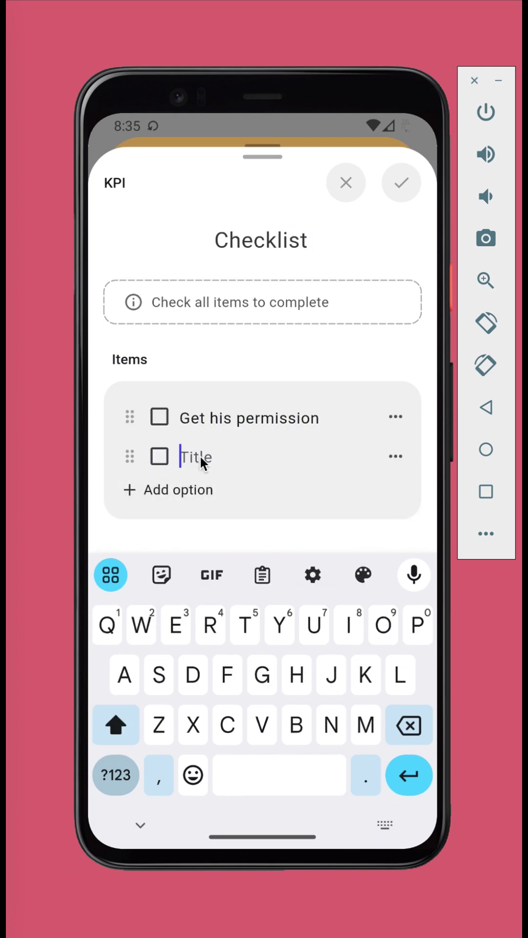
text(Interview)
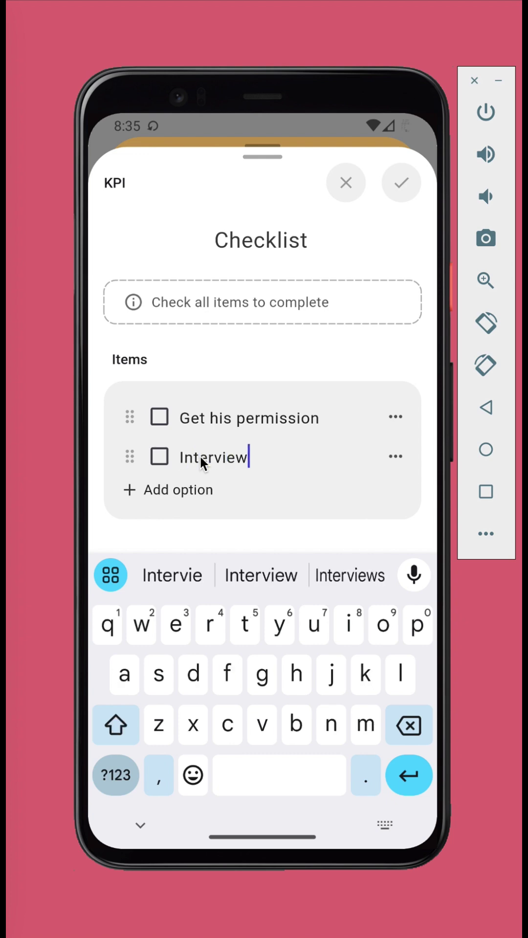
click(198, 485)
text(Post proces)
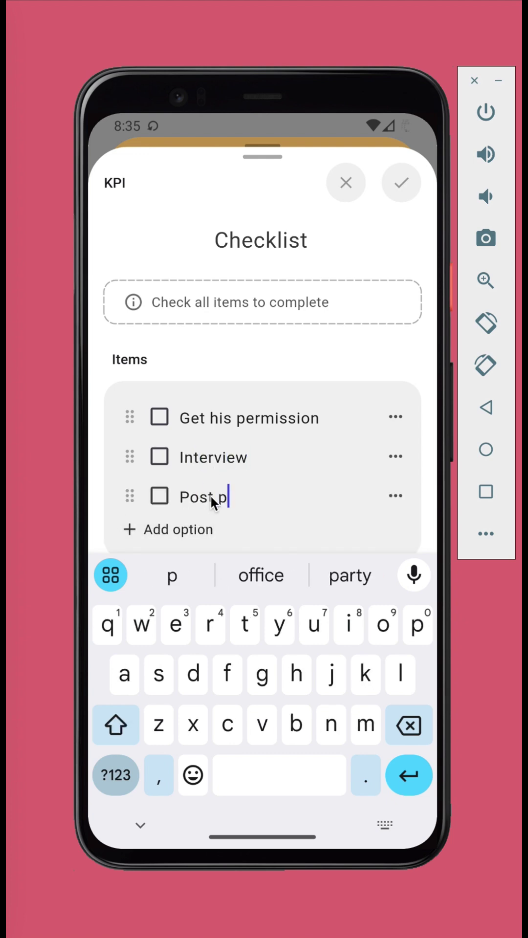
text(sing)
click(402, 177)
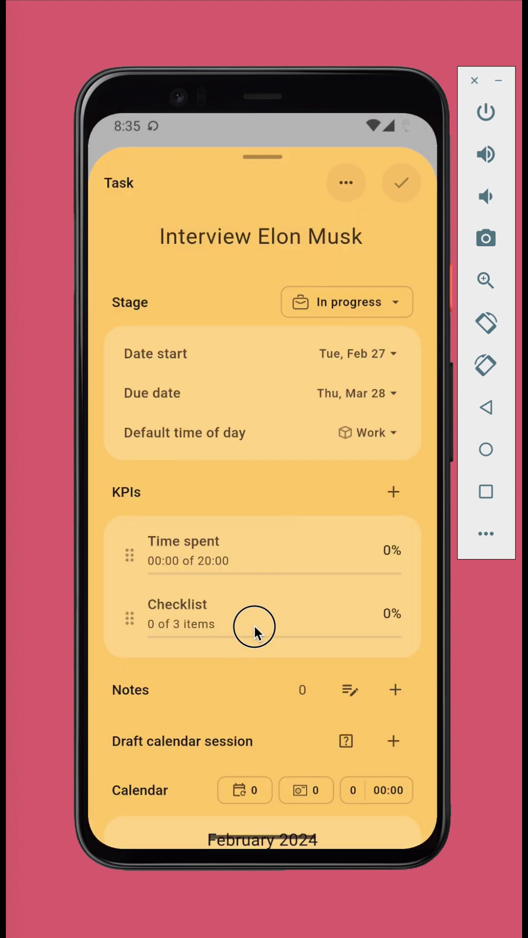
drag(254, 625, 362, 534)
- Add a default note to the task reading 'Elon Musk is ....'
click(394, 522)
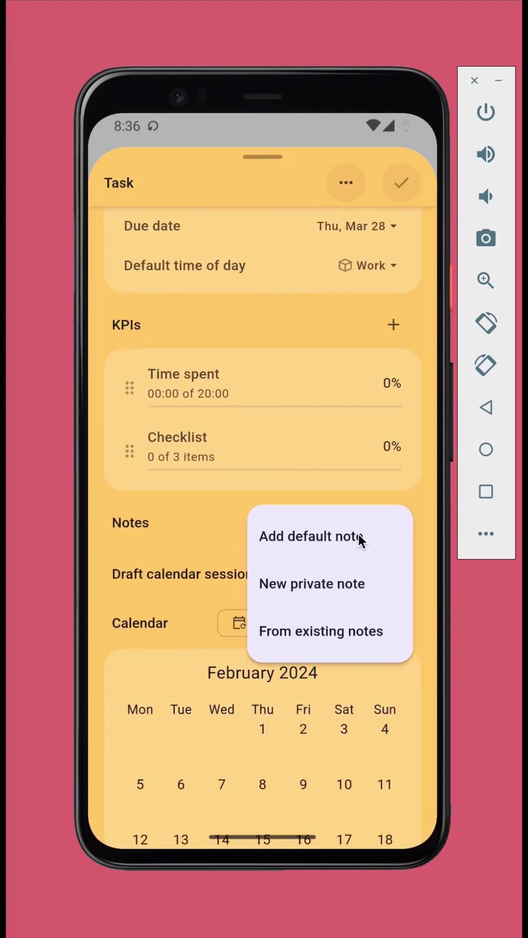
click(358, 533)
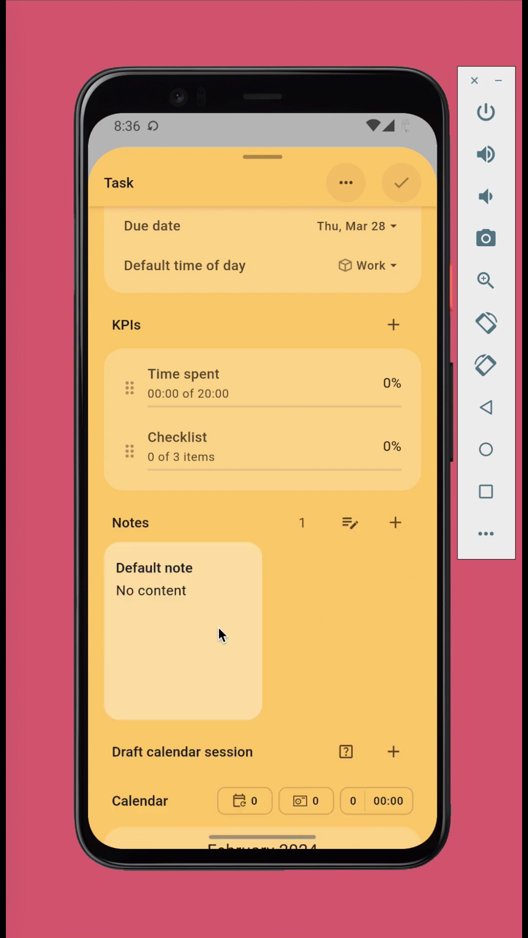
click(218, 626)
click(177, 225)
text(E)
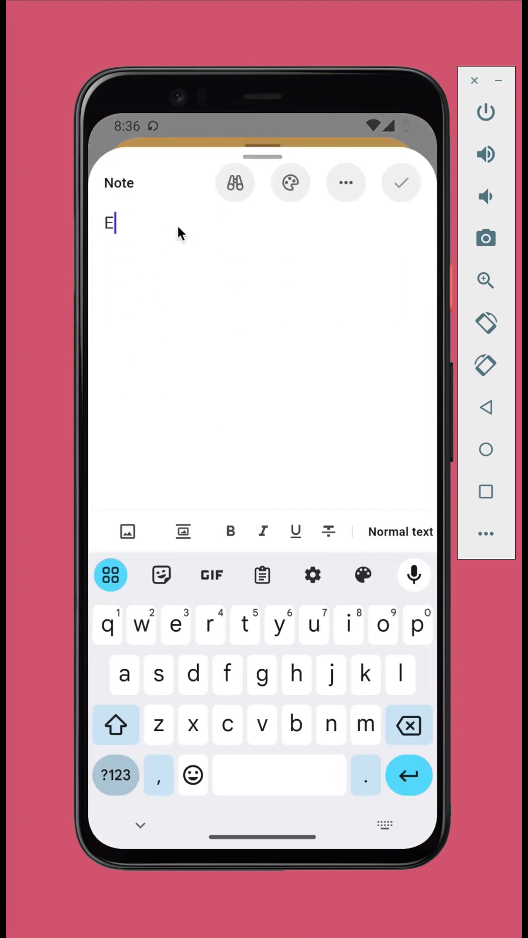
text(lon Musk is ....)
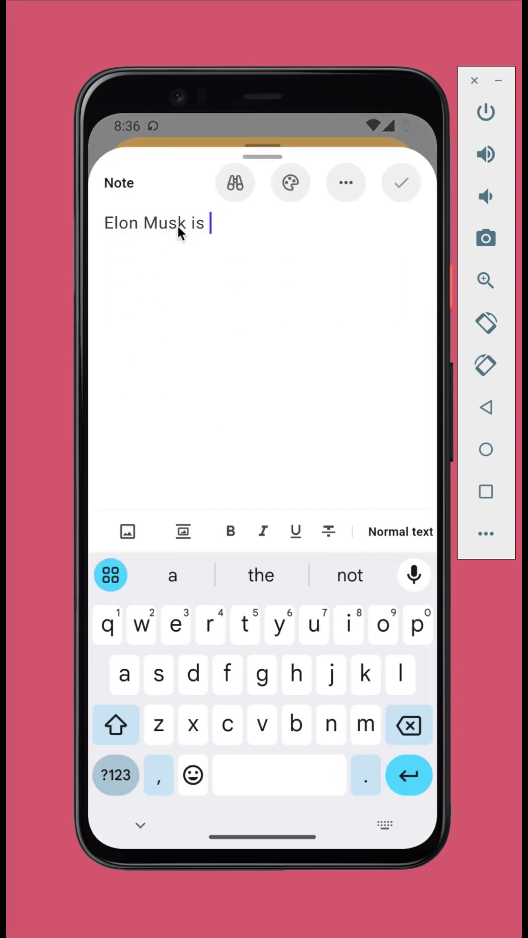
click(401, 182)
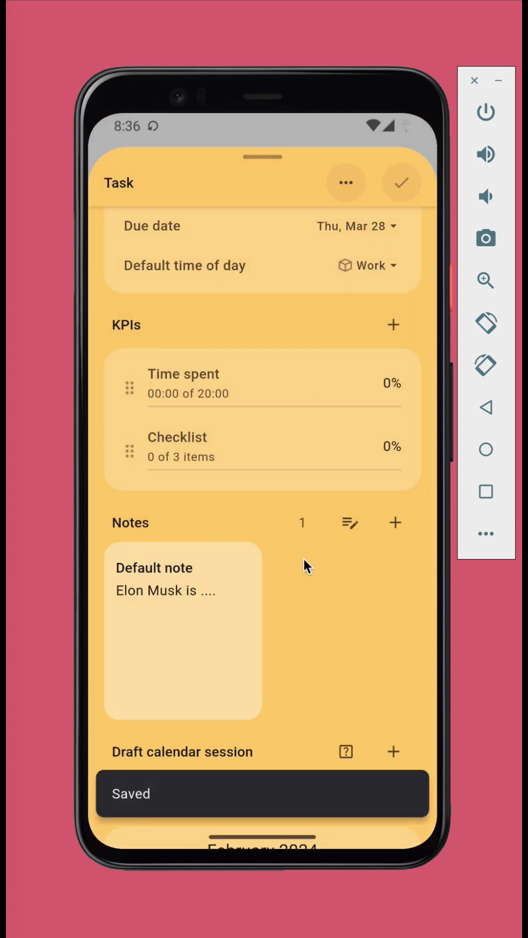
- Add a new private note titled Questions
click(397, 525)
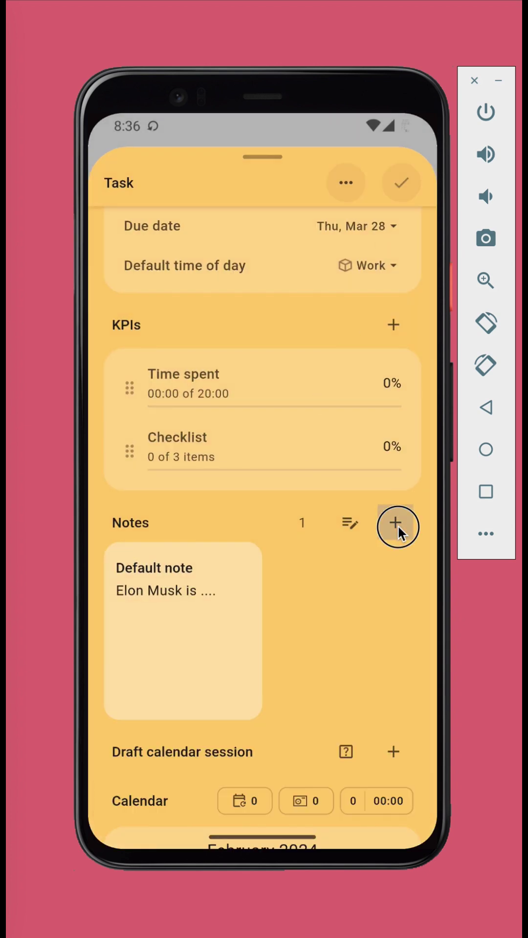
click(359, 539)
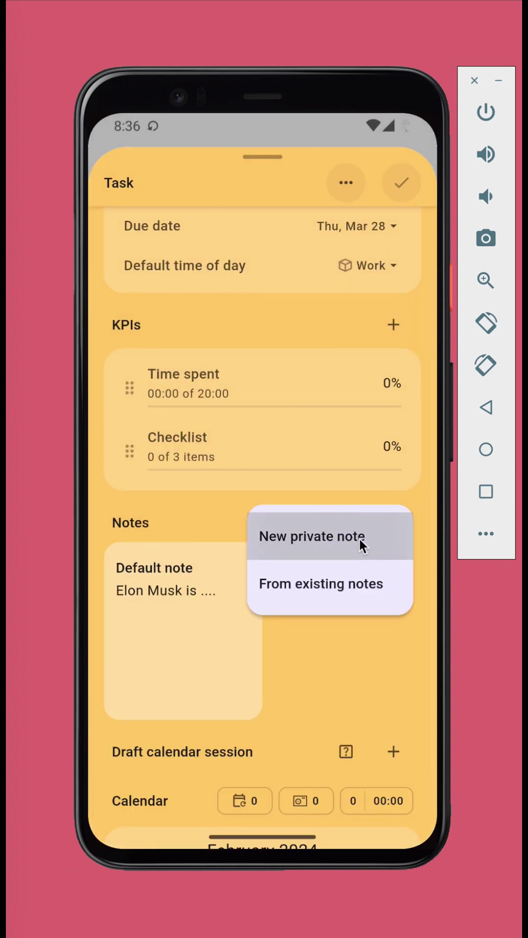
click(156, 227)
text(Questions)
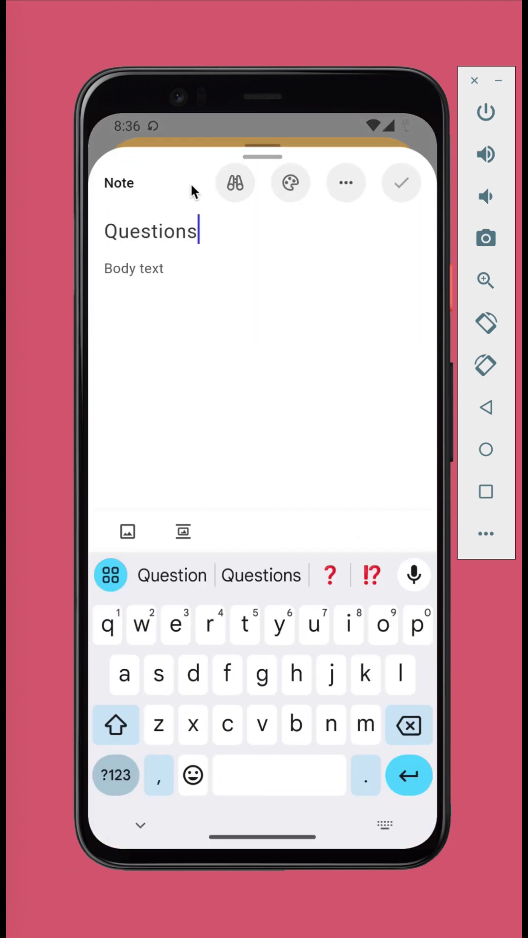
click(404, 184)
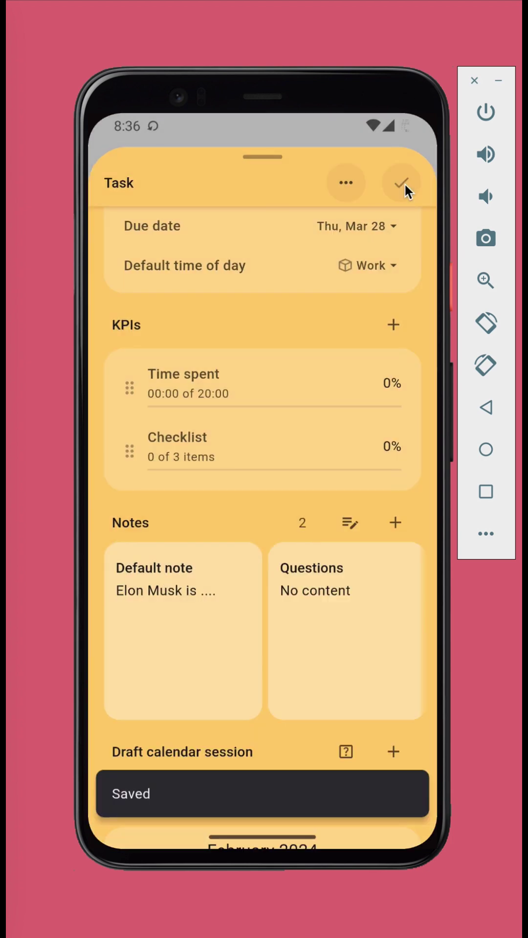
- Link the existing Mastering the Interview Process note to the task
click(397, 522)
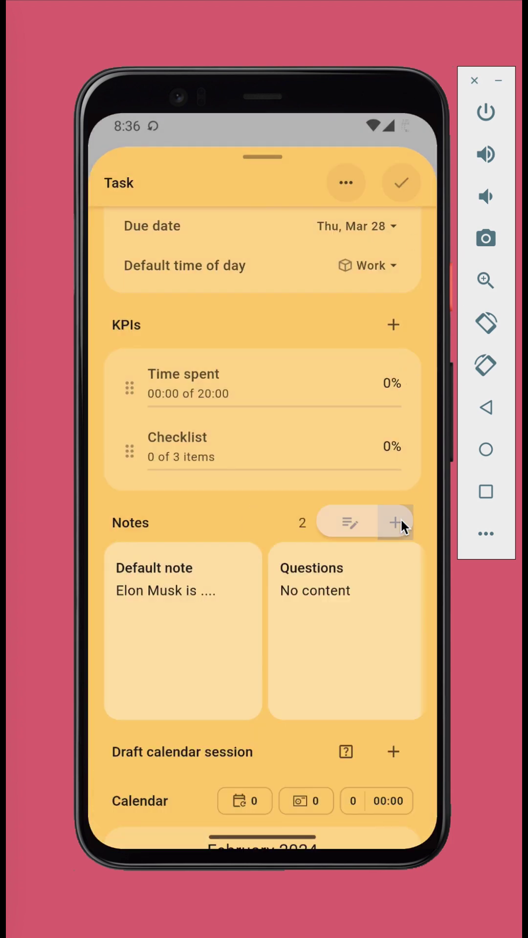
click(364, 588)
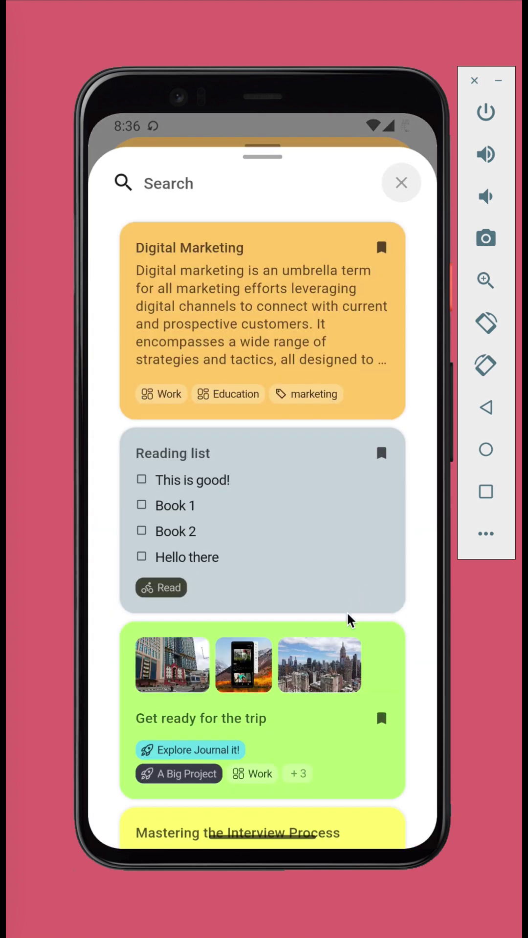
drag(345, 654, 357, 476)
click(304, 680)
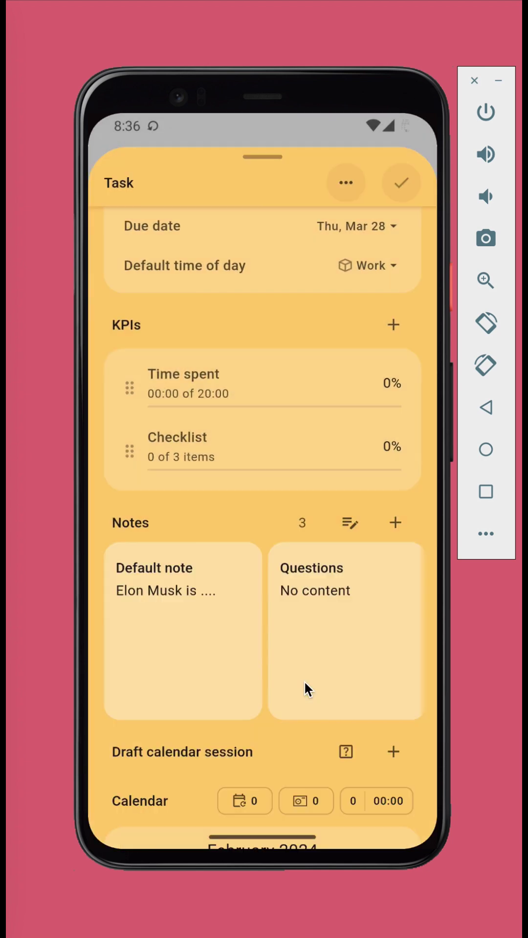
drag(338, 642, 201, 655)
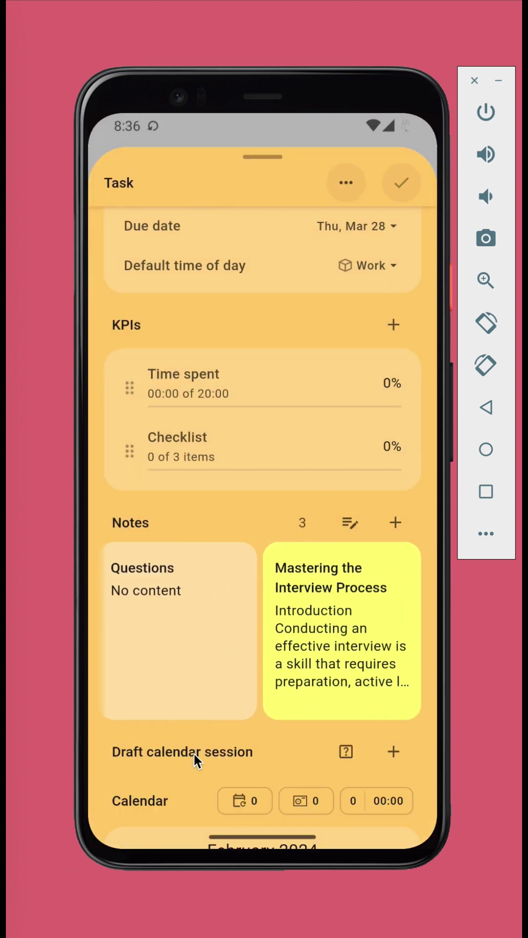
drag(194, 753, 254, 608)
- Create draft sessions titled 'Call Elon' and 'Find studio' on the interview task
click(394, 562)
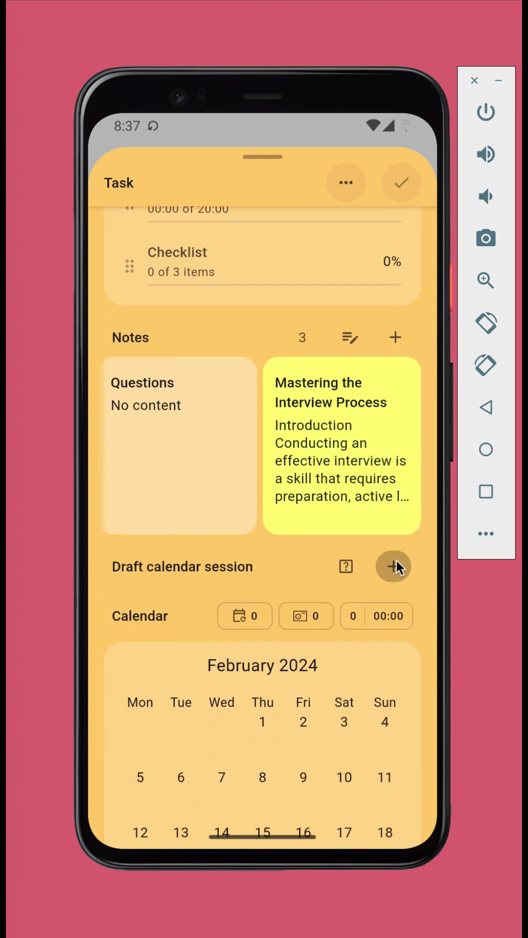
text(Cal)
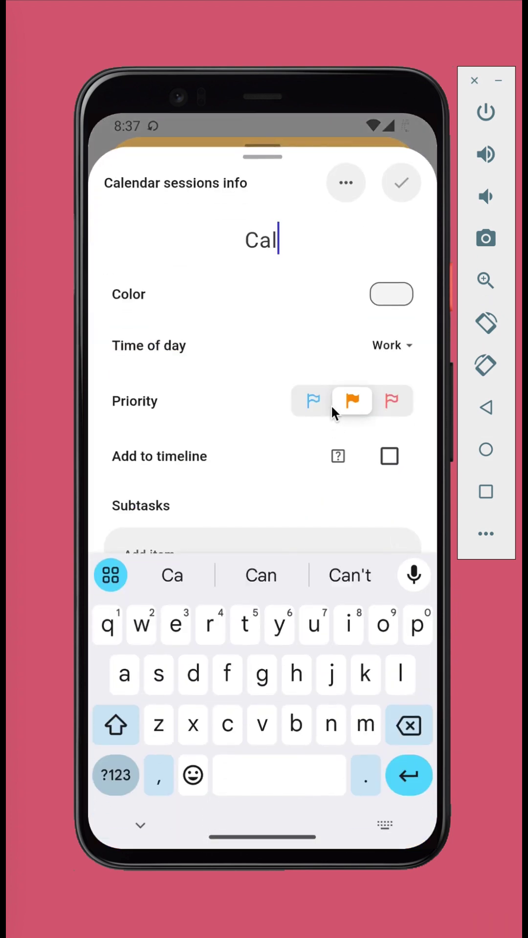
text(l Elon)
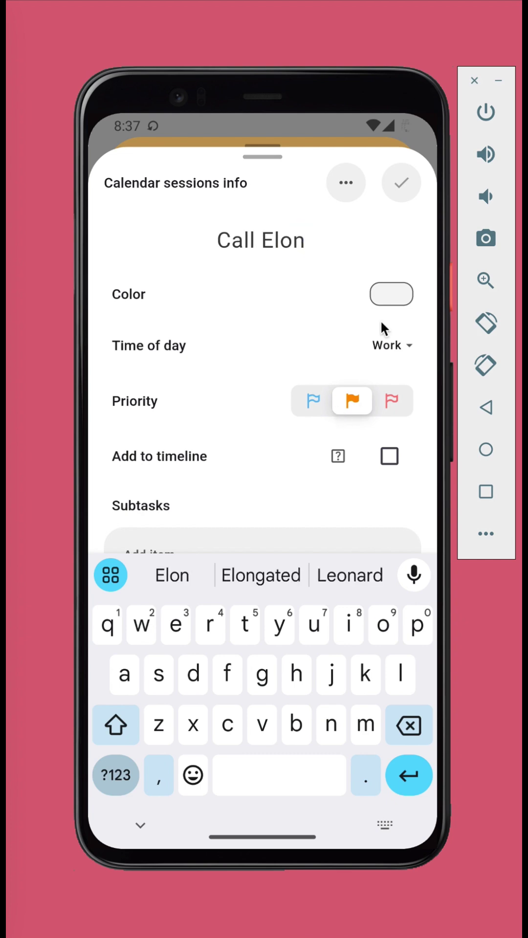
click(403, 185)
click(391, 567)
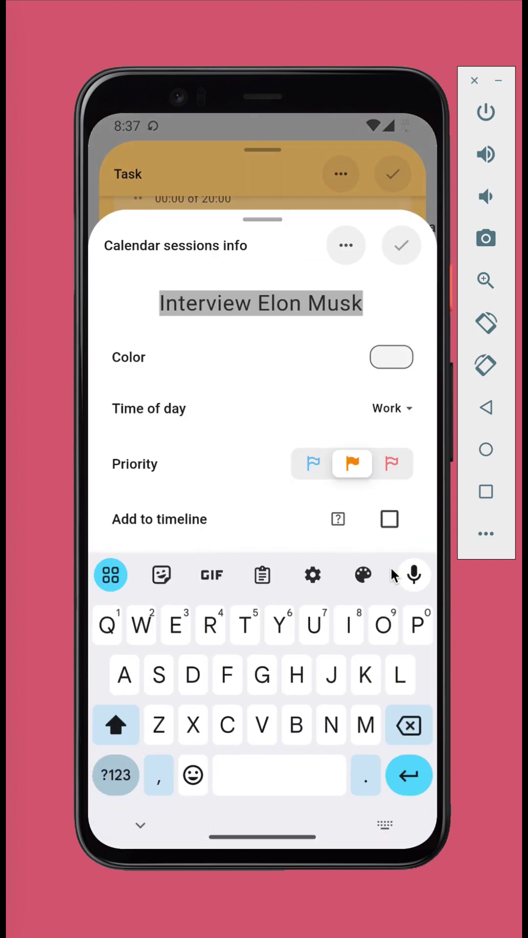
text(Find studio)
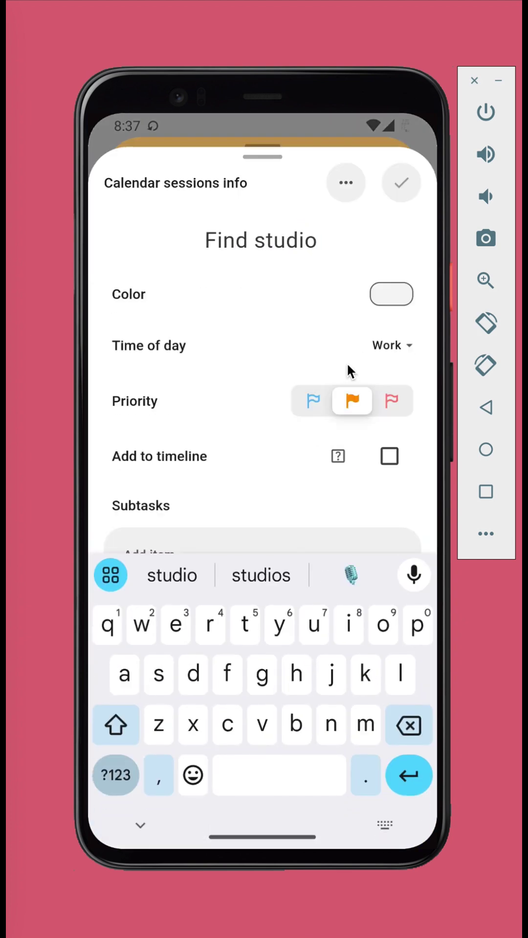
click(400, 186)
drag(259, 643, 293, 471)
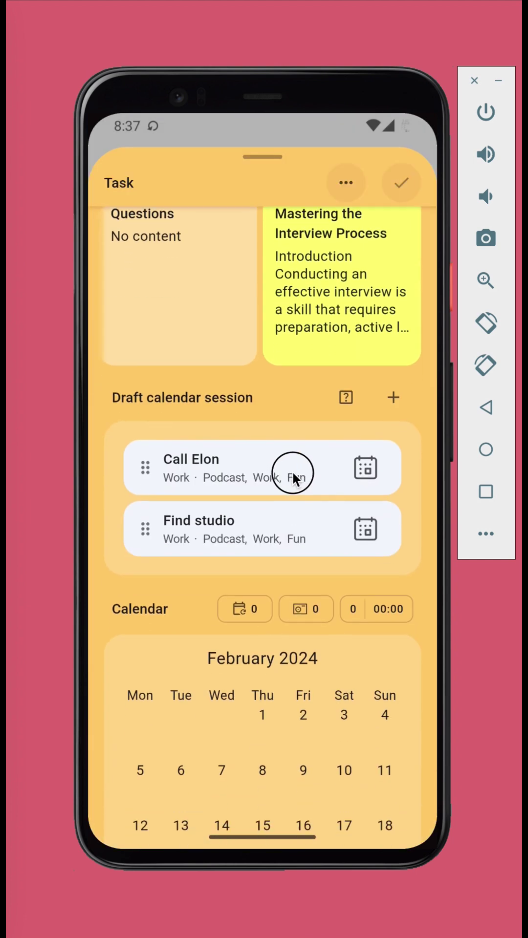
drag(278, 587, 318, 387)
- Schedule a red 'Do research' session on Feb 28
click(224, 616)
click(267, 718)
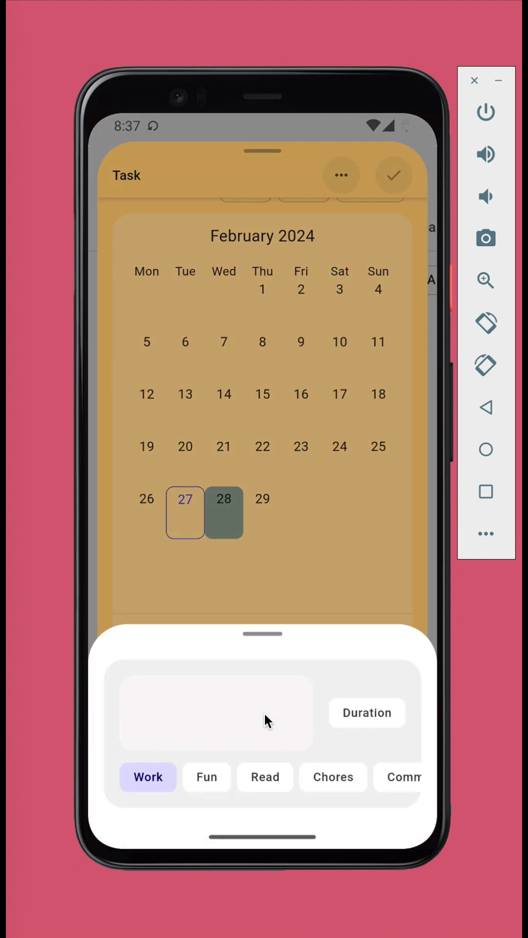
click(262, 791)
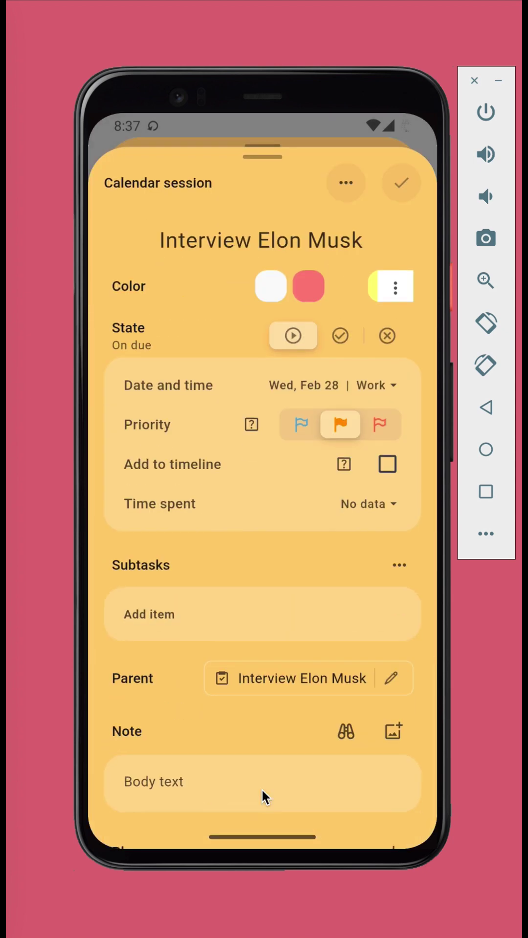
click(315, 240)
text(Do research)
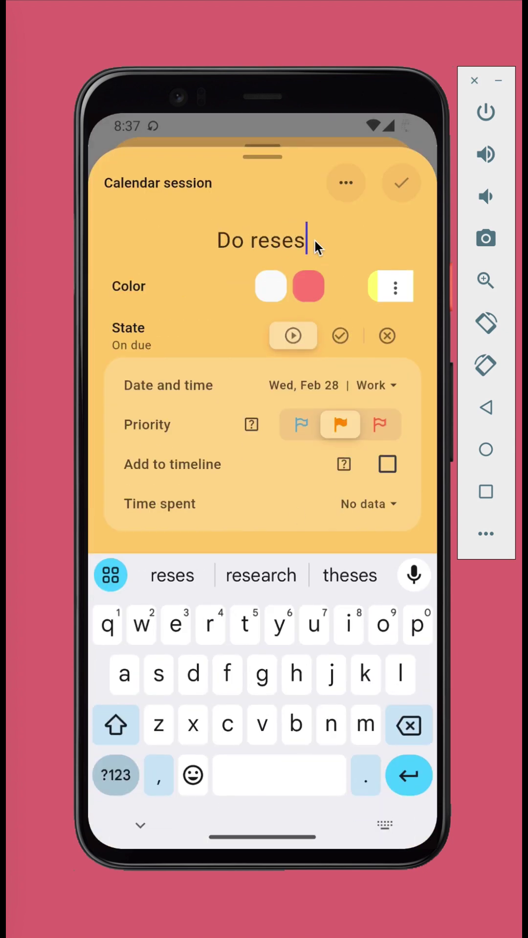
click(310, 284)
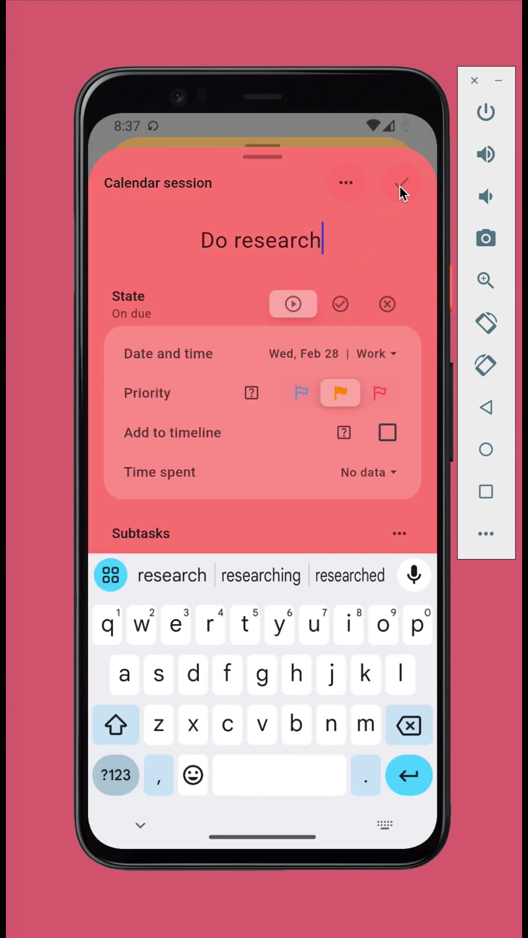
click(400, 185)
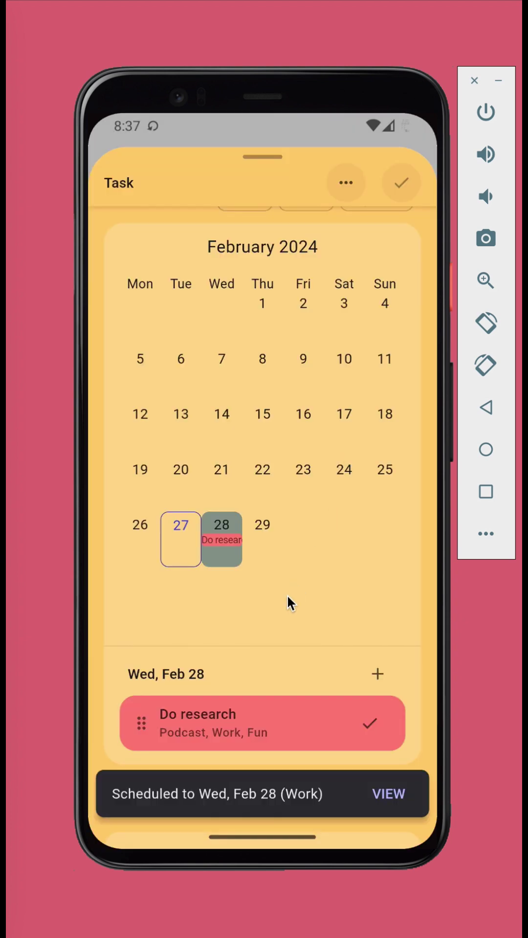
- Schedule a yellow 'Find contacts' session on Feb 29
click(250, 526)
click(287, 733)
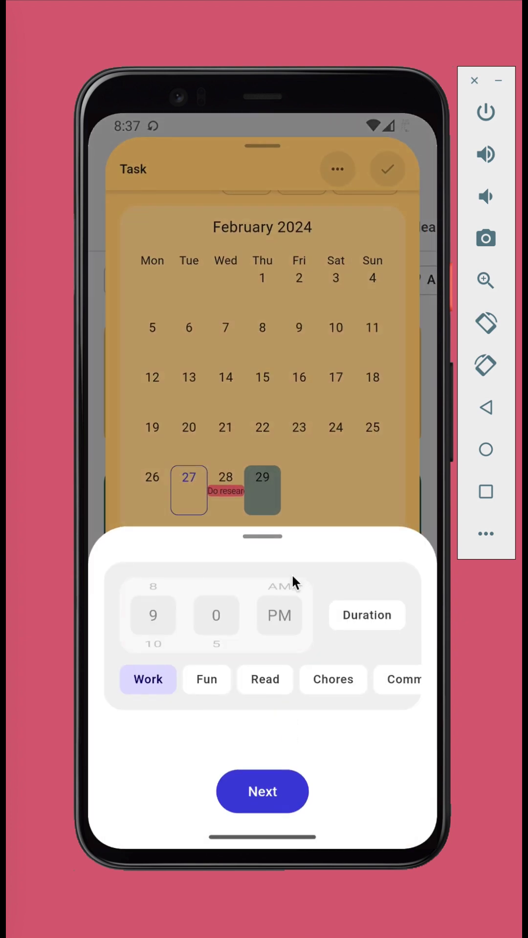
click(263, 796)
click(285, 241)
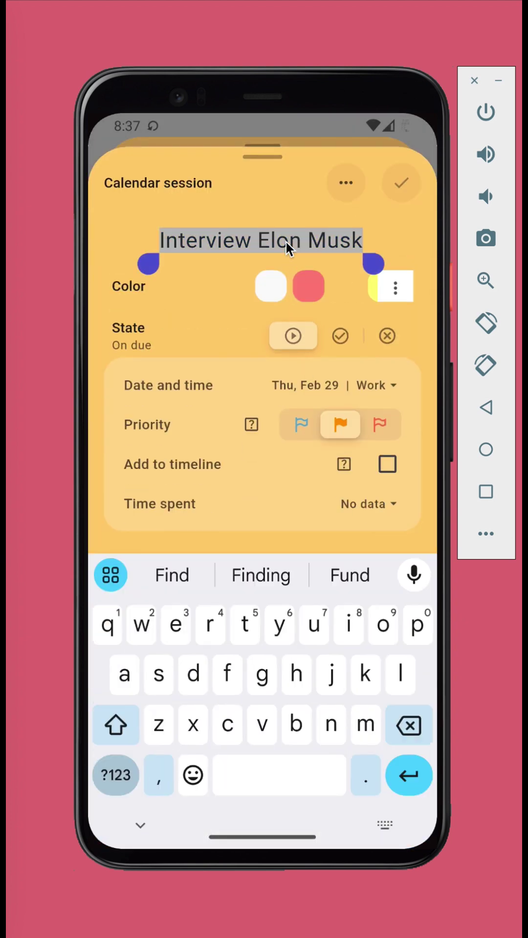
text(Find contacts)
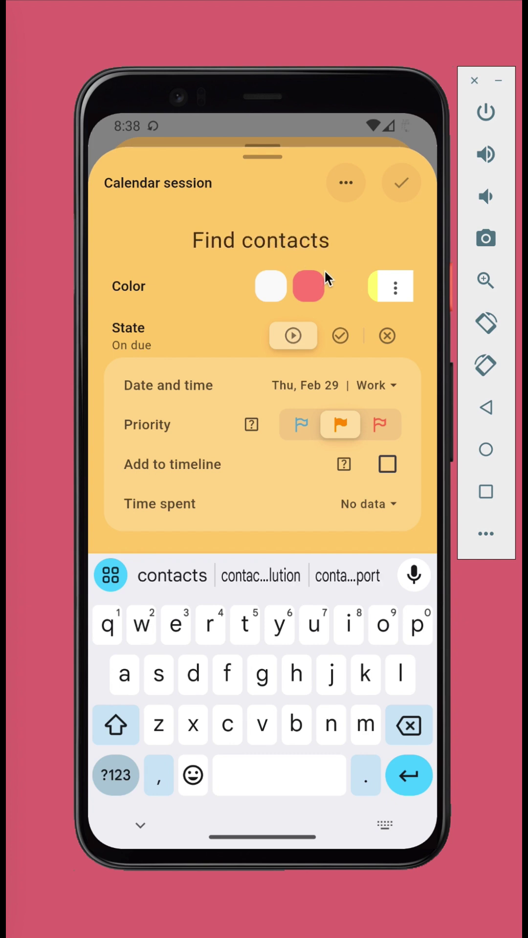
drag(325, 271, 286, 287)
click(309, 283)
click(400, 183)
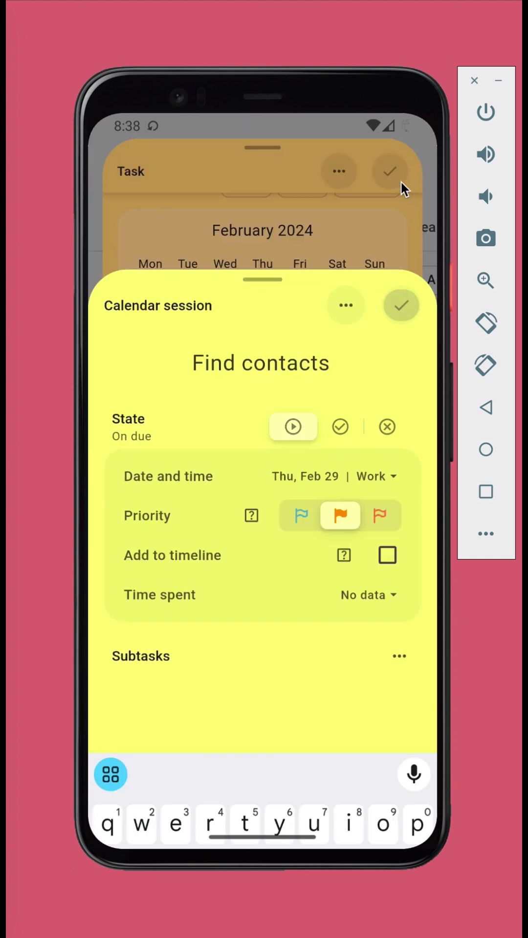
scroll(346, 469, up, 3)
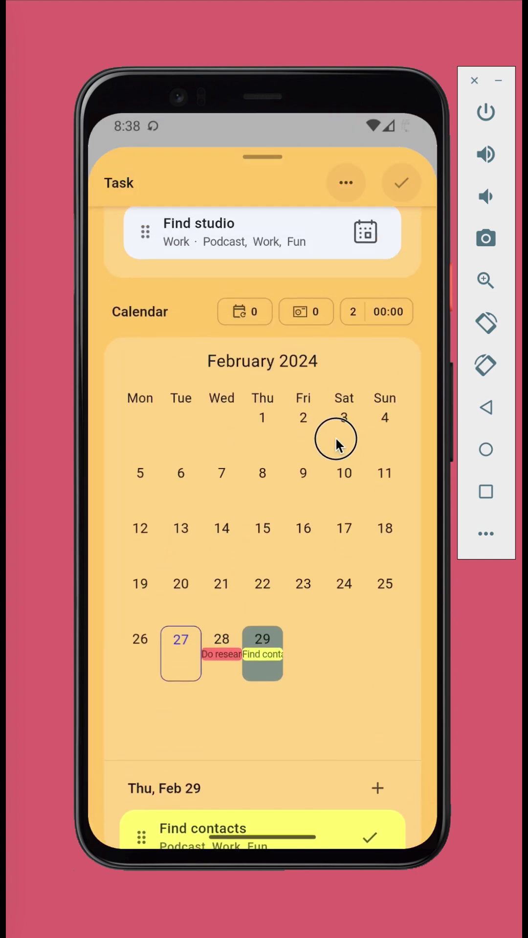
- Save the task and add a planner session 'Test' linked to Interview Elon Musk
click(400, 187)
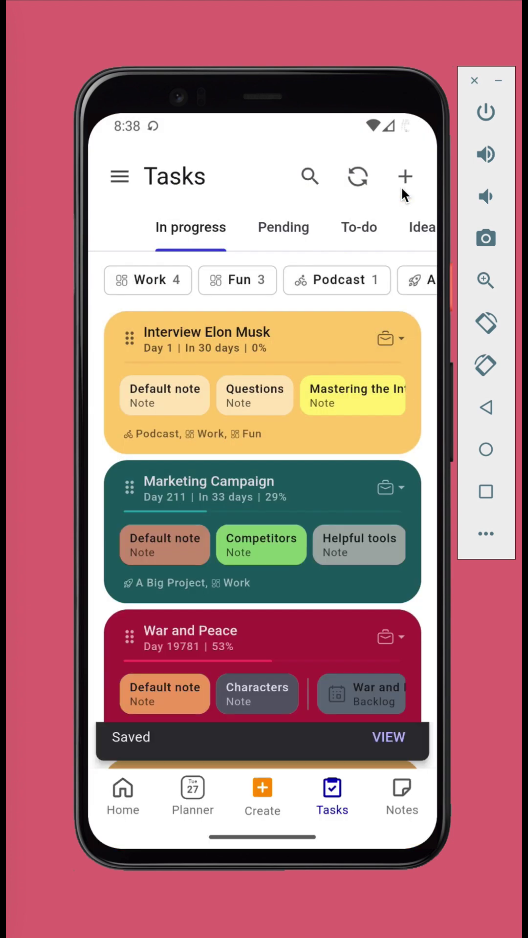
click(198, 790)
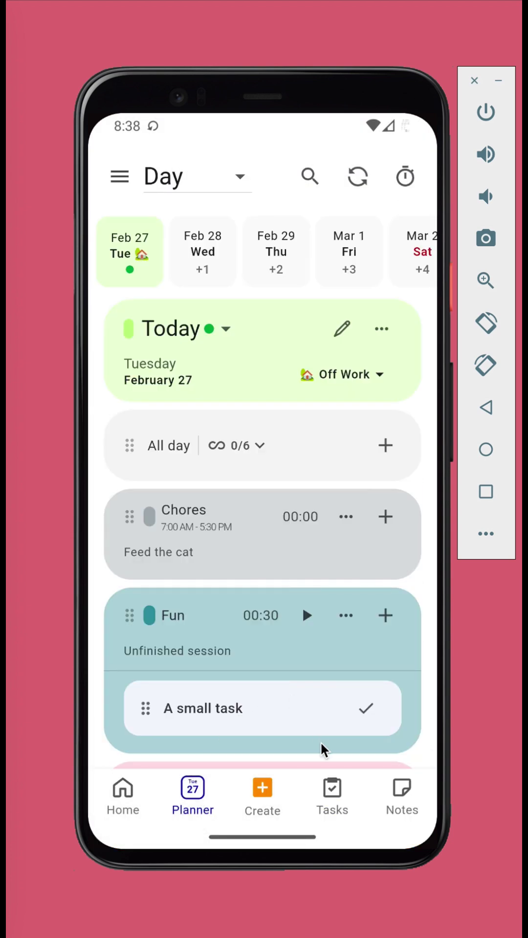
click(268, 795)
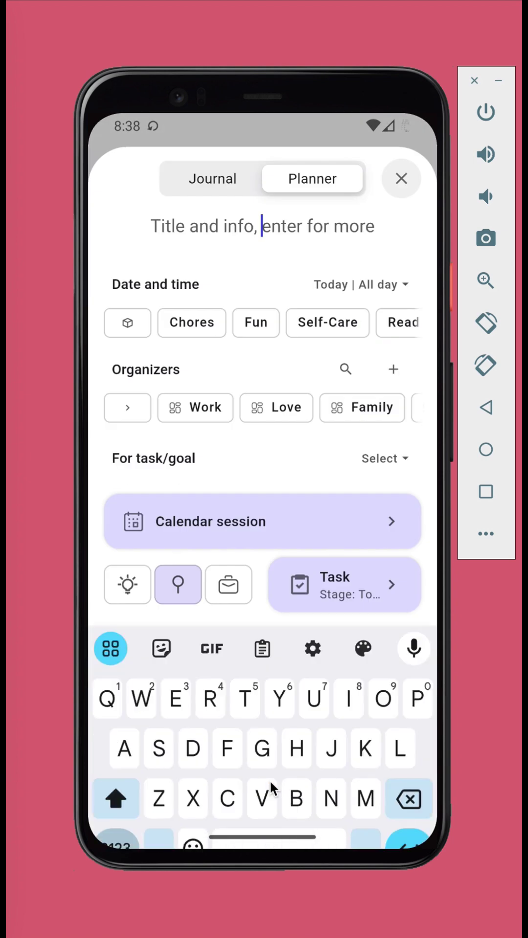
text(Test)
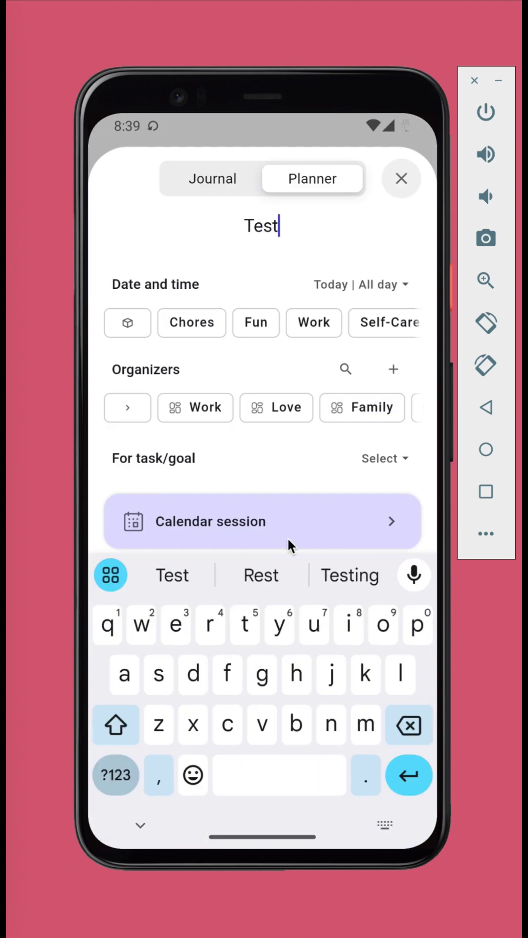
click(386, 457)
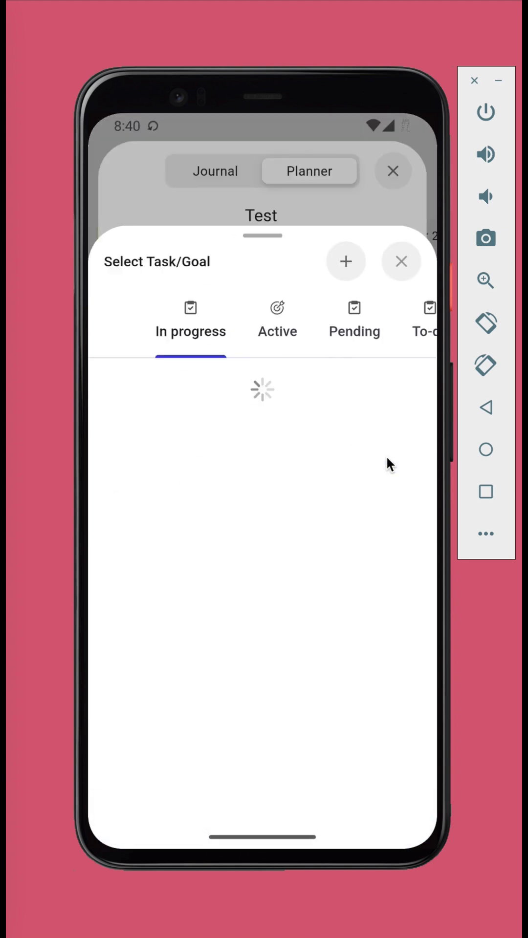
click(271, 359)
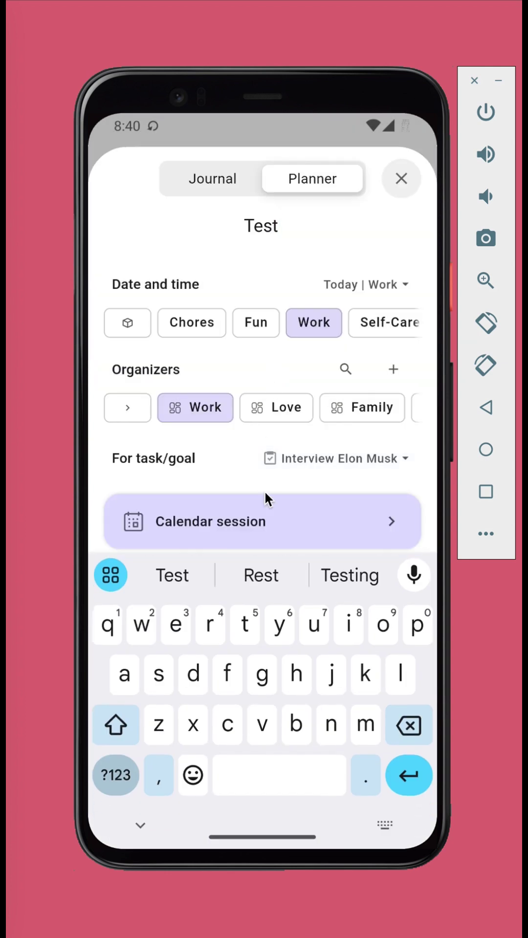
click(266, 521)
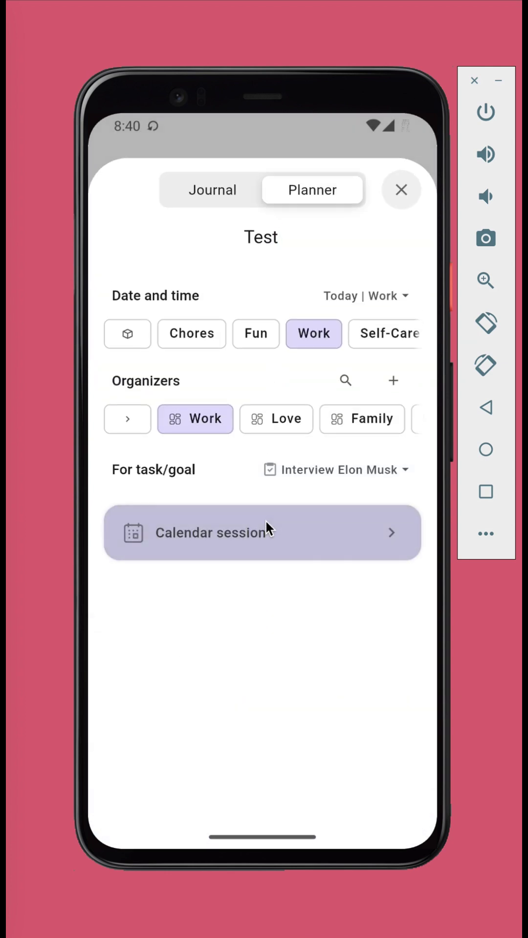
- Add a planner session 'Test 2' referencing [Interview Elon Musk] in its title
scroll(265, 540, down, 5)
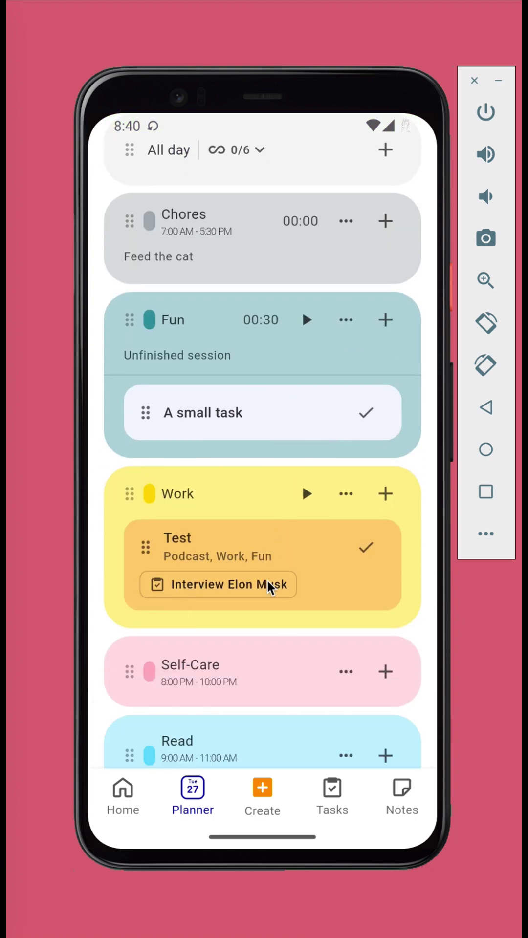
click(263, 789)
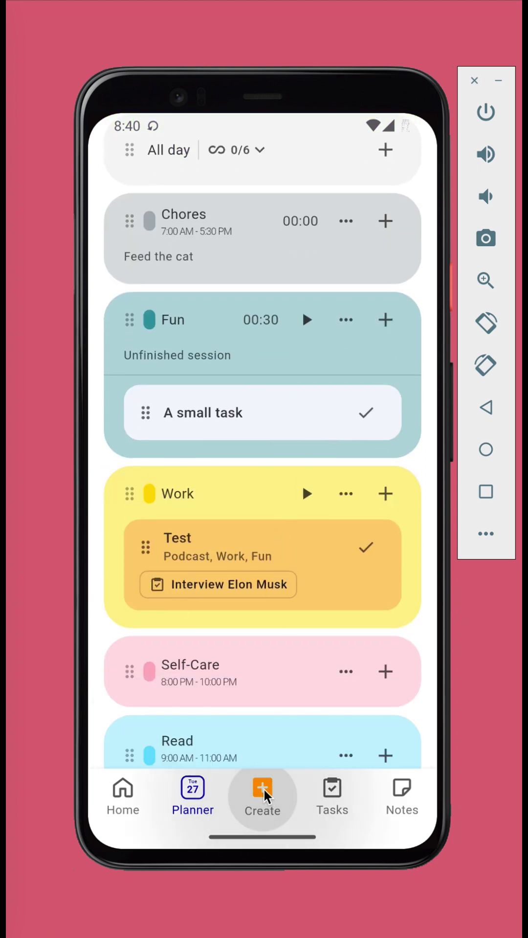
text(Inter)
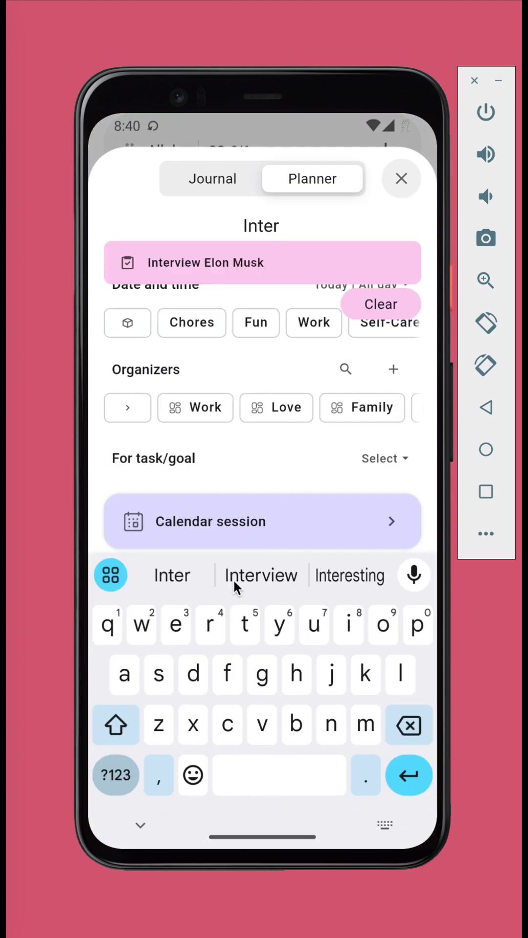
click(280, 269)
text(Test 2)
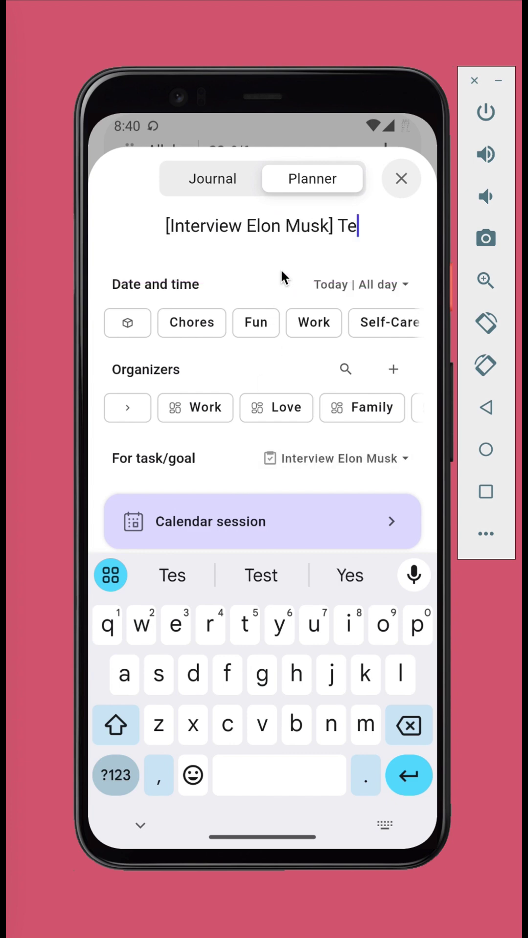
click(247, 531)
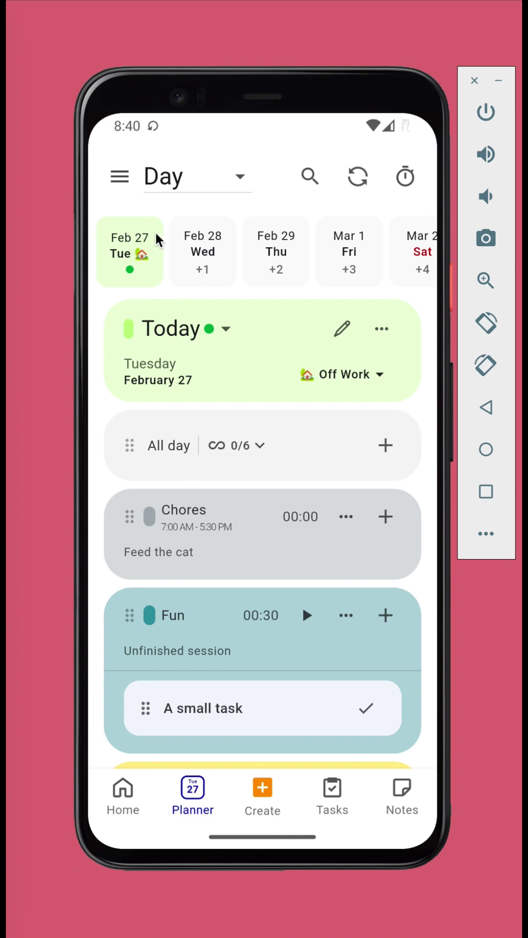
- Open Organizers and browse the Project, Activity, Tag, Person and Place tabs, ending on Project
click(120, 176)
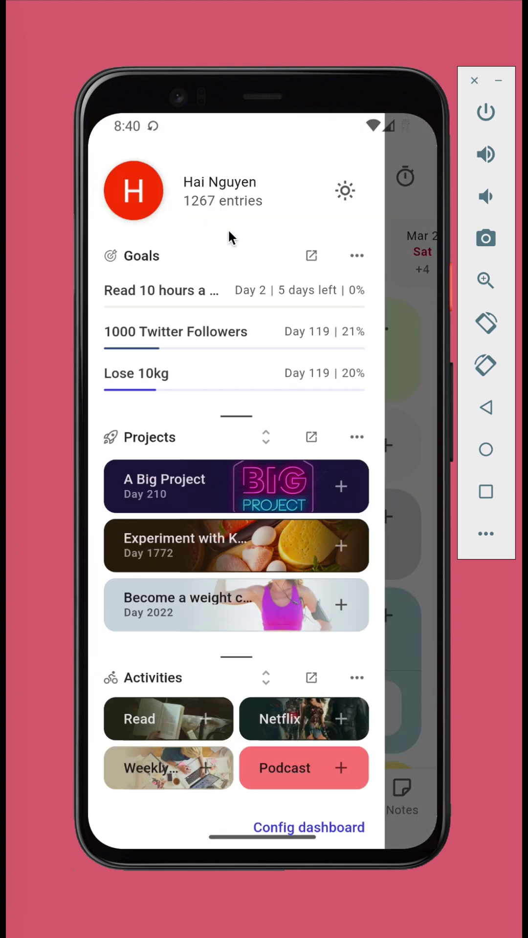
drag(233, 631, 251, 483)
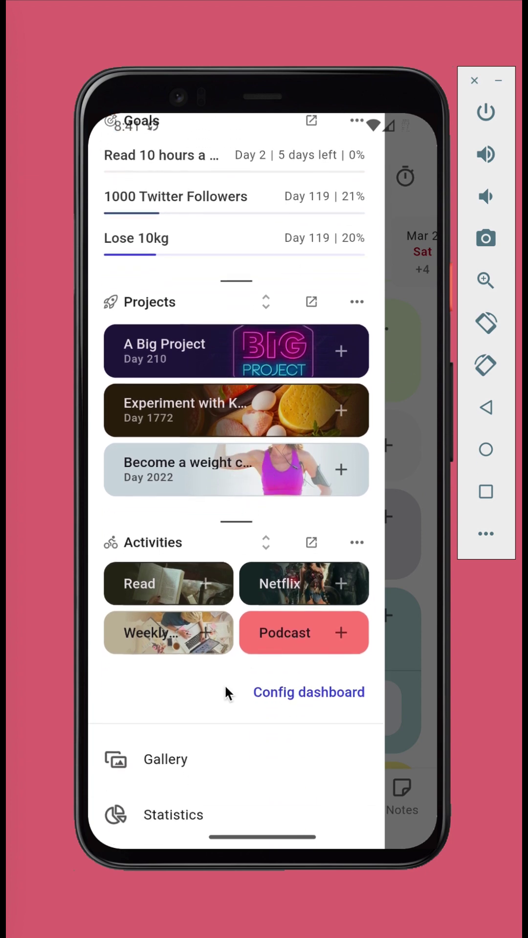
drag(224, 684, 254, 546)
click(215, 651)
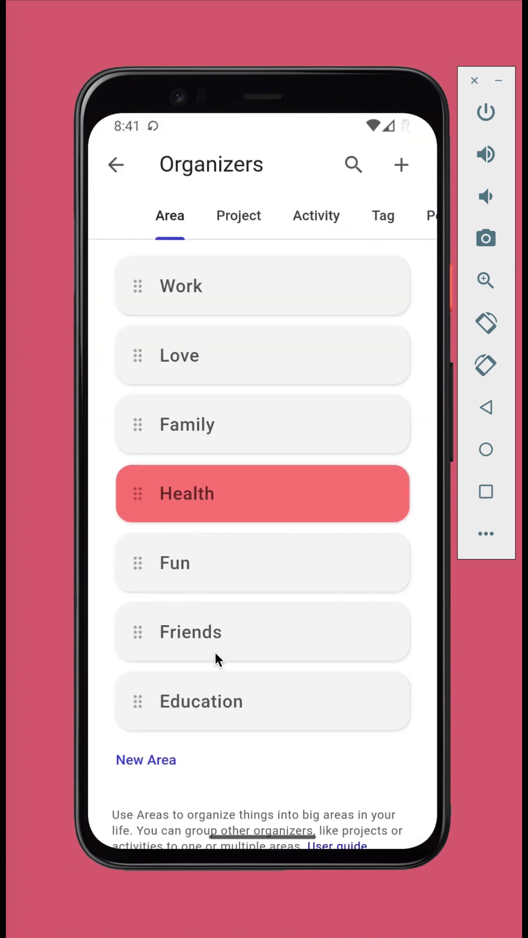
click(242, 216)
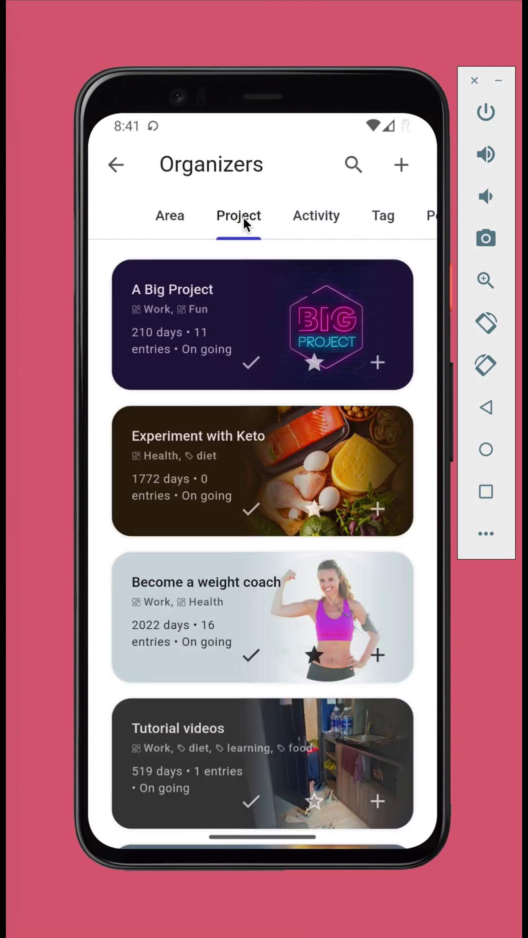
click(318, 214)
drag(344, 220, 286, 221)
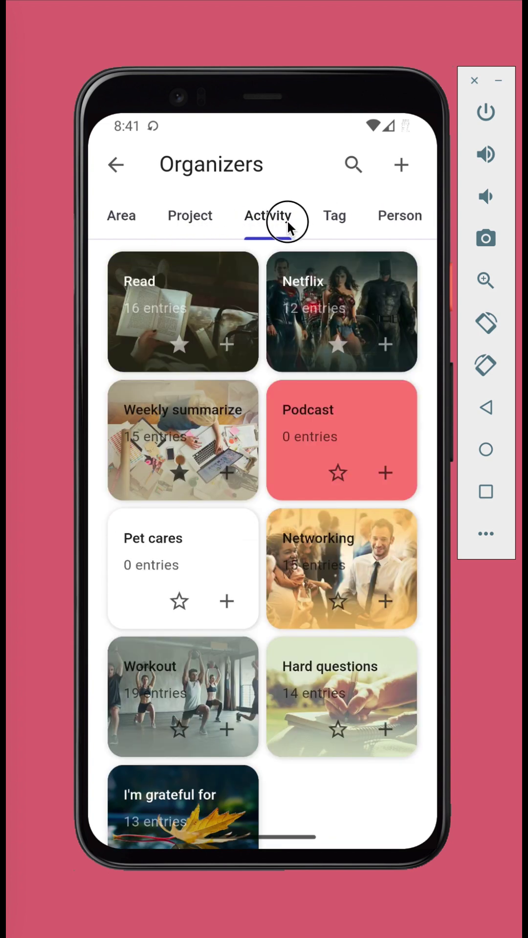
click(325, 214)
drag(343, 213, 276, 215)
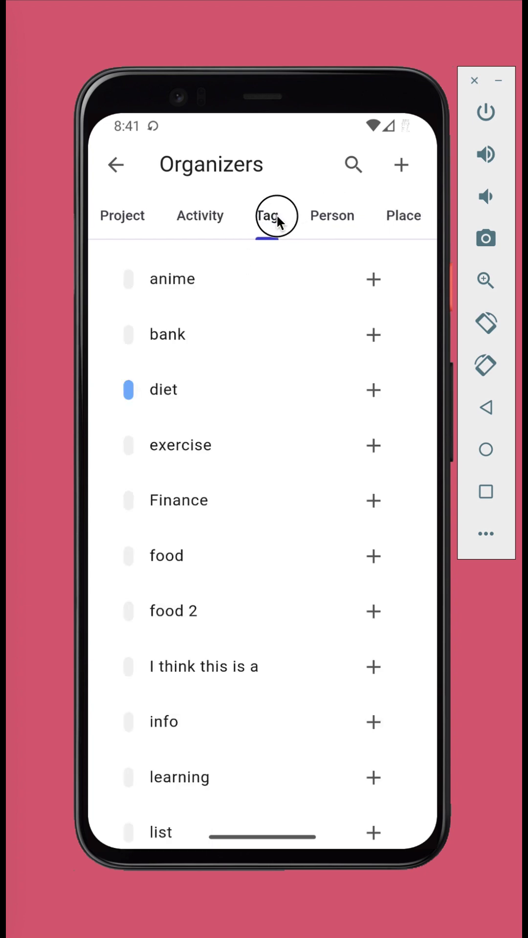
click(328, 215)
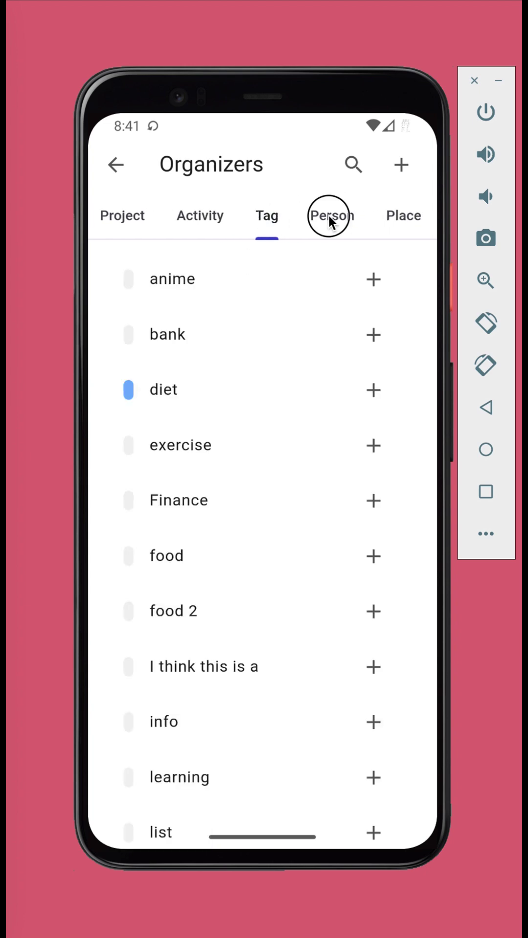
click(397, 218)
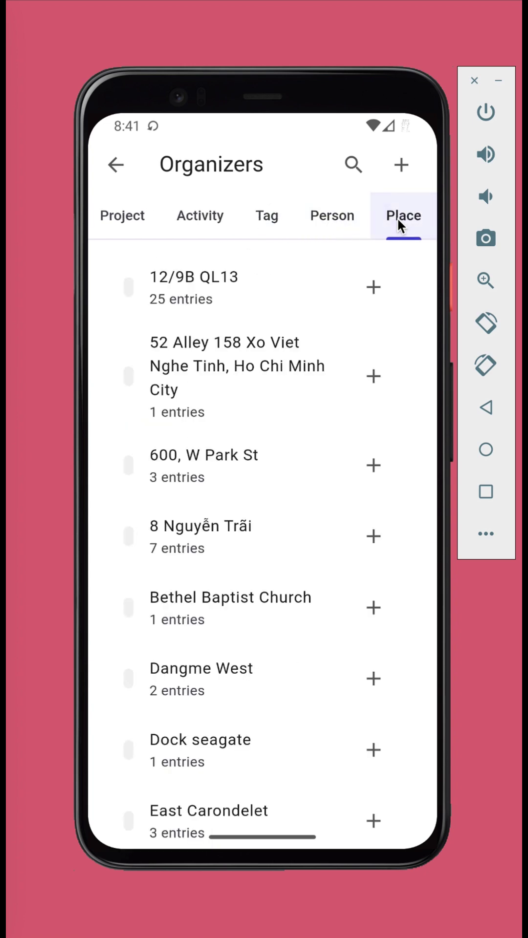
click(143, 215)
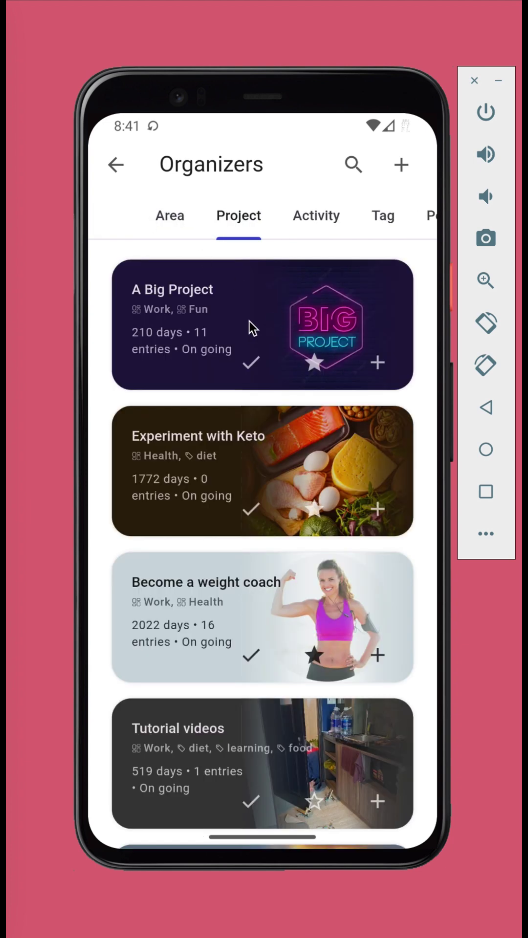
click(266, 320)
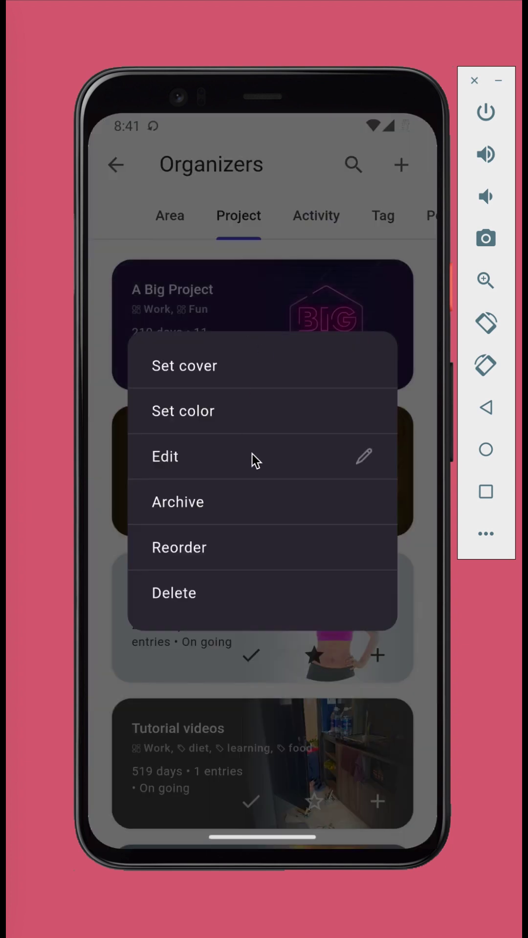
click(254, 459)
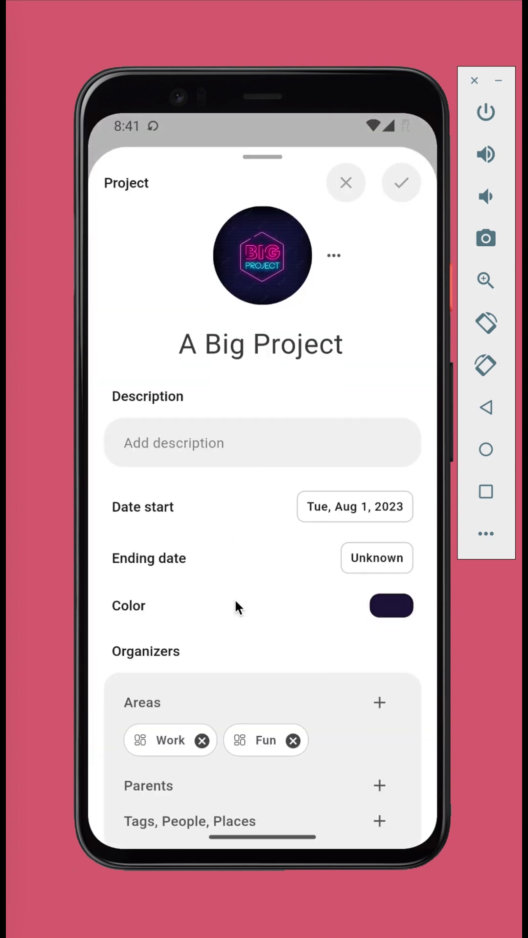
drag(235, 604, 278, 618)
click(286, 484)
click(312, 187)
drag(311, 182, 268, 762)
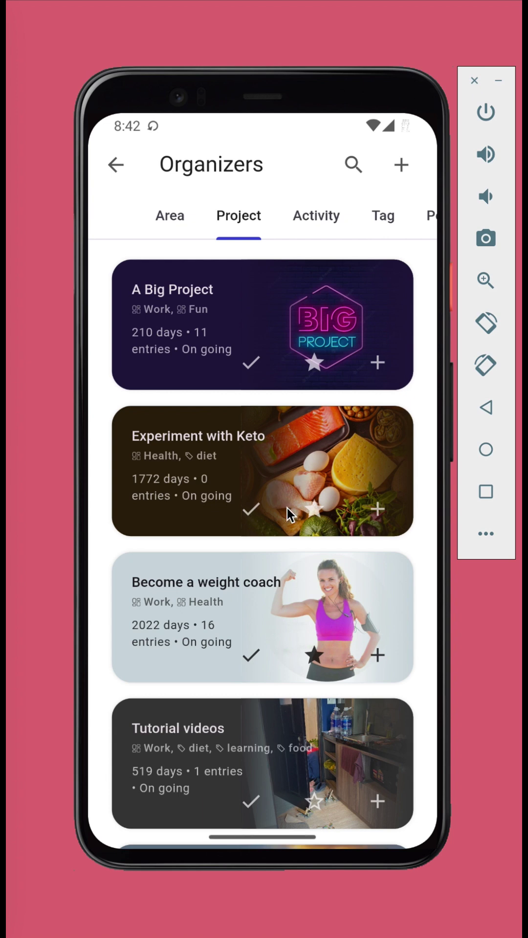
click(318, 217)
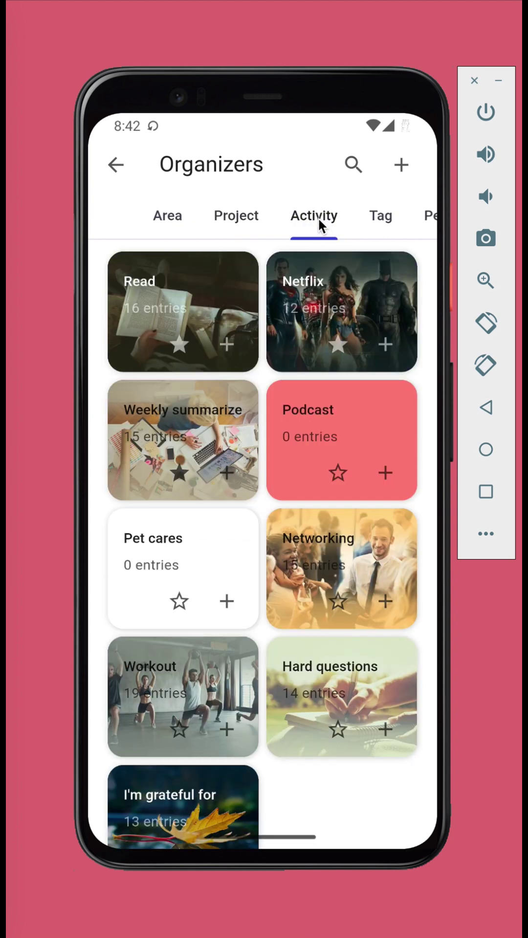
click(241, 210)
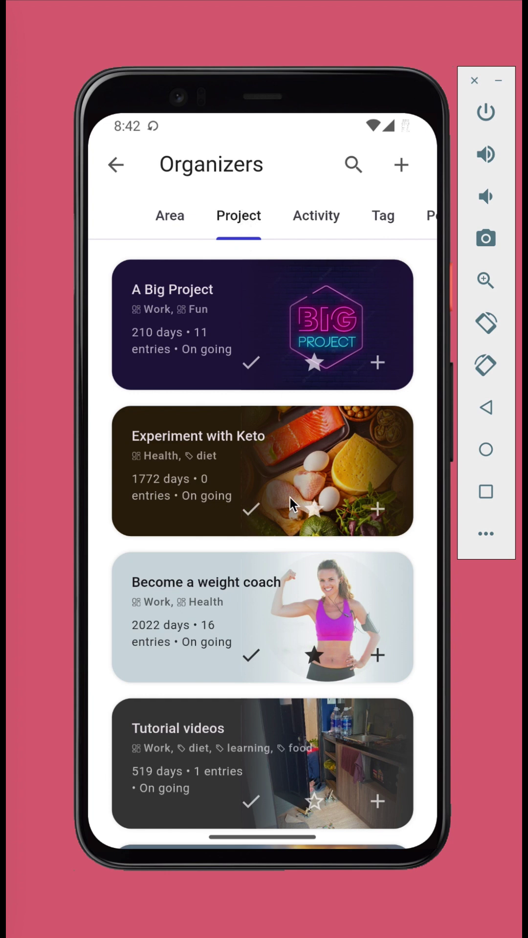
click(274, 289)
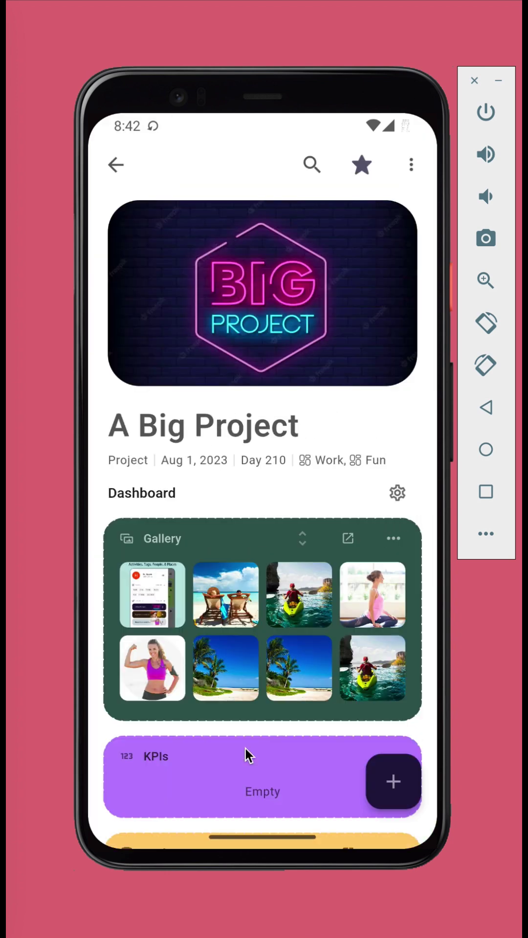
drag(247, 803, 329, 521)
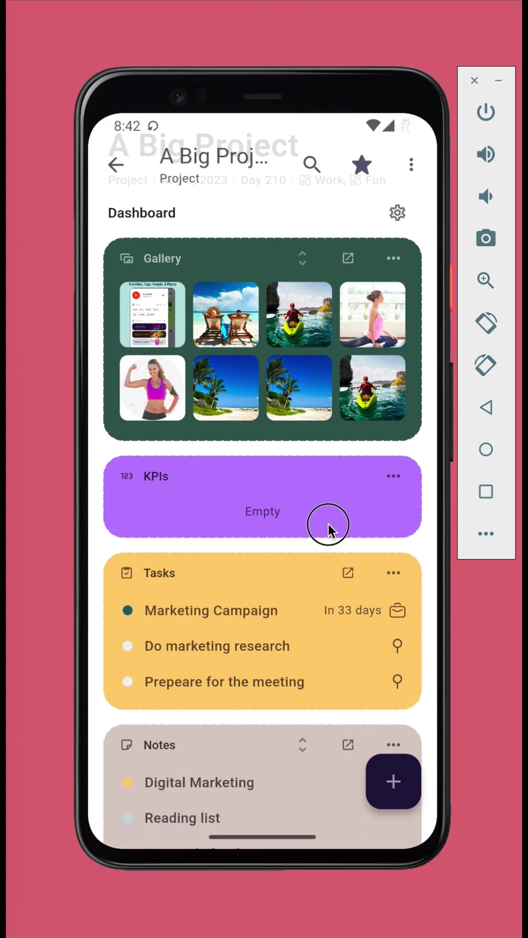
drag(281, 724, 348, 438)
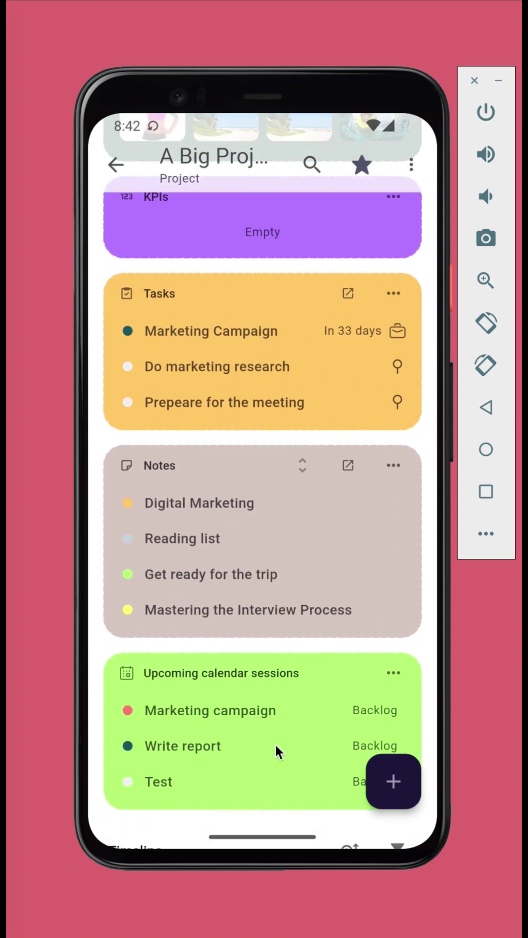
drag(275, 744, 311, 540)
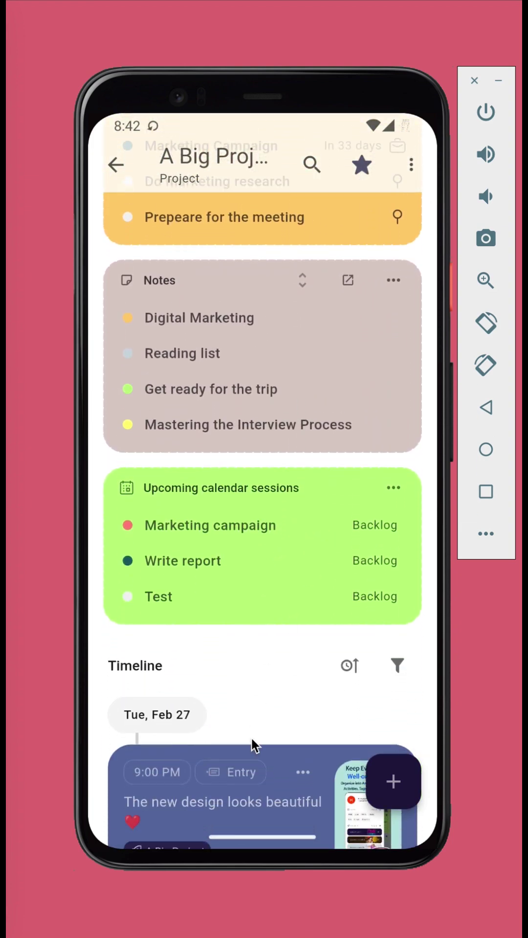
drag(253, 740, 313, 464)
drag(279, 701, 333, 457)
scroll(259, 596, up, 15)
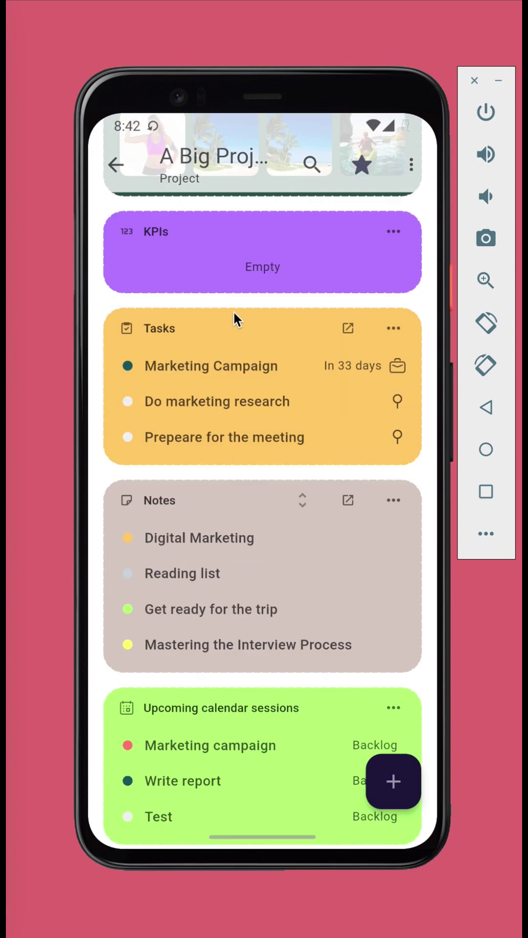
click(194, 404)
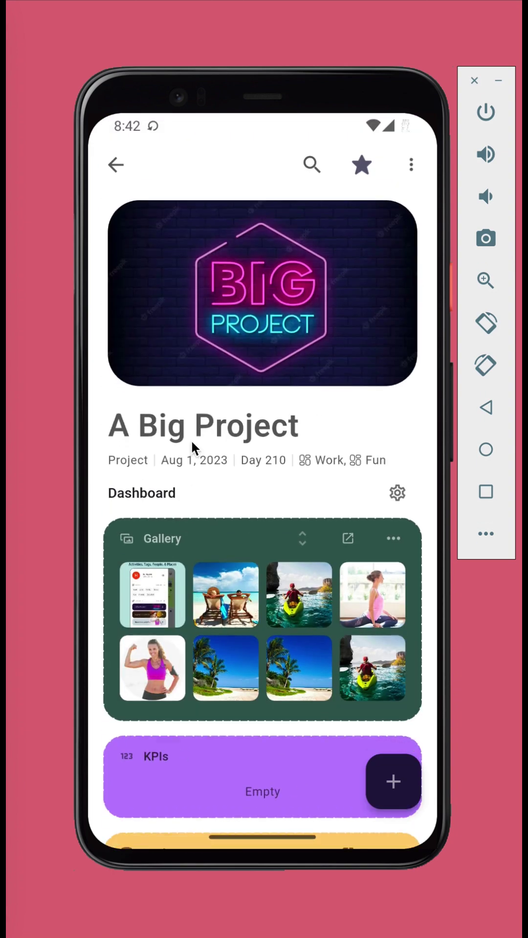
click(115, 164)
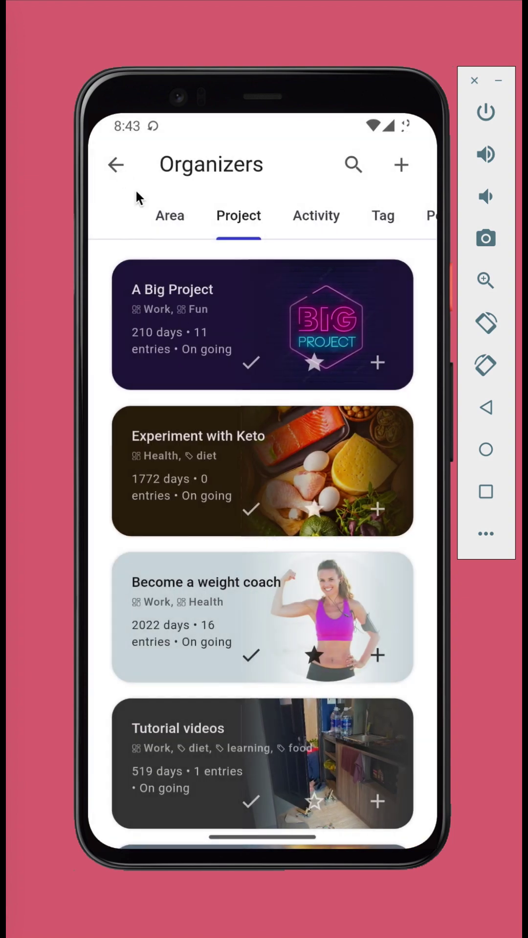
- Leave Organizers and start a planner item tagged Work, A Big Project and marketing
click(120, 165)
click(424, 487)
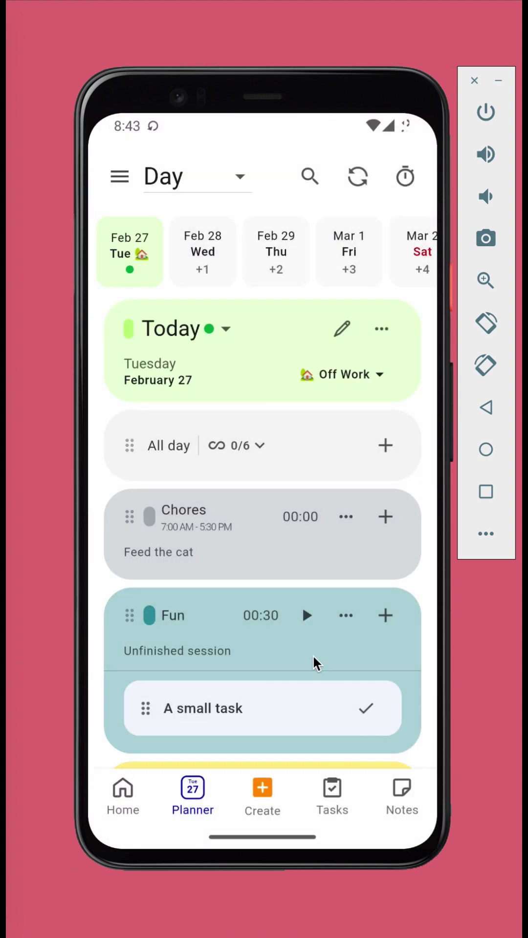
click(262, 787)
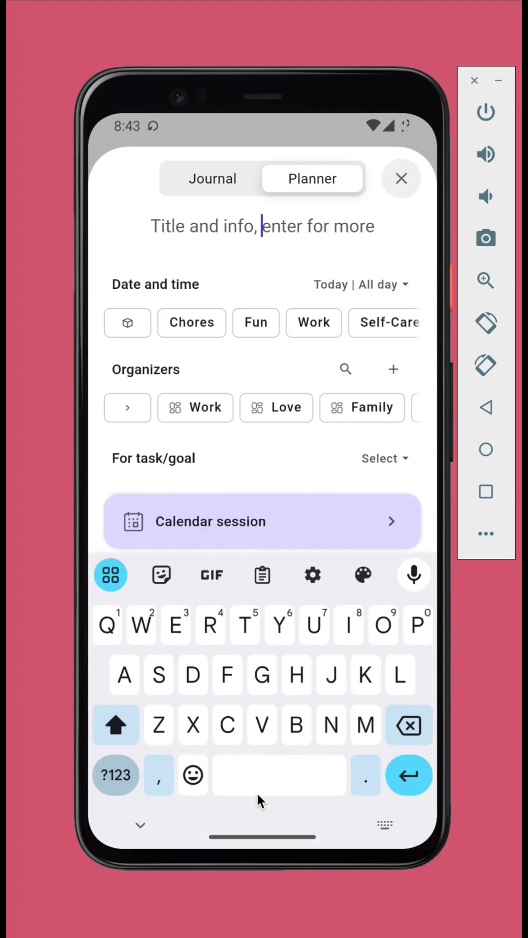
click(223, 405)
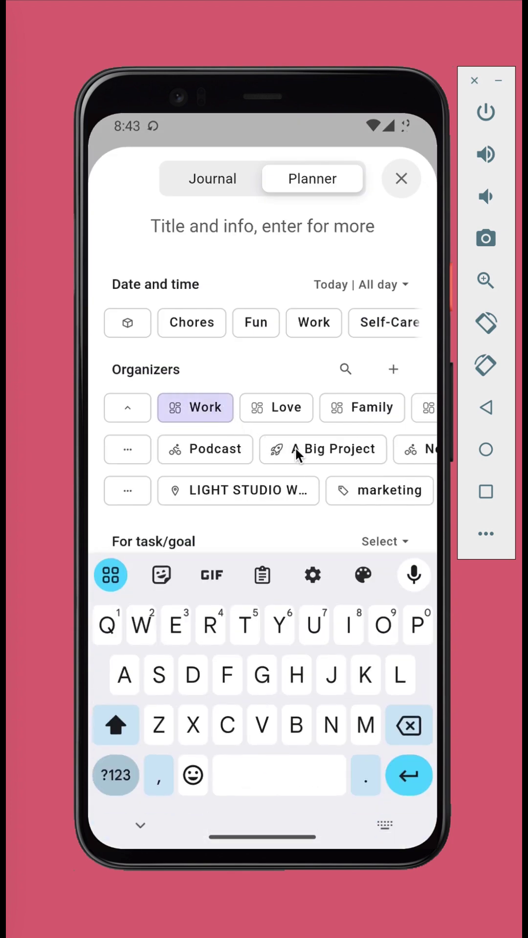
click(295, 448)
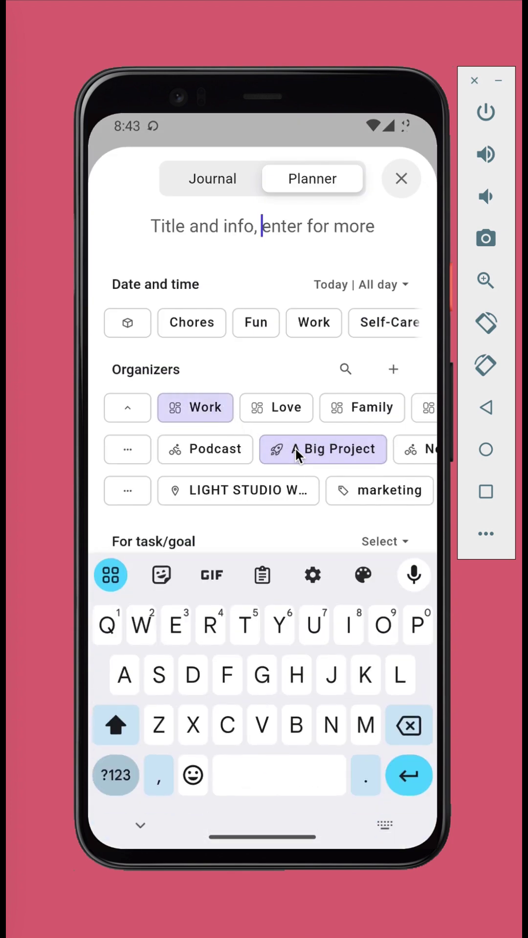
click(355, 487)
- Cycle the organizer rows through projects, activities, tags, people and places, then discard the item
click(132, 449)
click(130, 449)
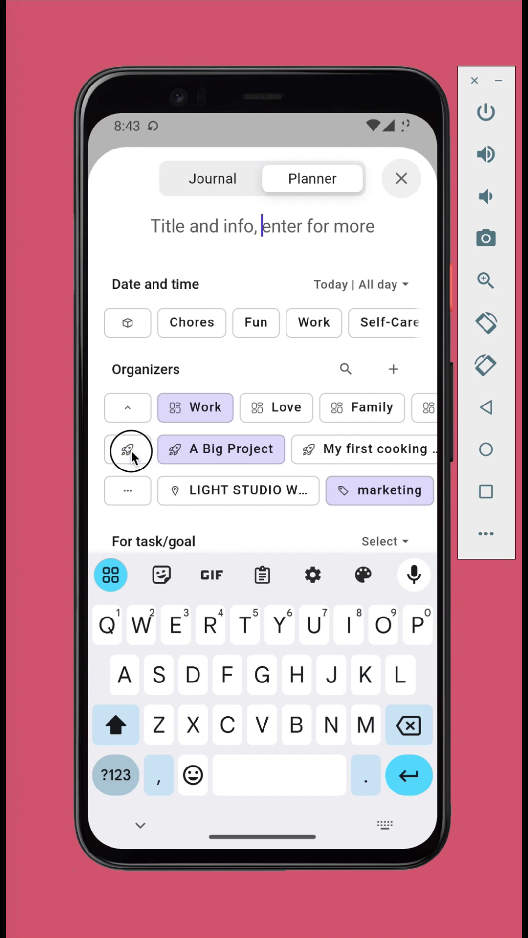
click(130, 486)
click(137, 494)
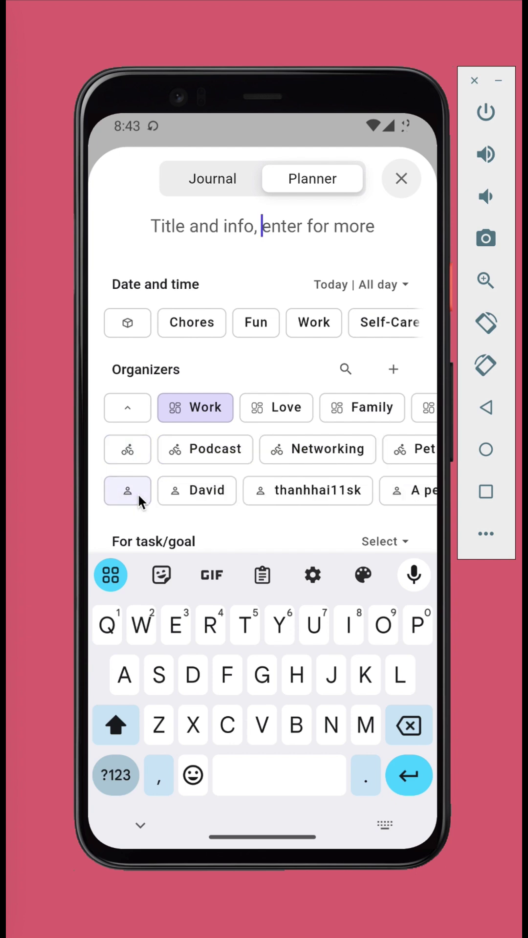
click(138, 494)
click(138, 494)
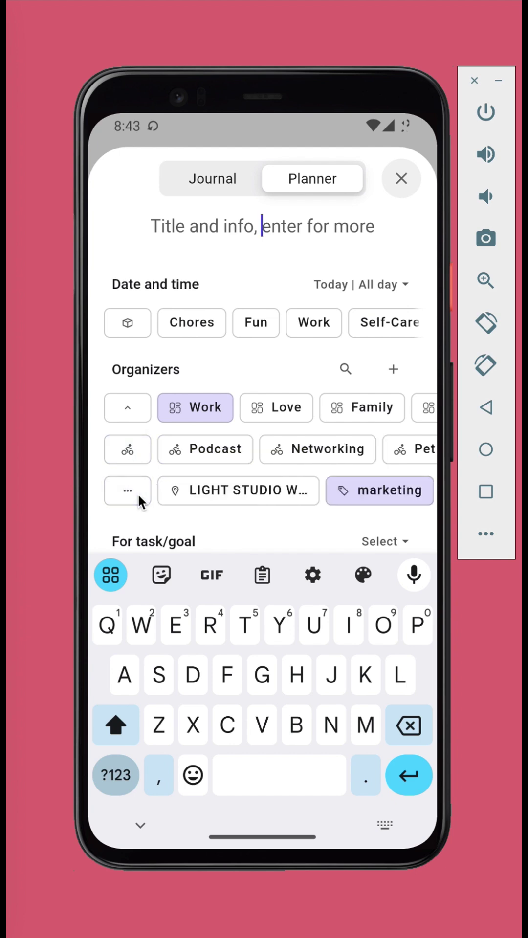
click(131, 446)
click(396, 178)
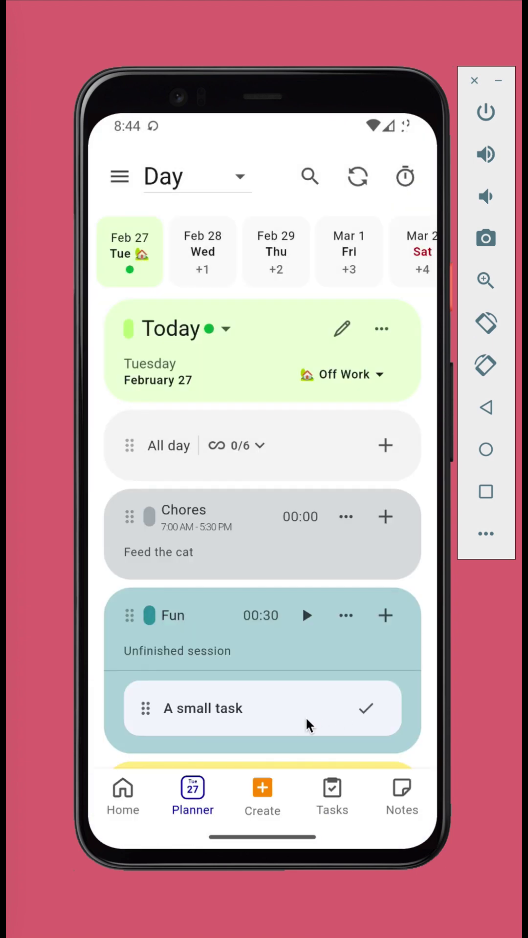
- Organize 'A small task' under the Work area and A Big Project
click(300, 716)
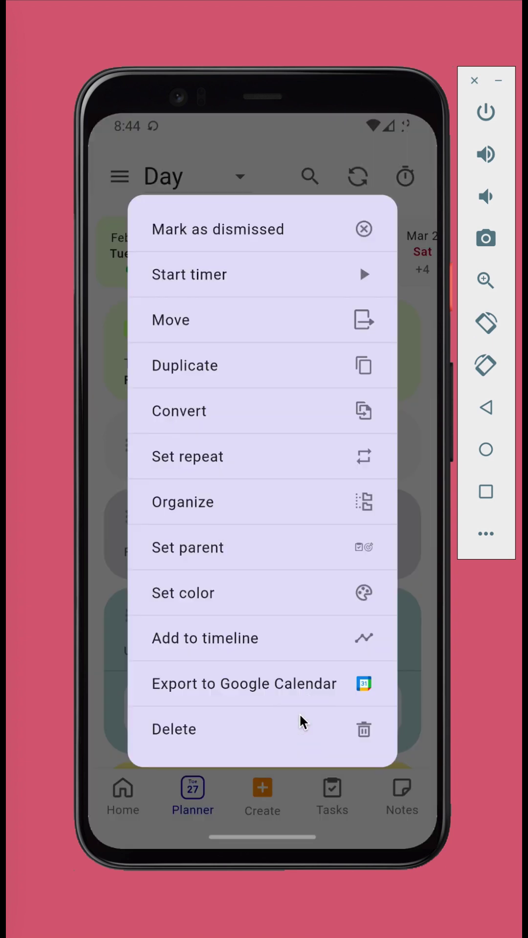
click(257, 501)
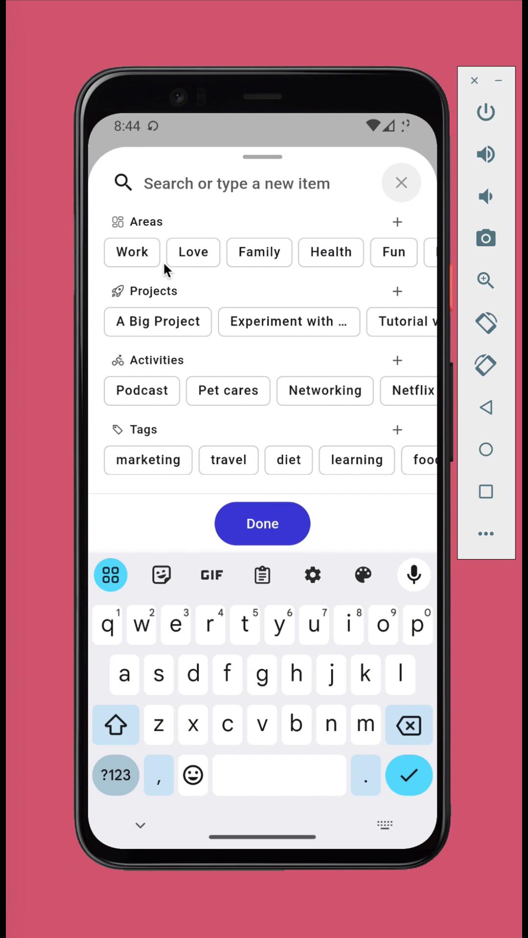
click(151, 251)
click(162, 314)
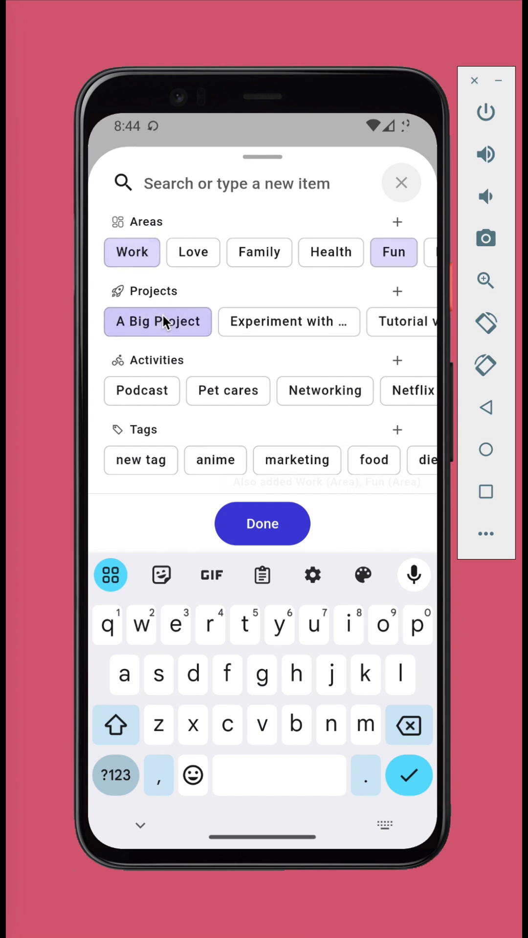
click(278, 529)
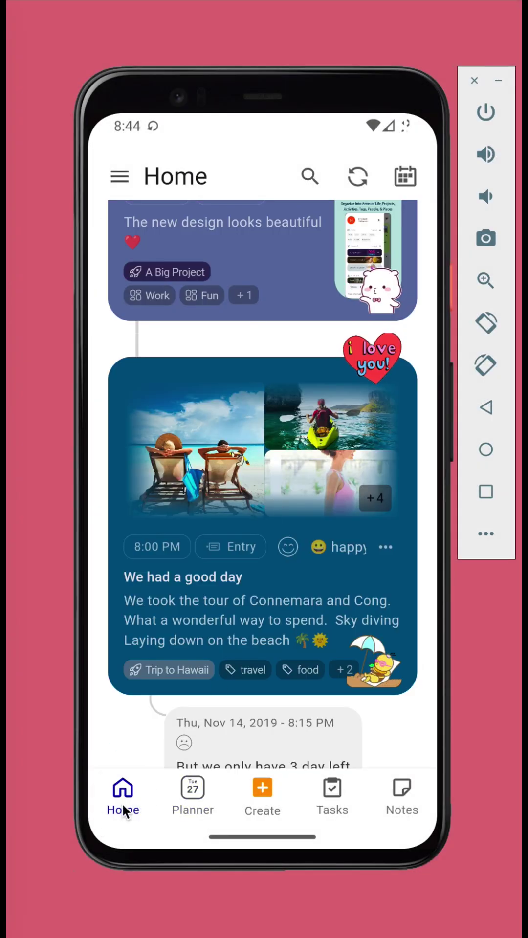
click(123, 801)
- On the Home feed, expand the Upcoming and Recent photos cards and briefly view the goals and projects drawer
click(241, 437)
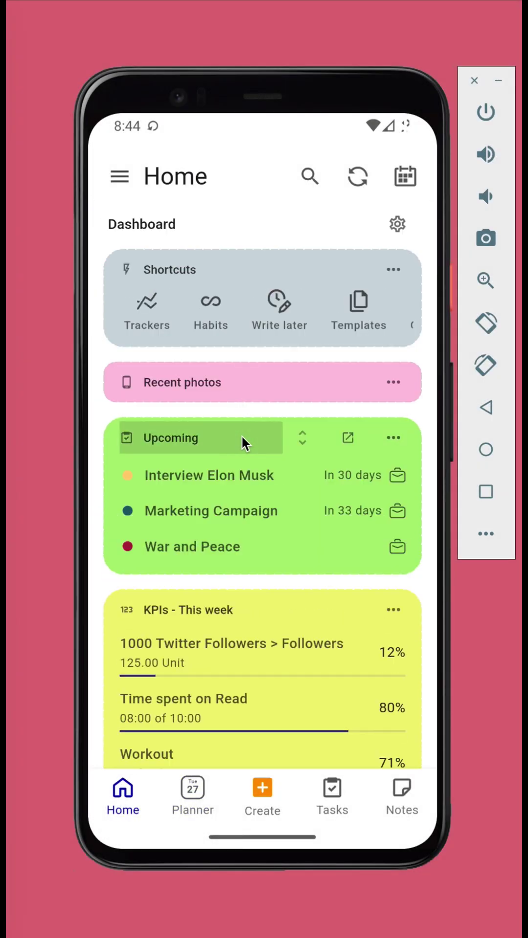
click(274, 386)
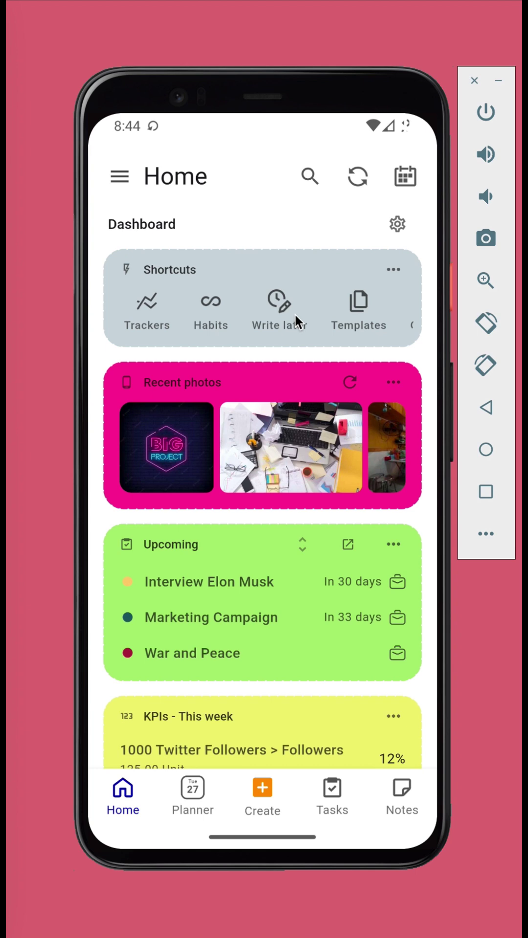
click(119, 176)
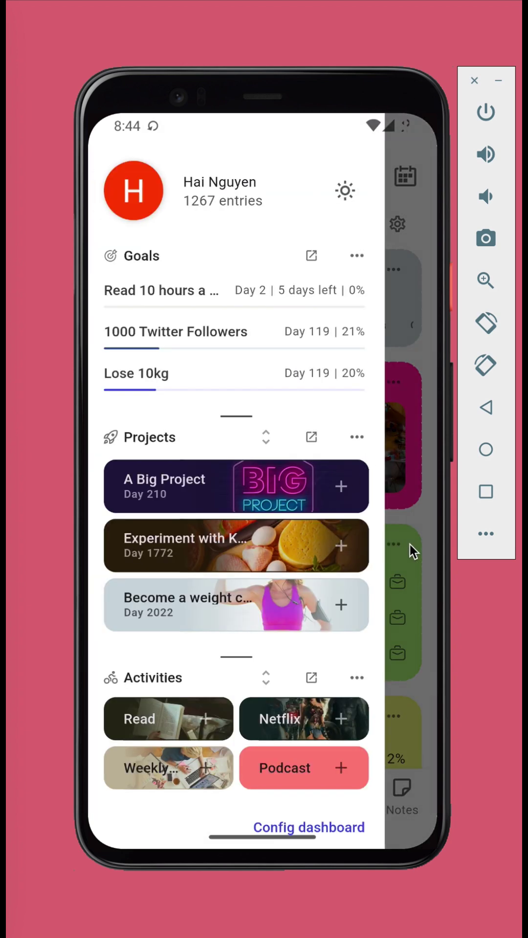
click(409, 544)
- Show the Tasks list and scroll Interview Elon Musk's sessions to Test 2, Test and Do research
click(337, 801)
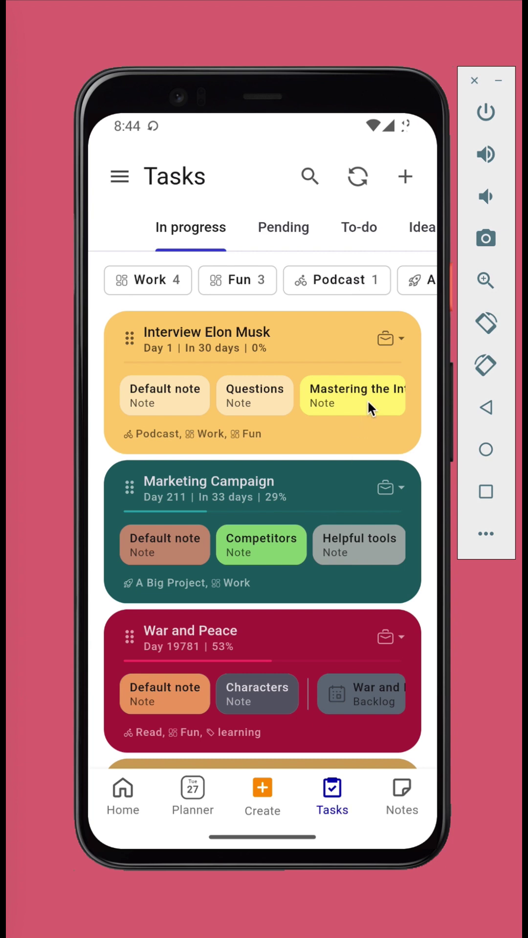
drag(367, 400, 168, 427)
drag(326, 394, 123, 411)
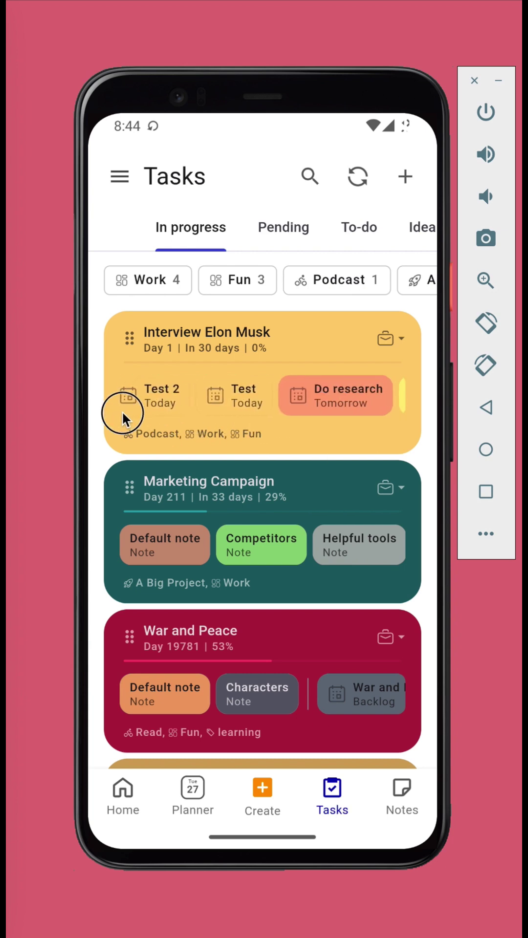